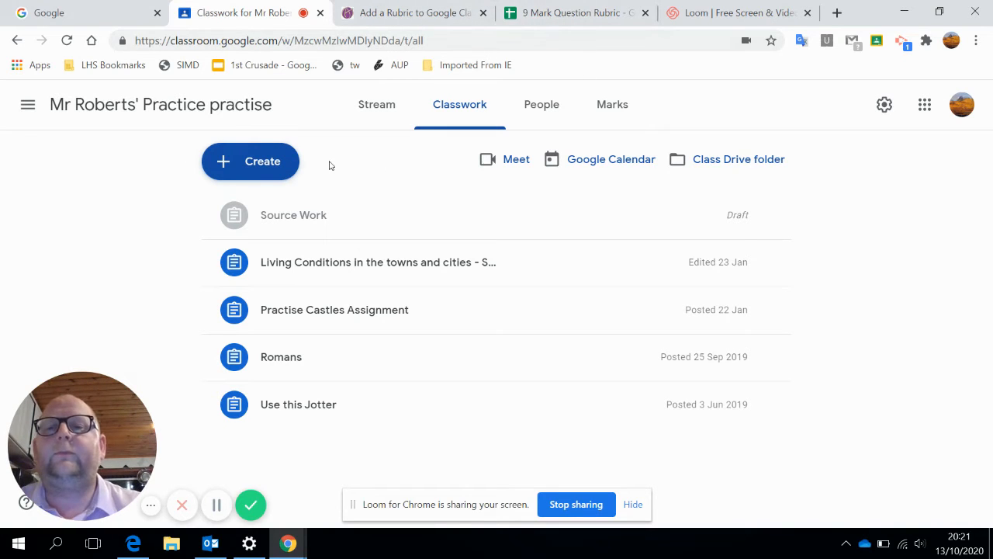
Create a new assignment titled "Describe the events of the Battle of Stirling Bridge (4)"
click(264, 165)
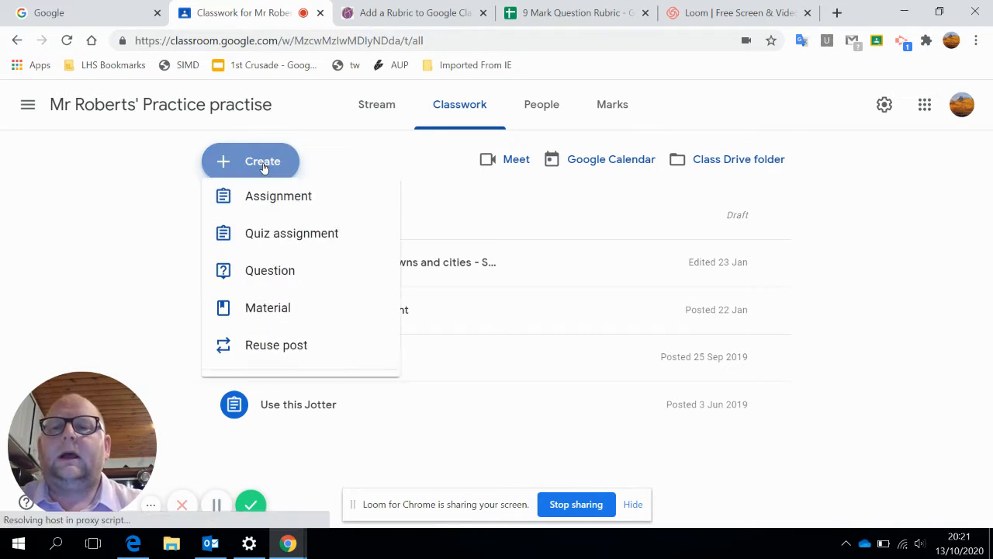
click(270, 211)
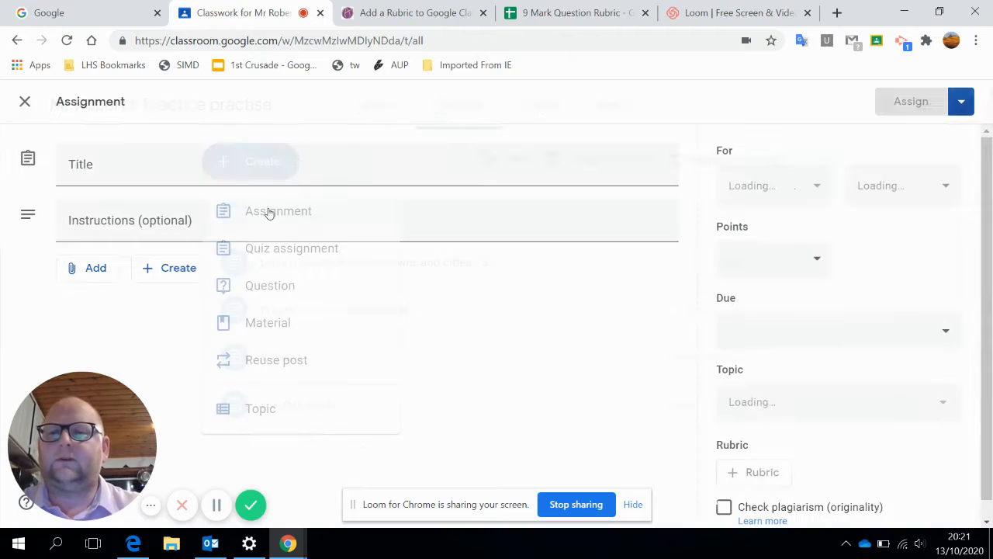
text(D)
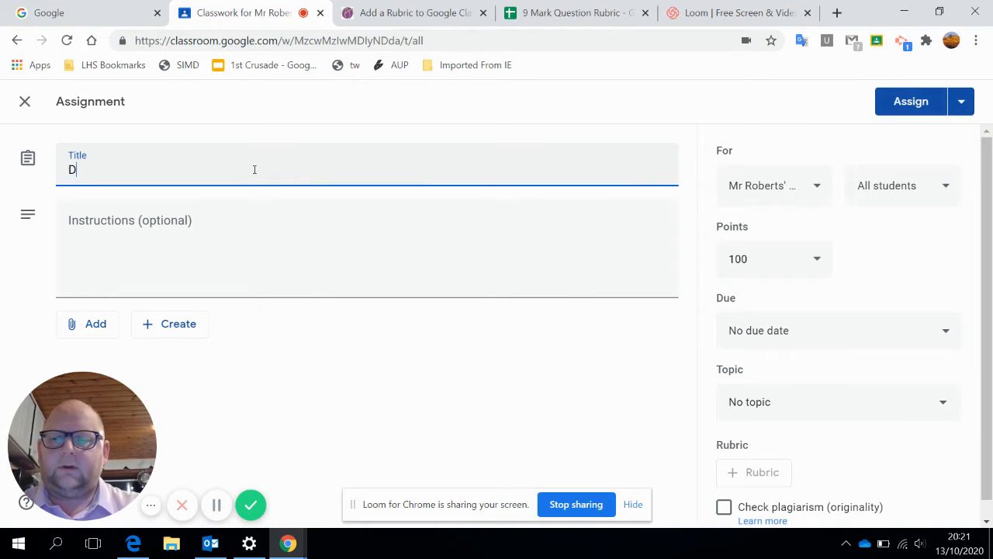
text(esc)
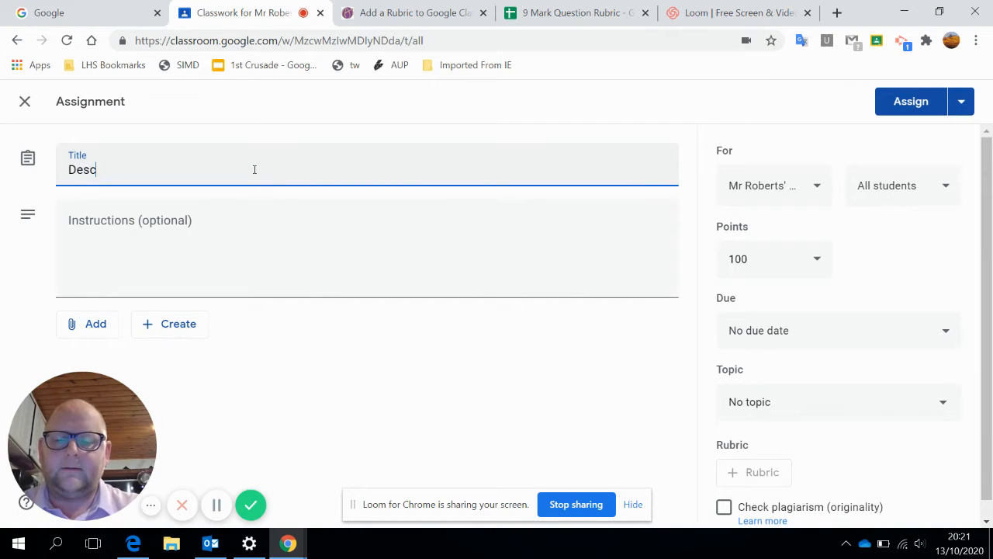
text(ribe the events of )
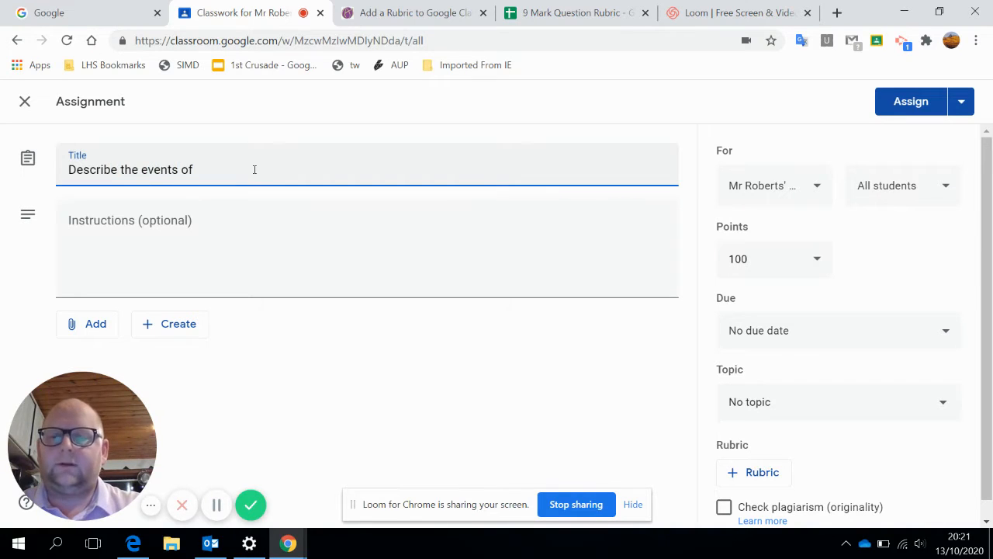
text(the Bat)
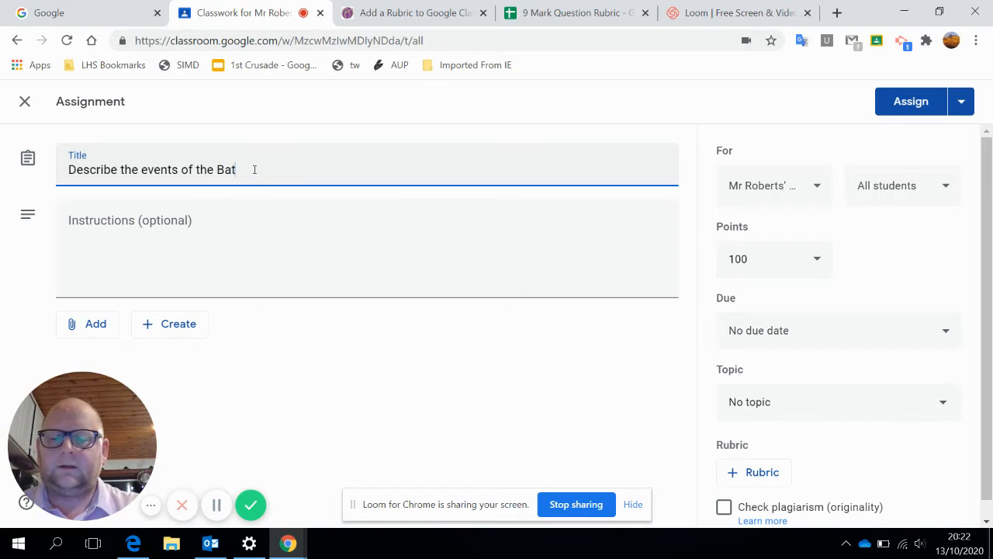
text(tle of Stirl)
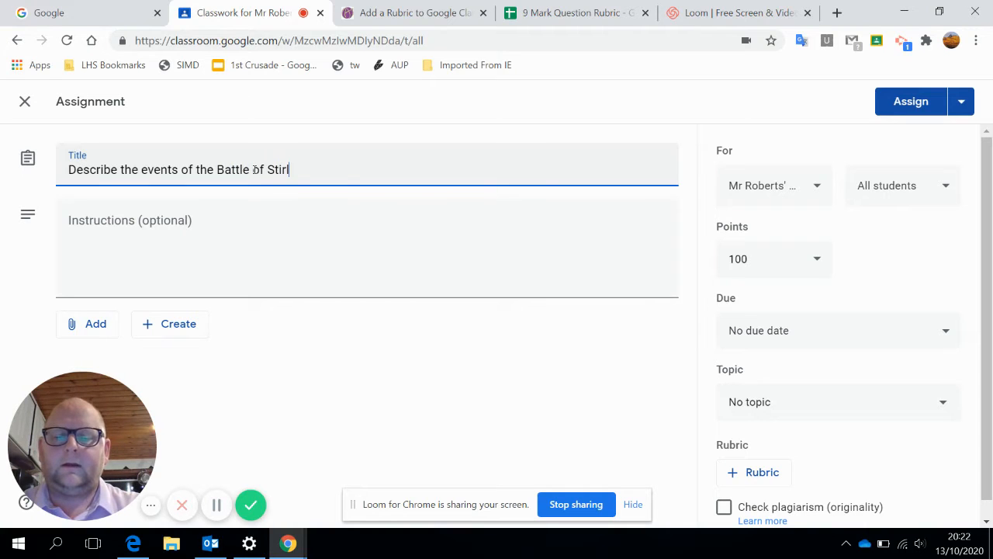
text(ing Bridge (4)
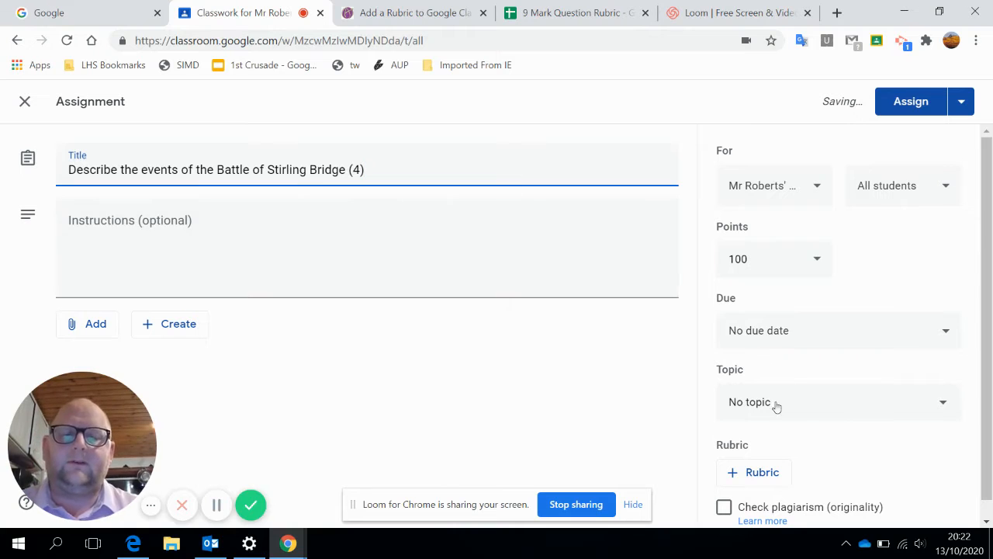
Create a new rubric for the assignment and title its first criterion "Description"
scroll(795, 438, down, 1)
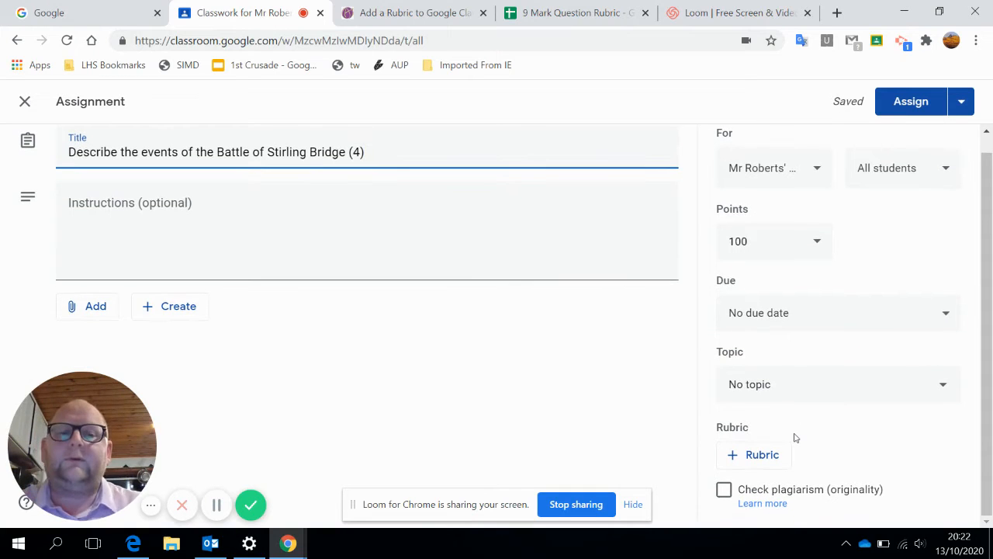
click(769, 458)
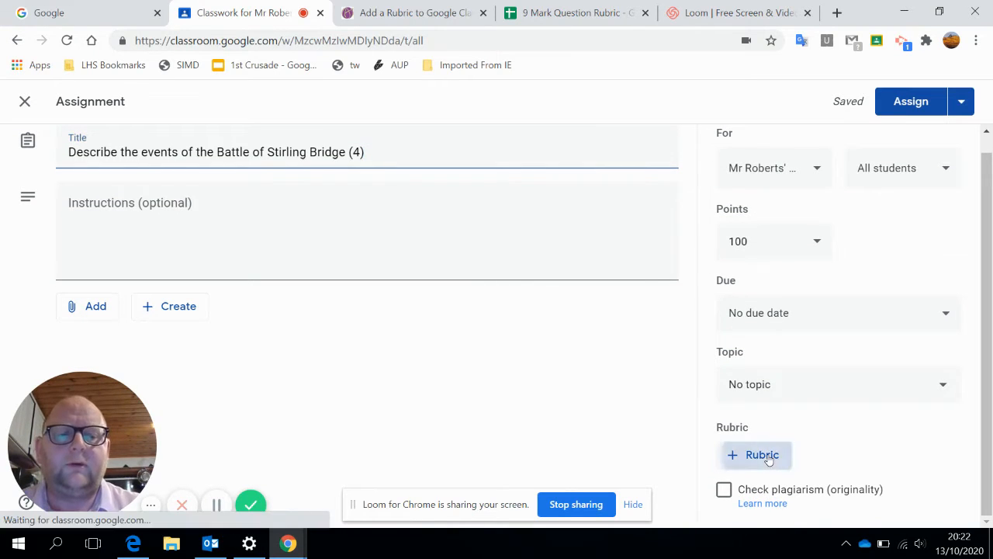
click(774, 444)
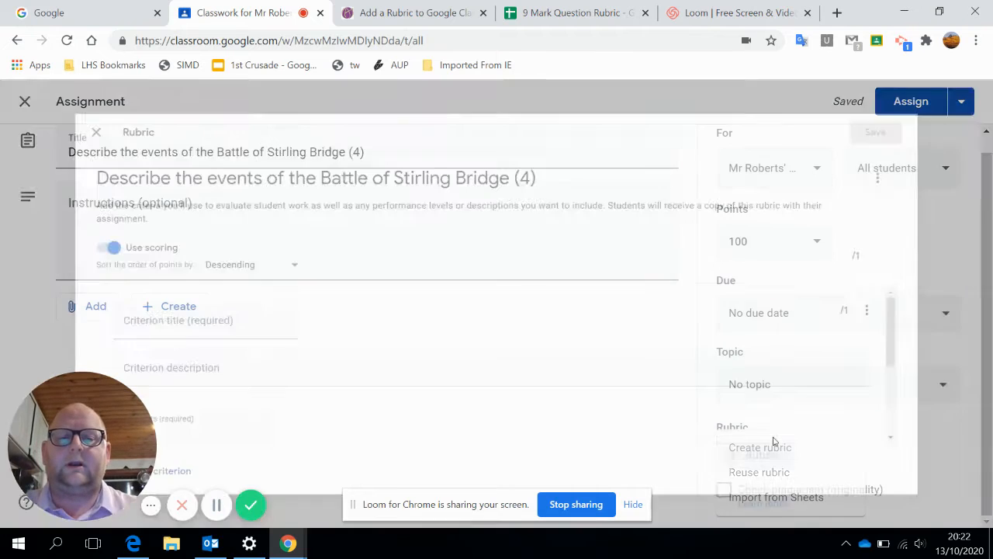
click(194, 328)
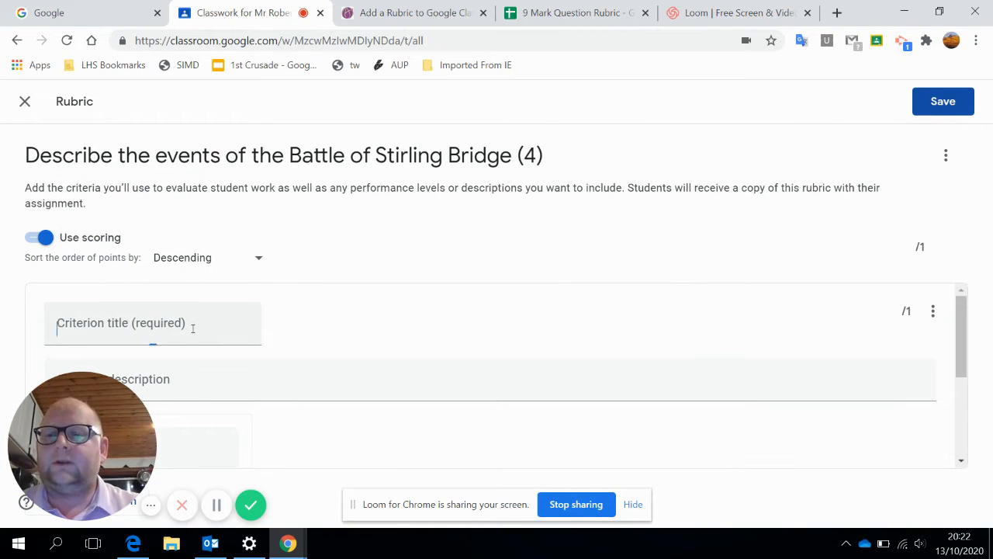
text(De)
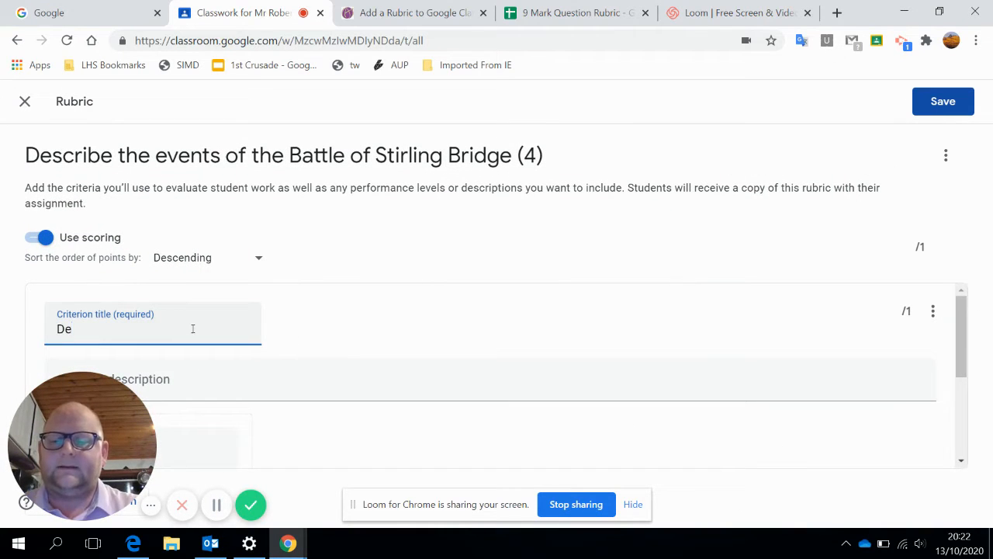
text(scription)
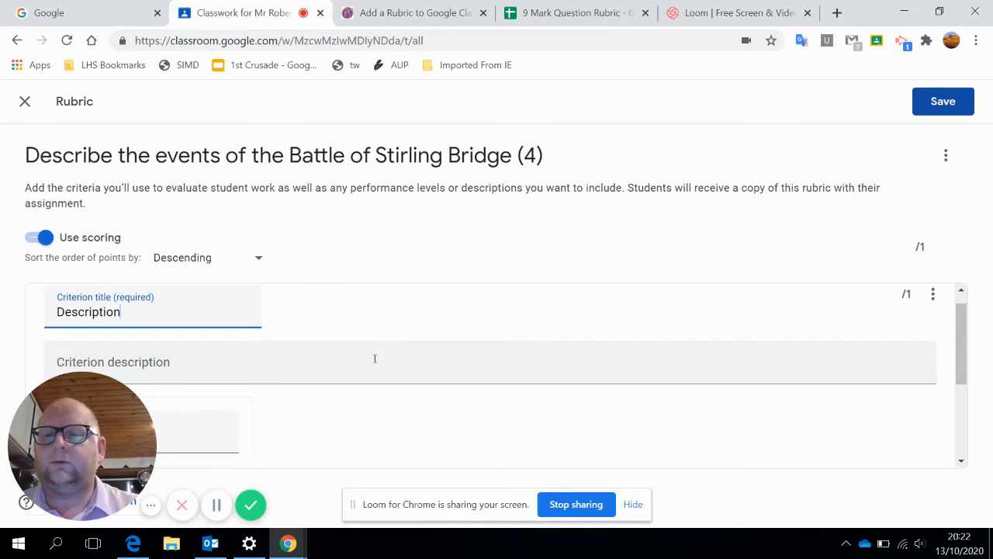
Enter the criterion description "Make 4 points which describe the events of the Battle of Stirling Bridge"
scroll(376, 342, down, 1)
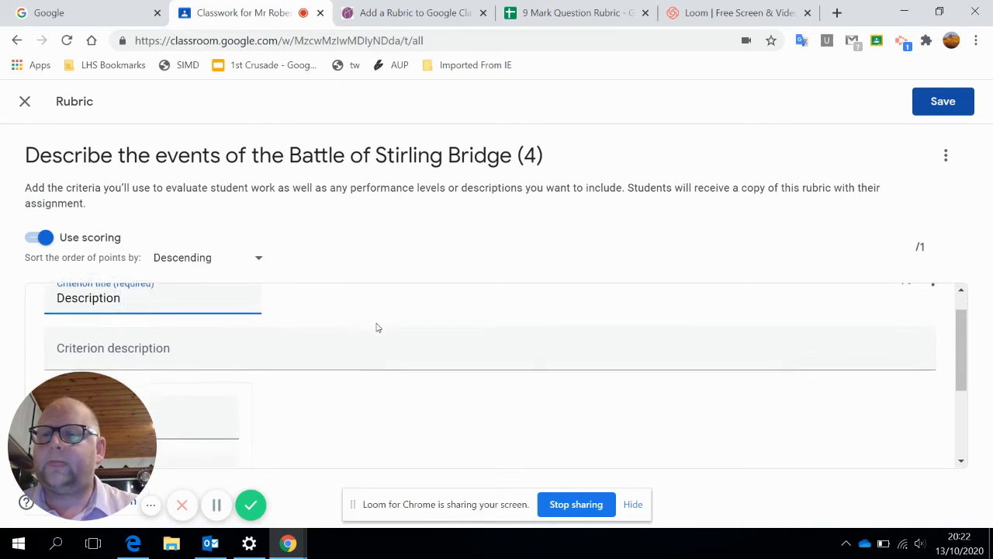
scroll(376, 327, up, 1)
scroll(377, 326, down, 1)
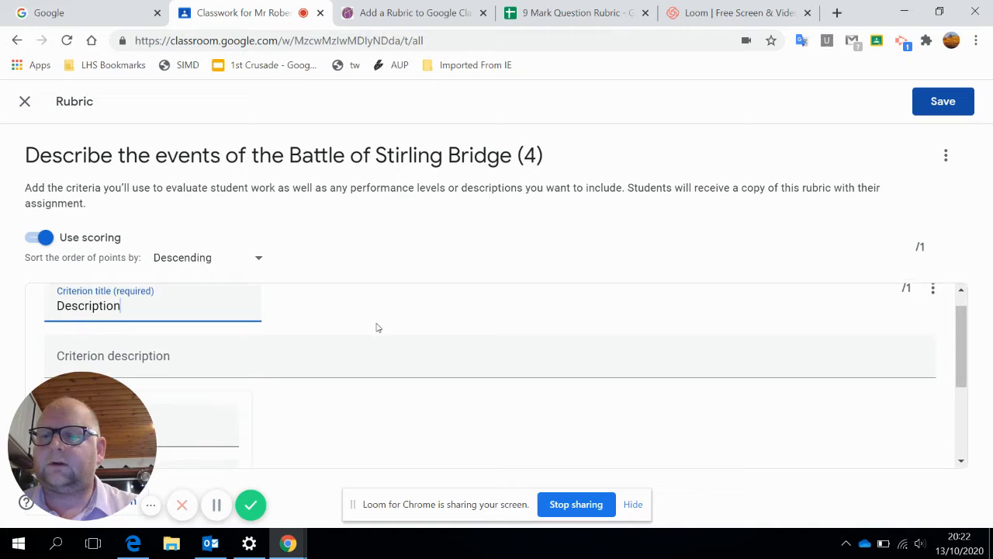
click(317, 351)
text(Make )
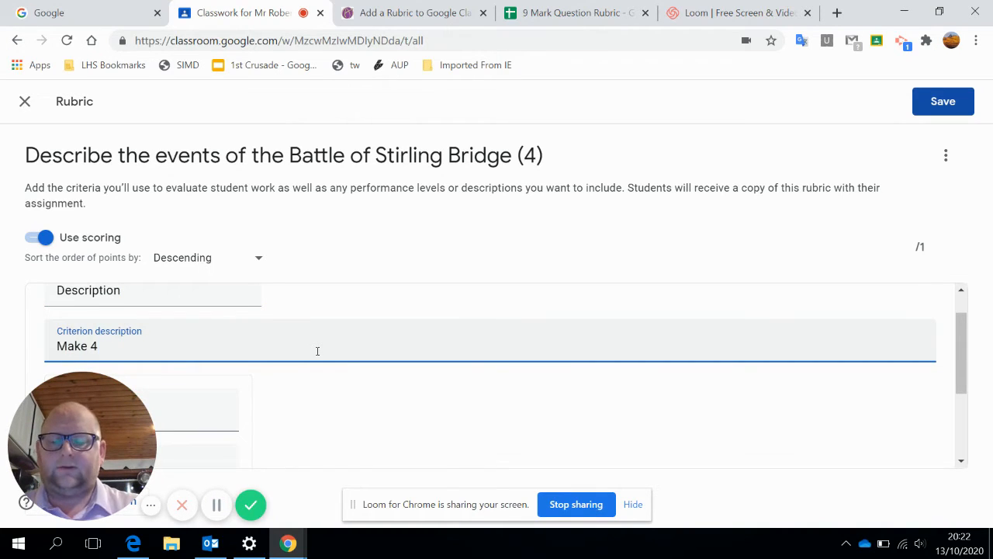
text(4)
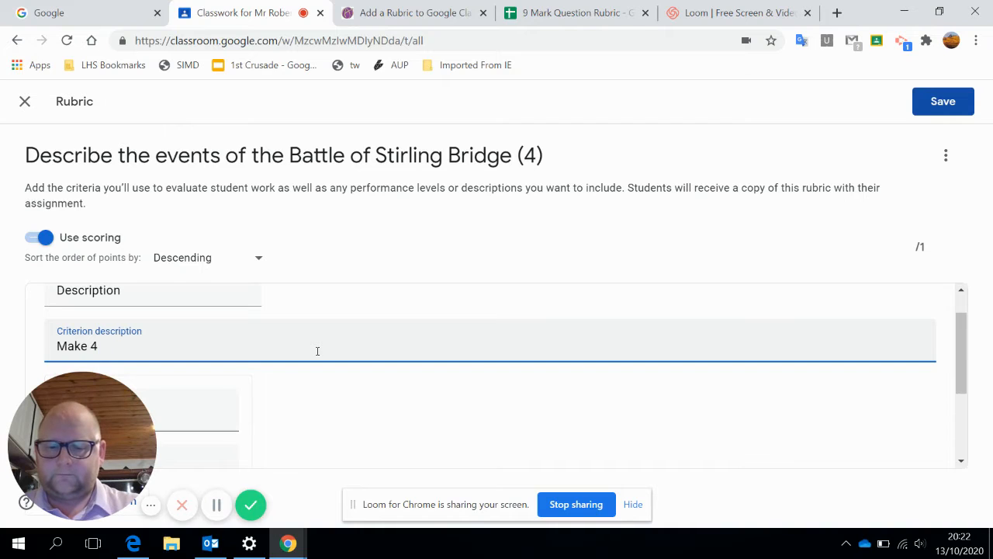
text( points which d)
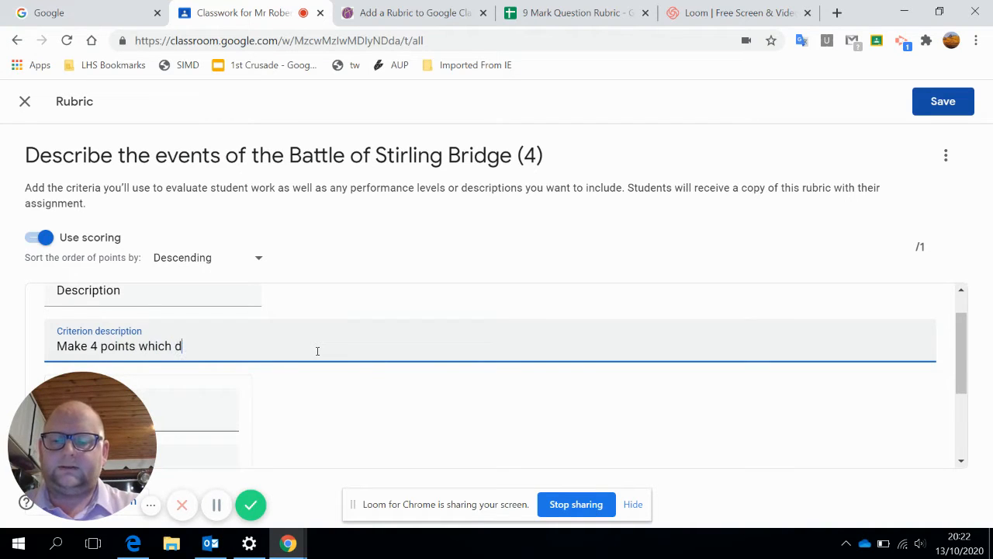
text(escribe the)
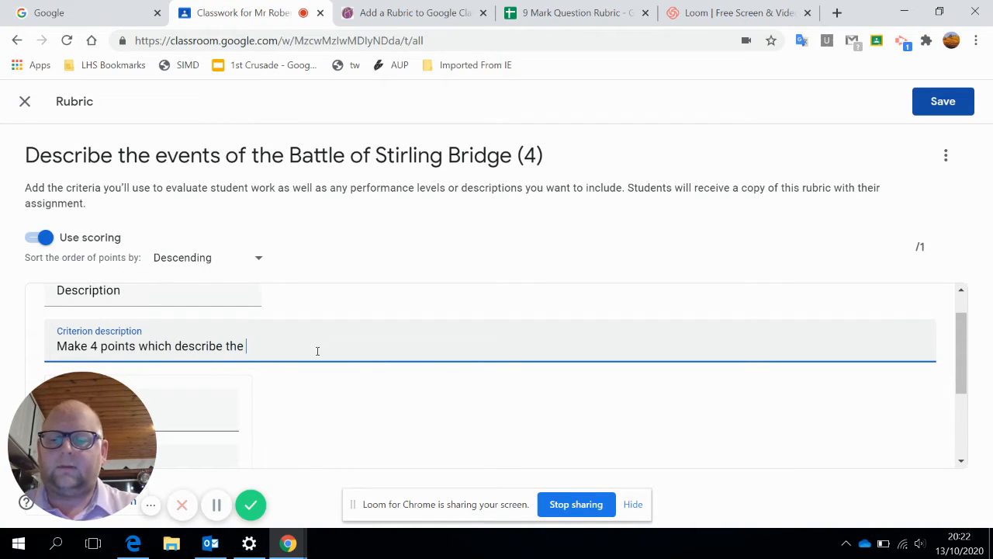
text( events of )
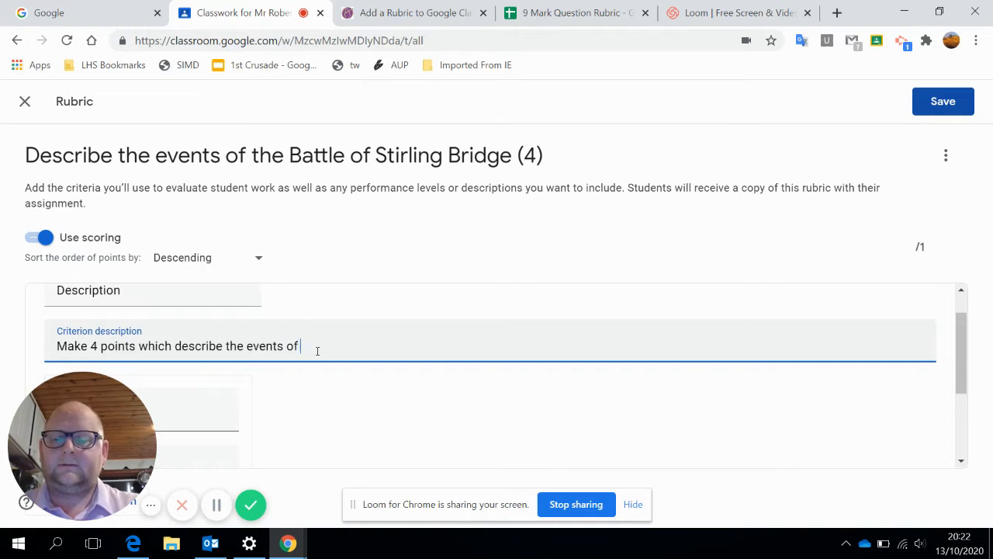
text(the Battle of S)
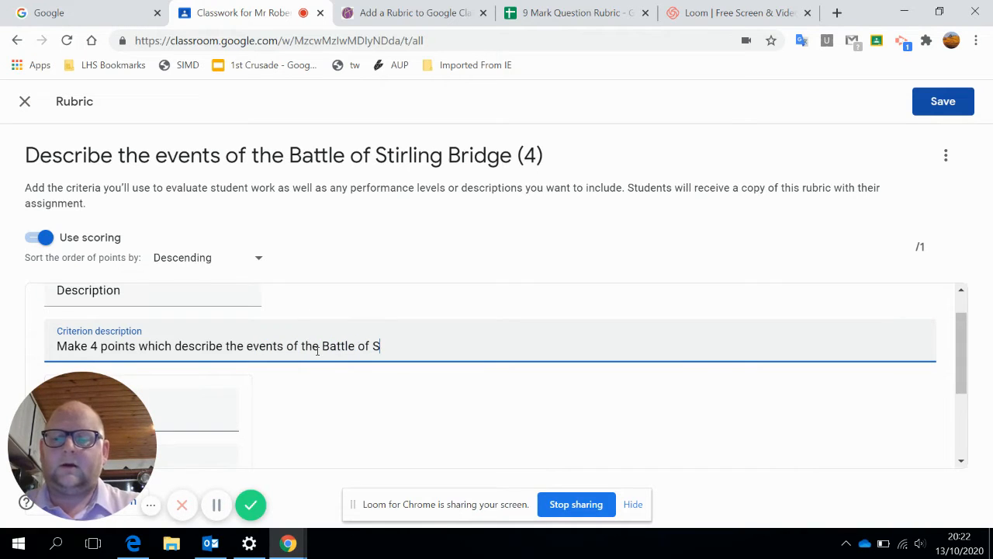
text(tirling Bridge)
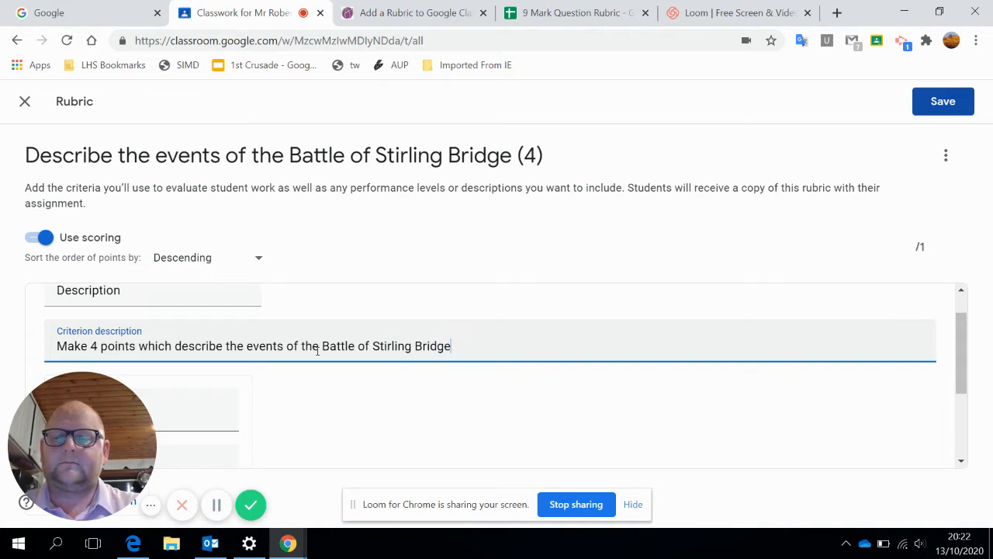
Set the criterion's first level to 4 points and add three more levels worth 3, 2 and 1 points
scroll(318, 350, down, 3)
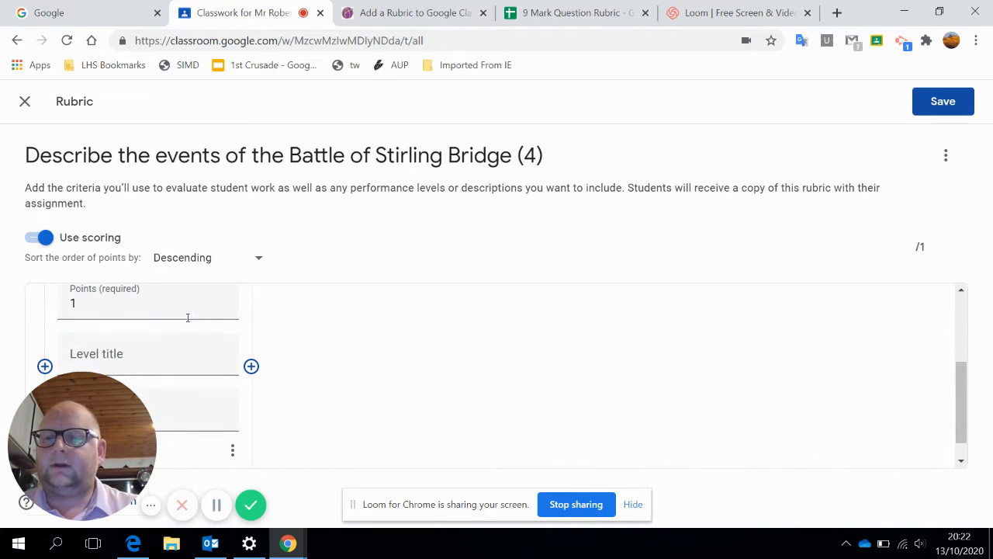
click(184, 308)
text(4)
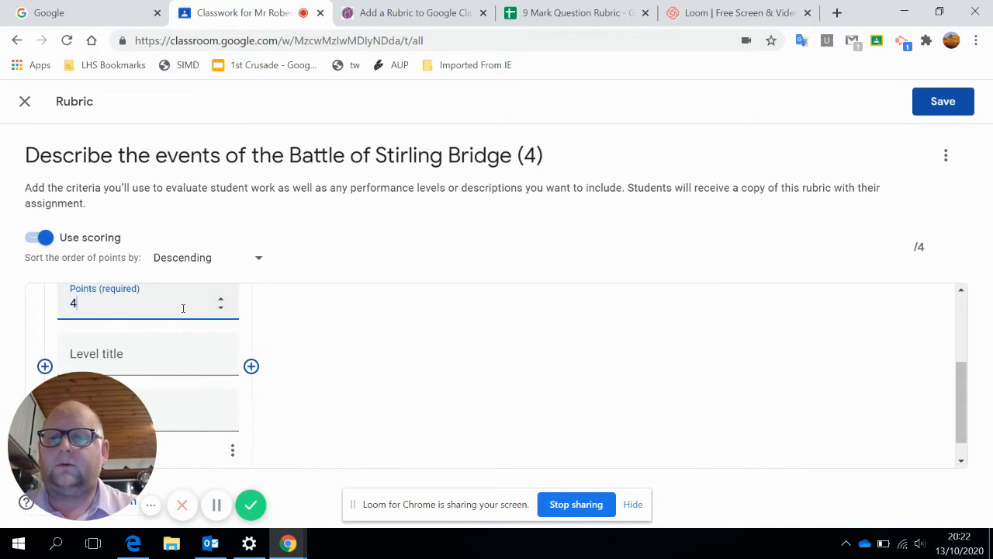
click(252, 366)
text(3)
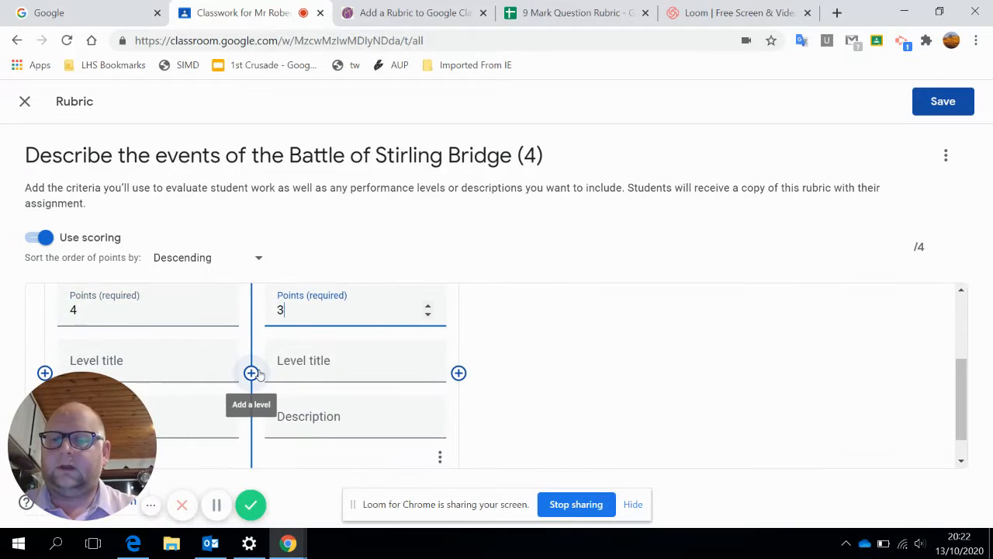
click(458, 373)
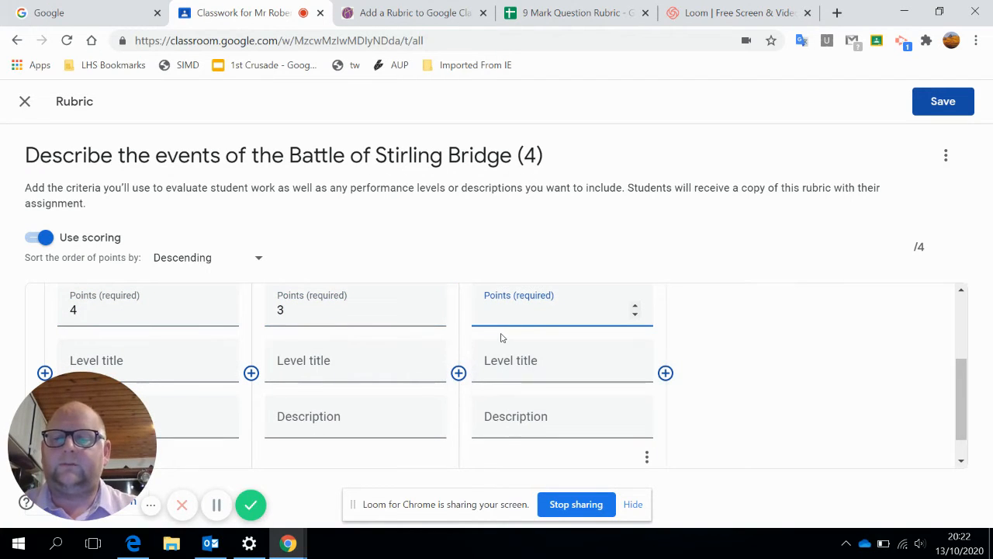
text(2)
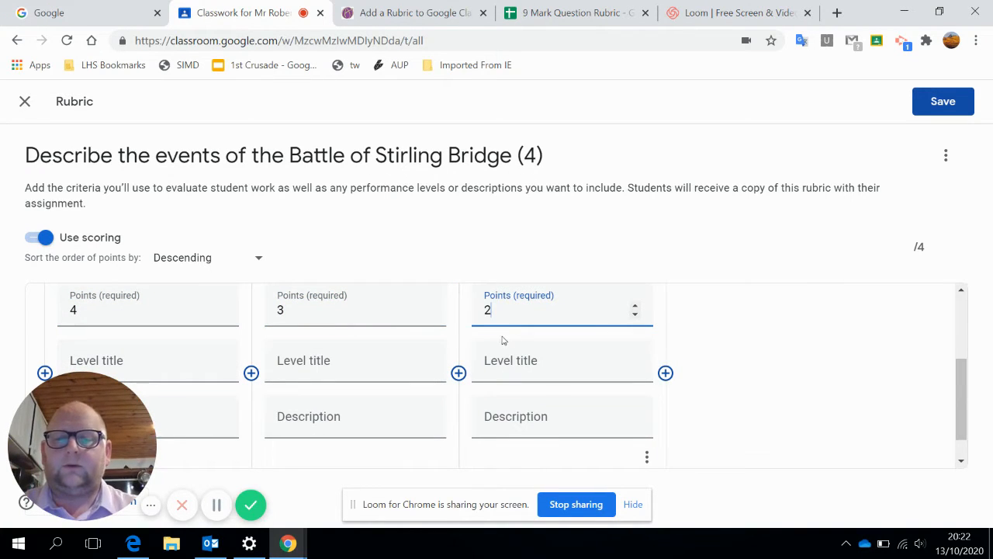
click(666, 374)
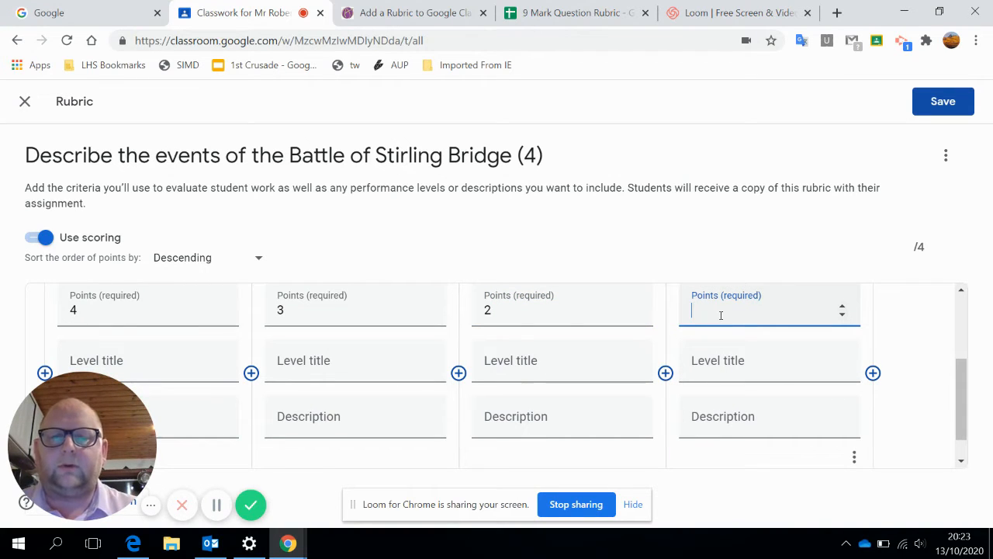
text(1)
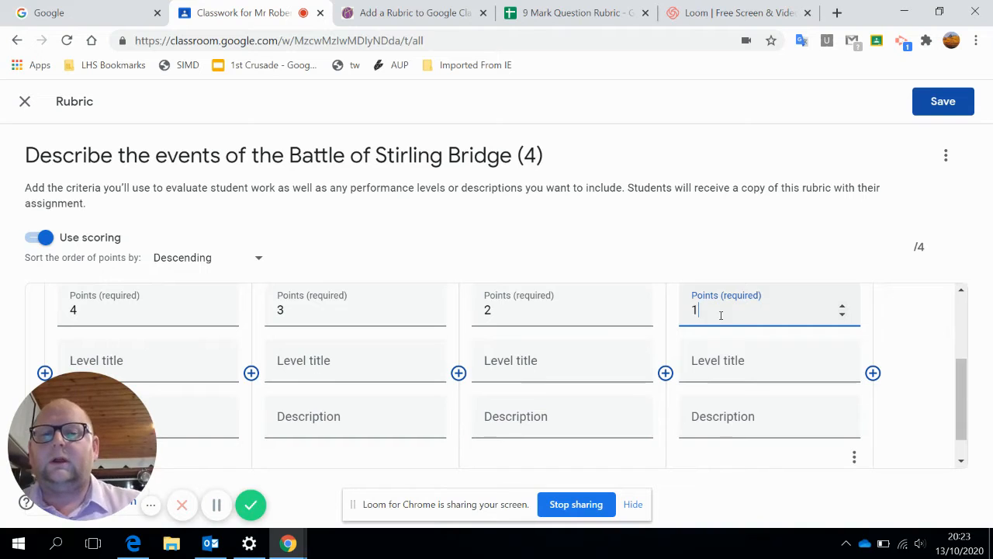
Title the 4-point level "Excellent" and the 3-point level "Very Good"
click(198, 363)
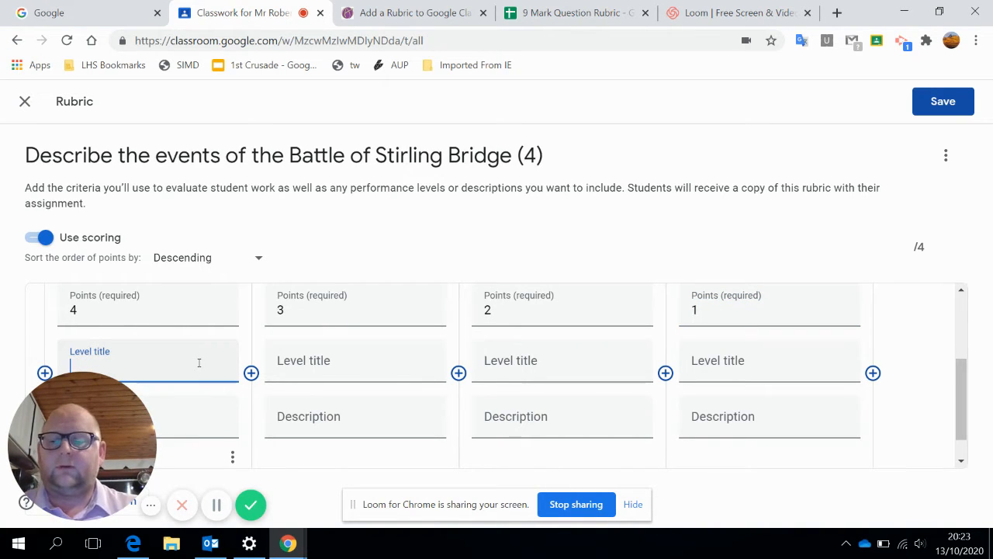
text(Excellent)
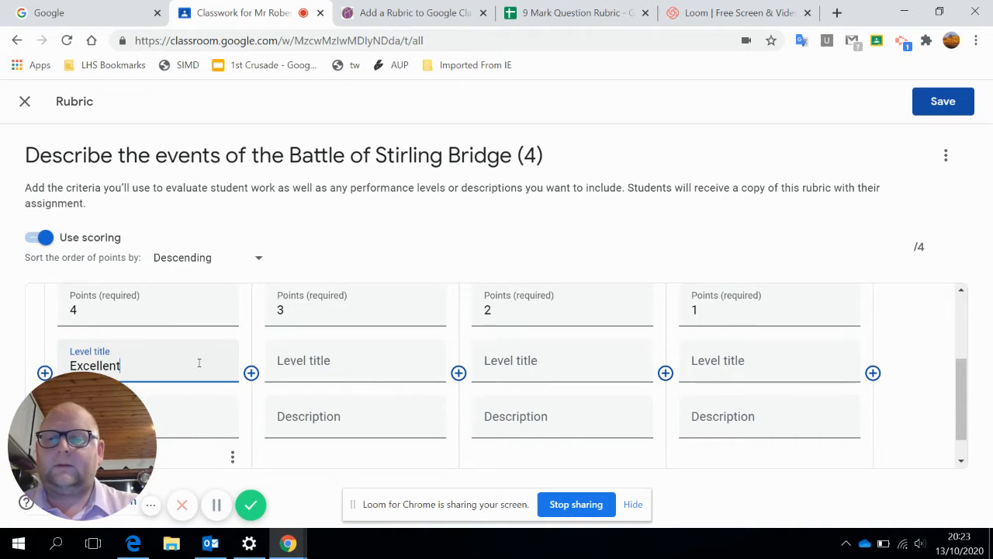
key(Tab)
key(Tab)
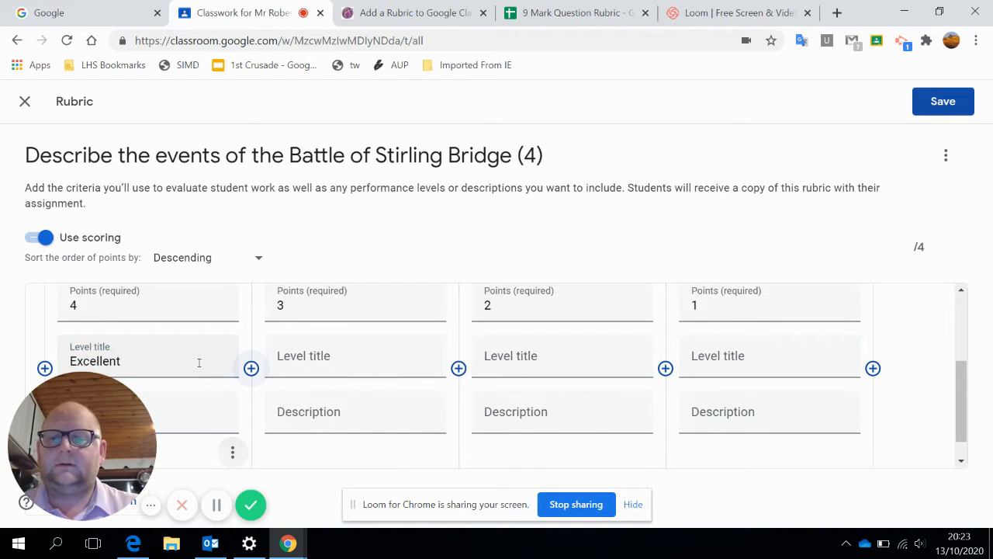
key(Tab)
click(327, 366)
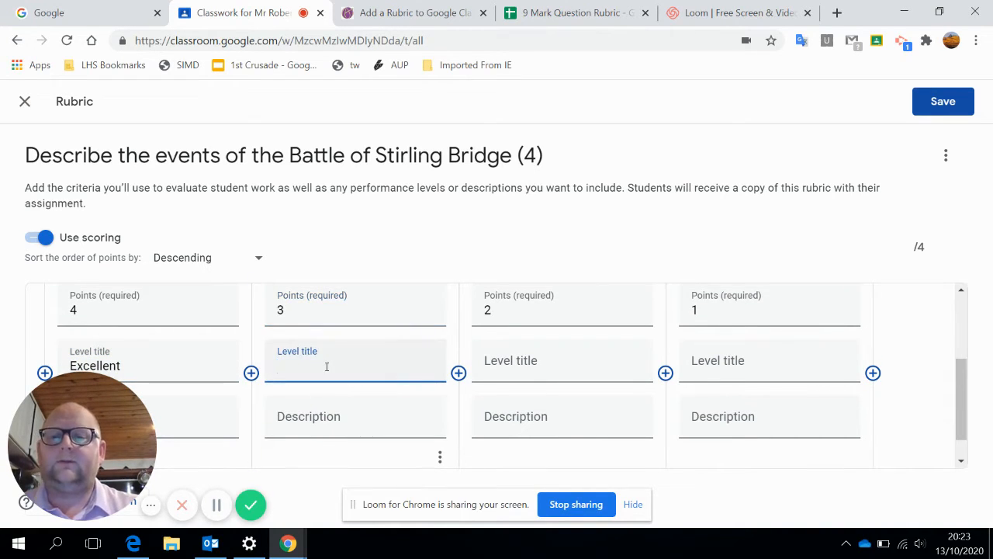
text(Very Good)
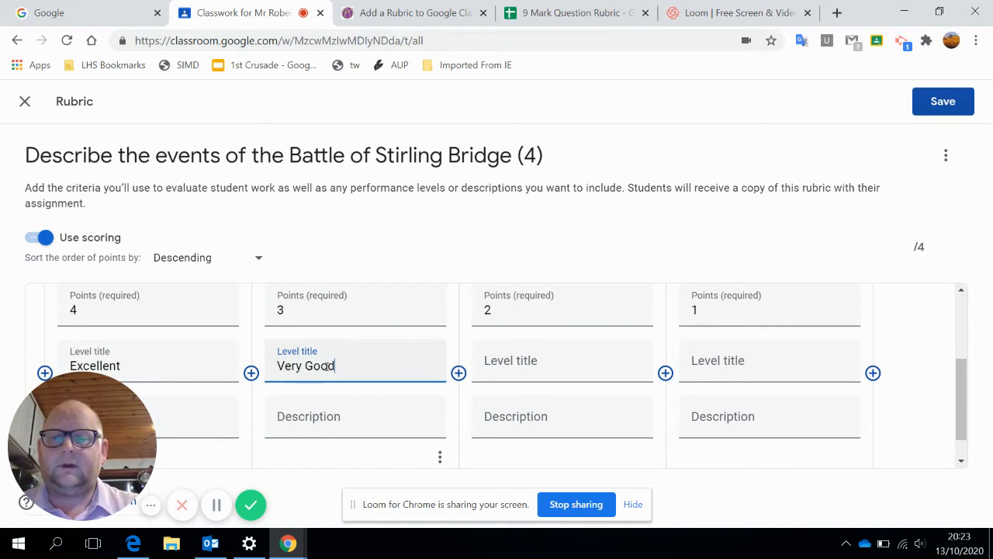
Title the 2-point level "Good" and the 1-point level "Satisfactory"
click(525, 371)
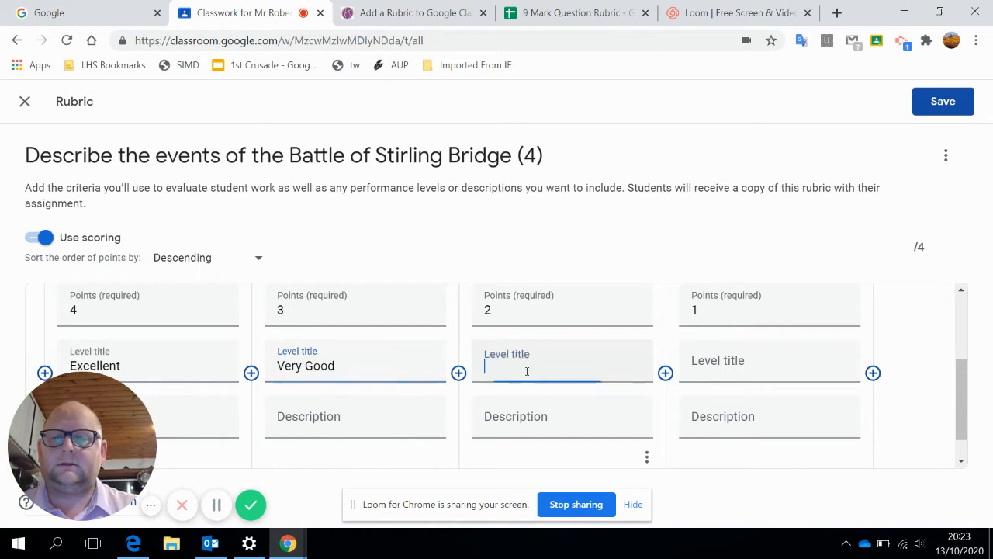
text(Good)
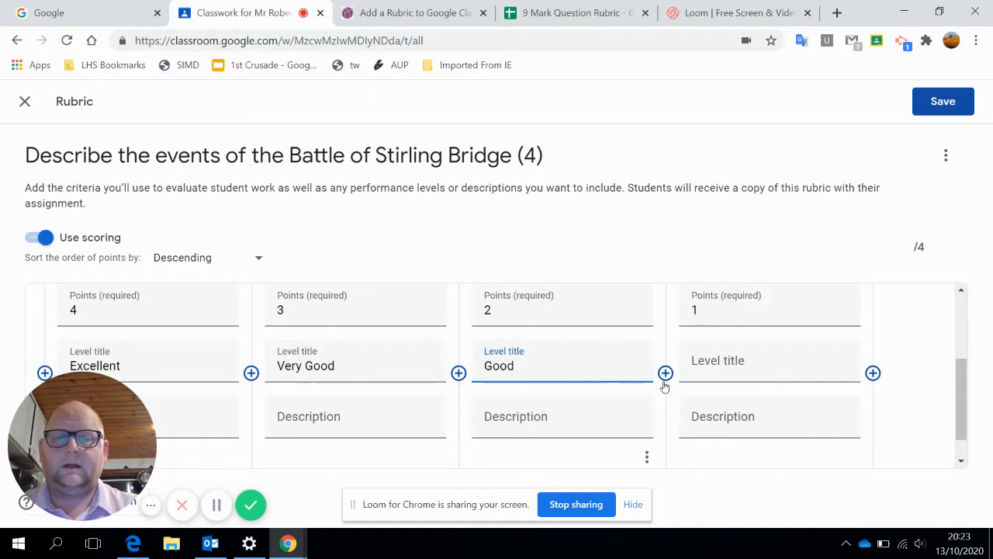
click(748, 360)
text(Sati)
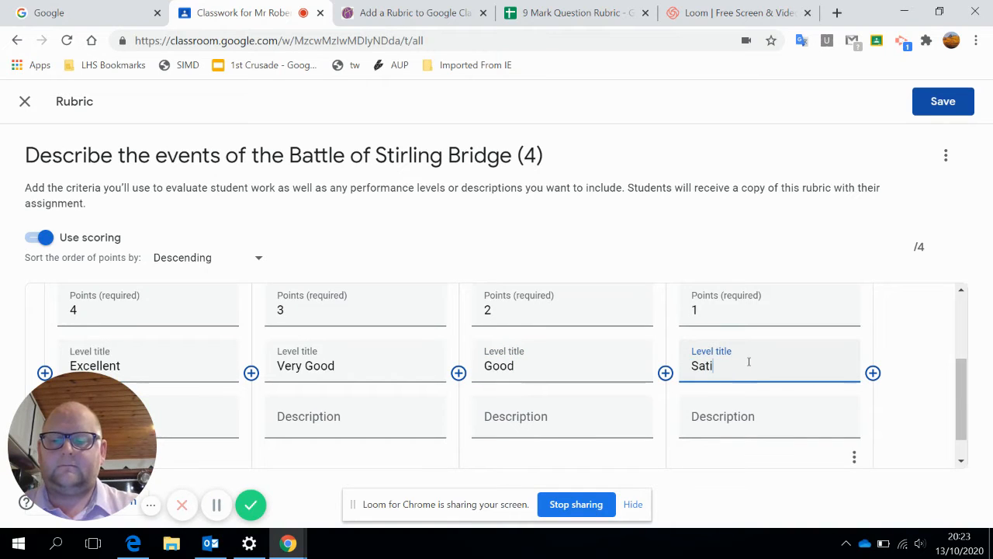
text(sfactory)
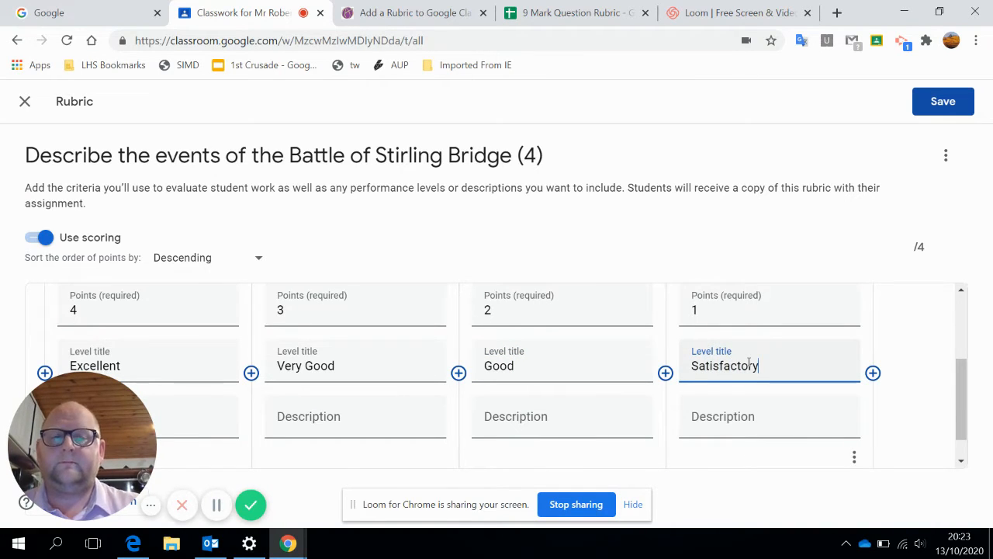
Enter the Excellent level's description as "You have made 4 clear points", correcting the misspelled "have"
scroll(370, 326, down, 1)
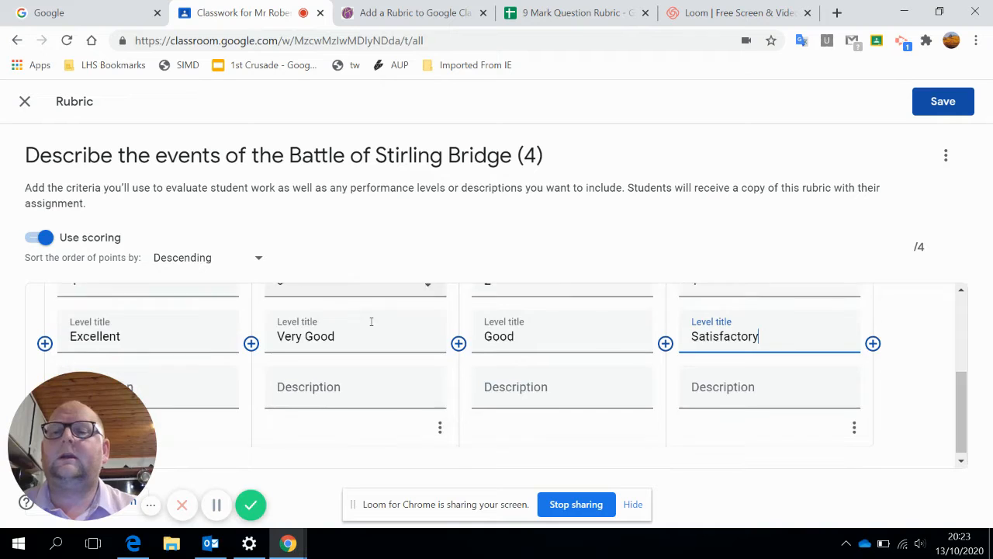
click(171, 398)
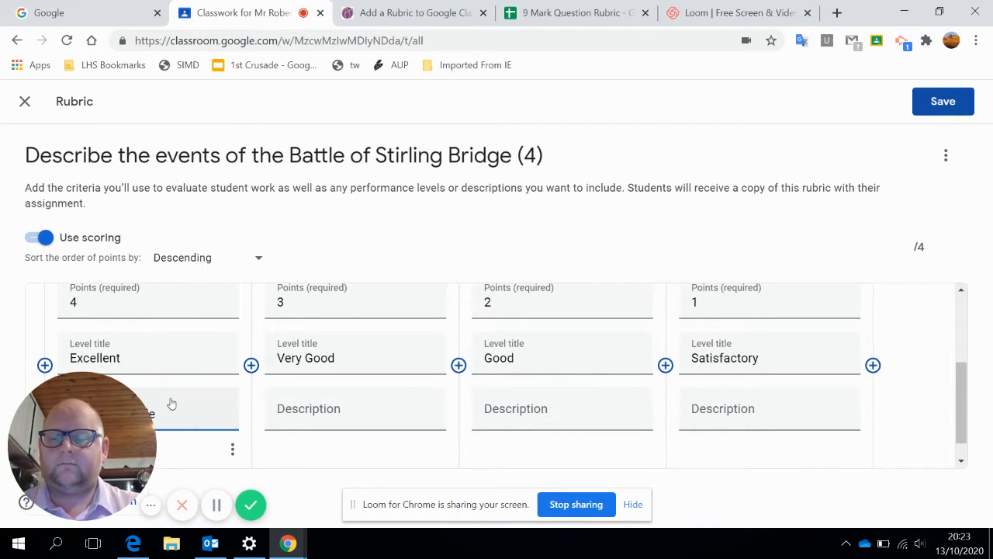
drag(100, 384, 827, 3)
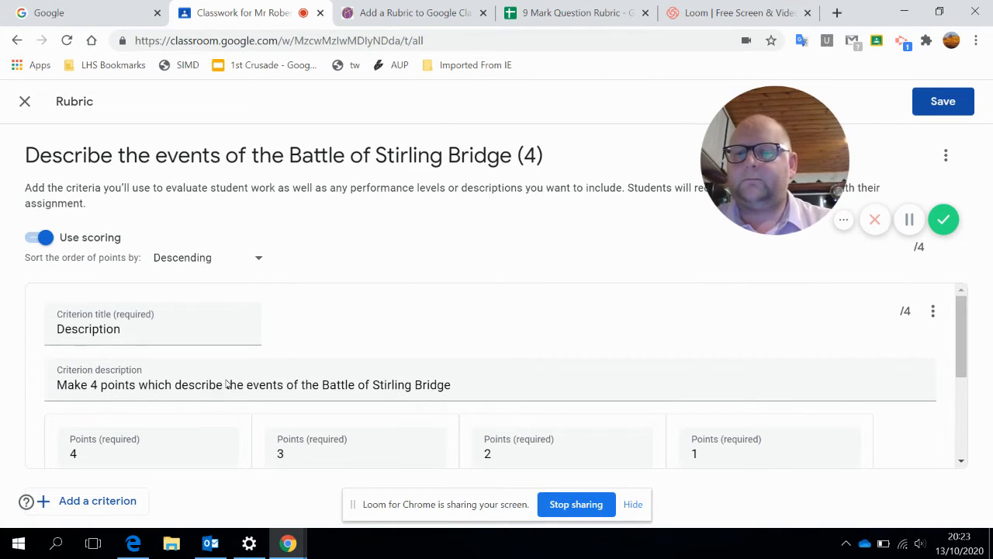
scroll(182, 394, down, 3)
scroll(183, 394, down, 1)
scroll(106, 396, up, 1)
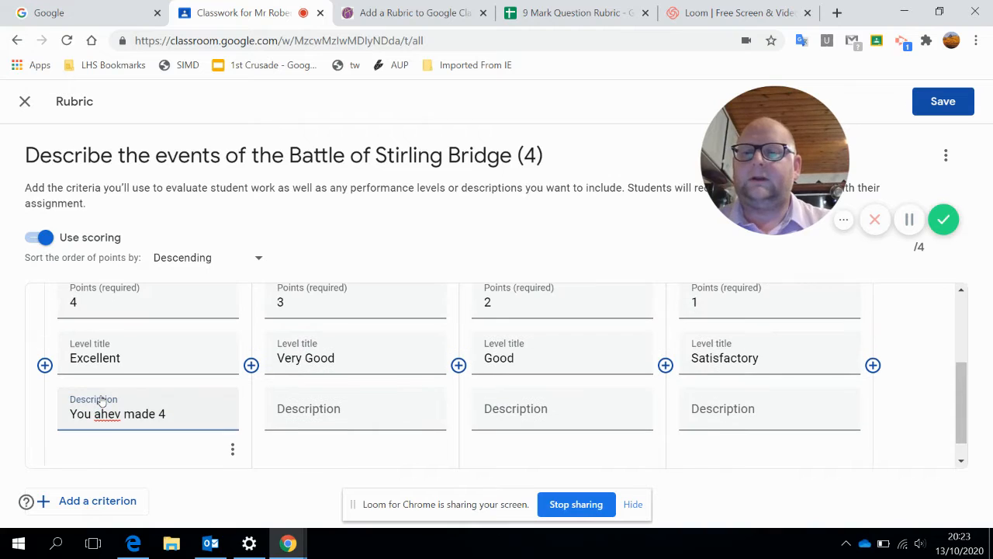
double_click(105, 411)
text(have)
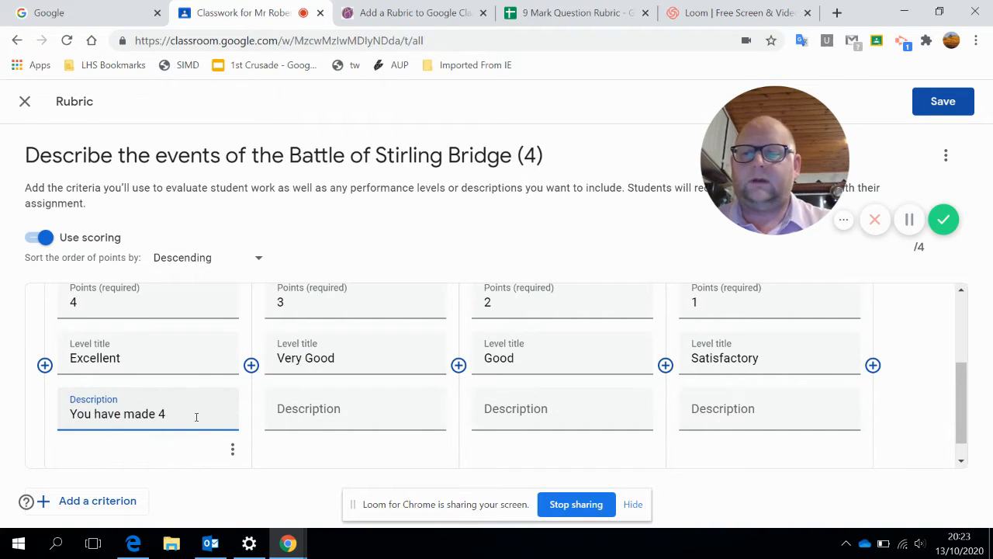
text( made 4 clear points)
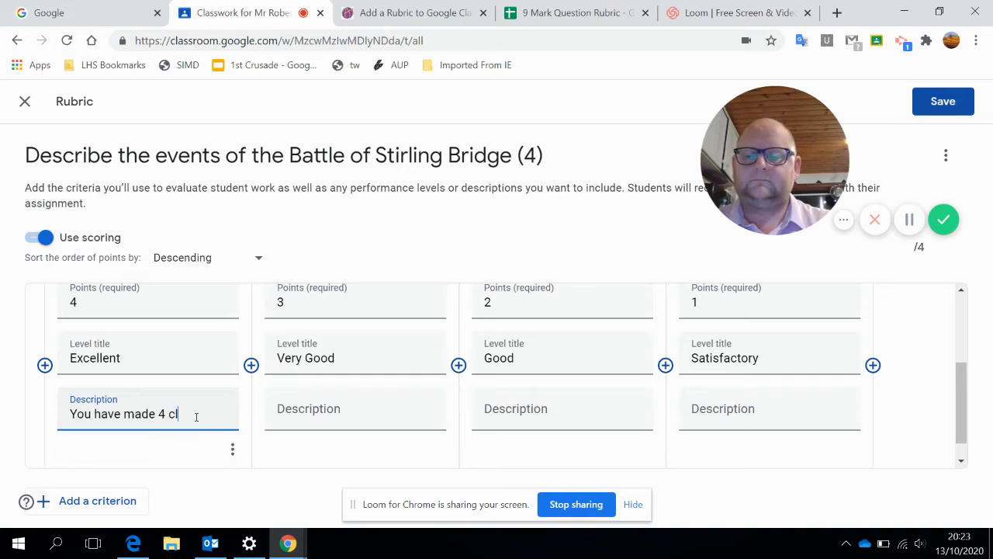
Enter the Very Good level's description as "You have made 3 clear points"
click(307, 423)
text(You have ma)
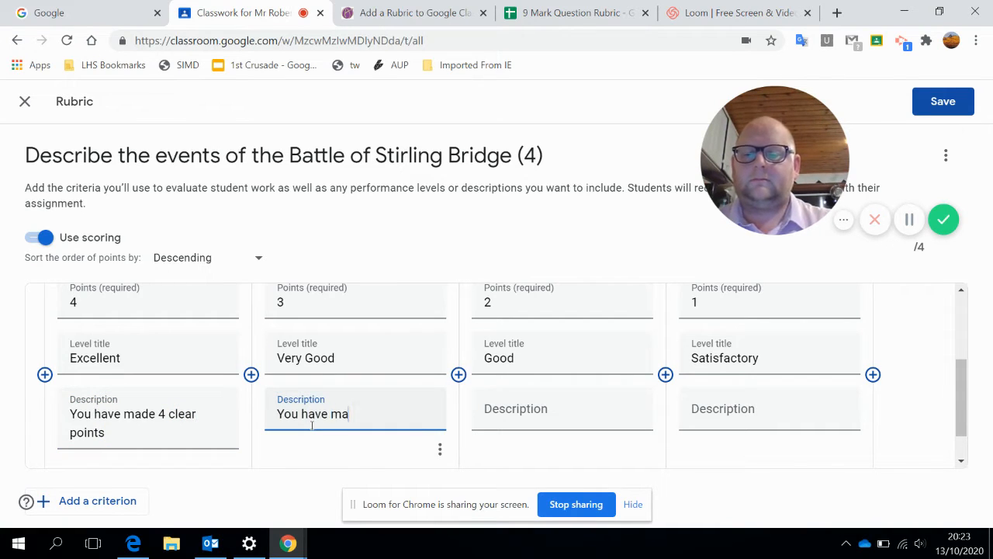
text(de 3 clear points)
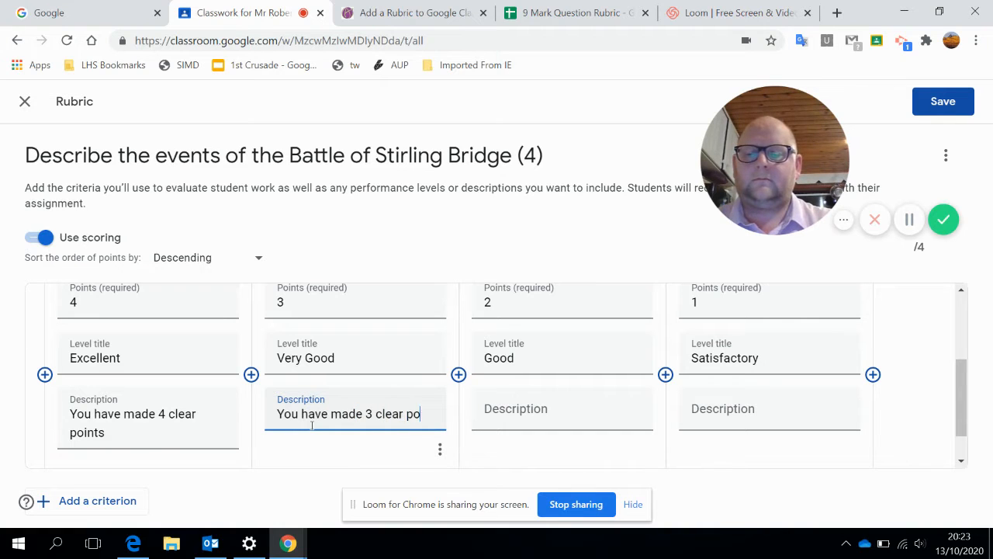
Enter the Good level's description as "You have made 2 clear points", with "clear points" in lower case
click(512, 408)
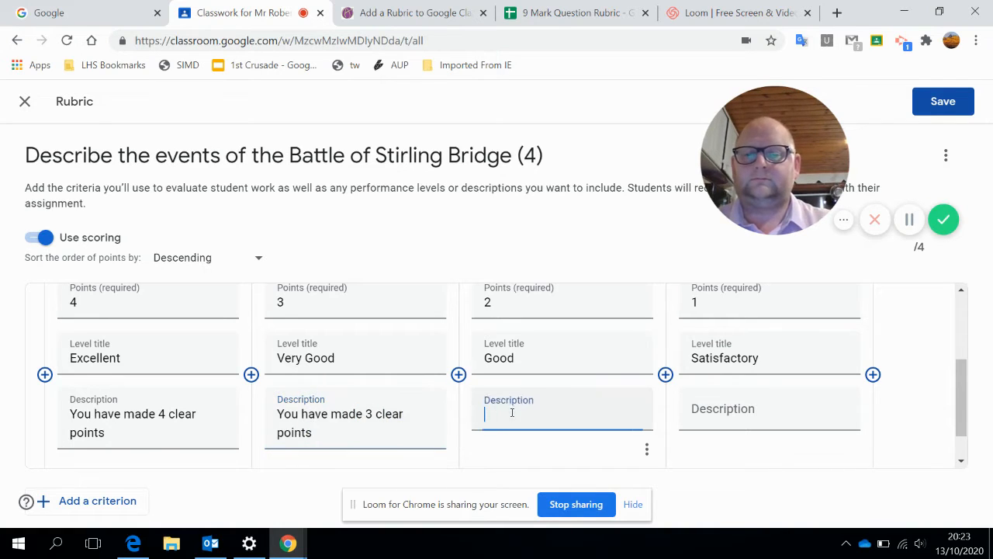
text(You have ma)
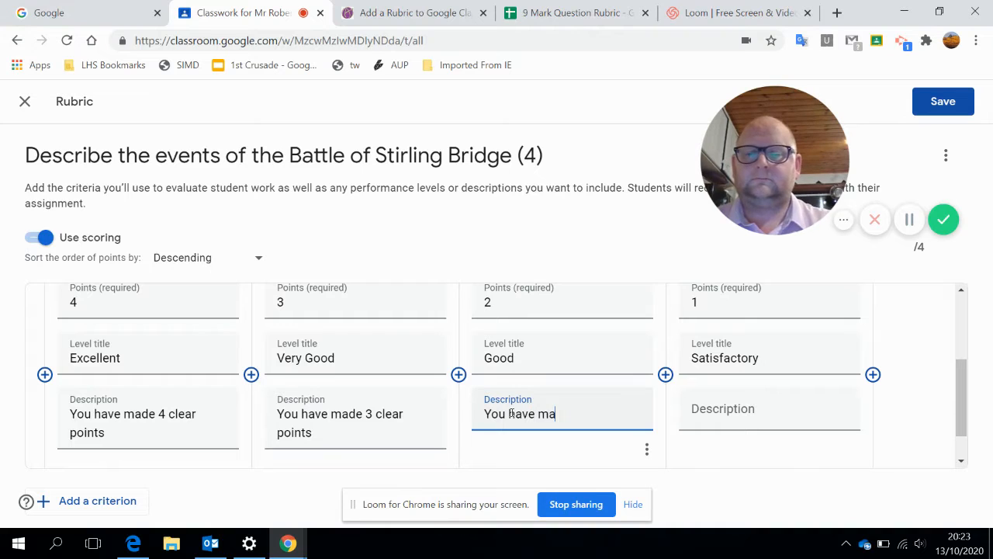
text(de 2 Clear Points)
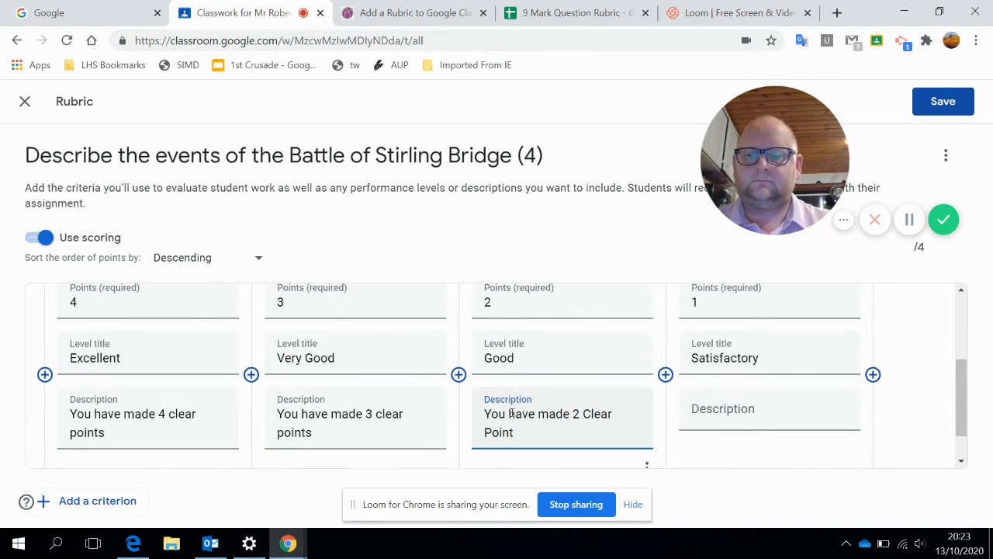
key(BackSpace)
key(BackSpace)
key(BackSpace)
key(BackSpace)
key(BackSpace)
key(BackSpace)
key(BackSpace)
key(BackSpace)
key(BackSpace)
key(BackSpace)
key(BackSpace)
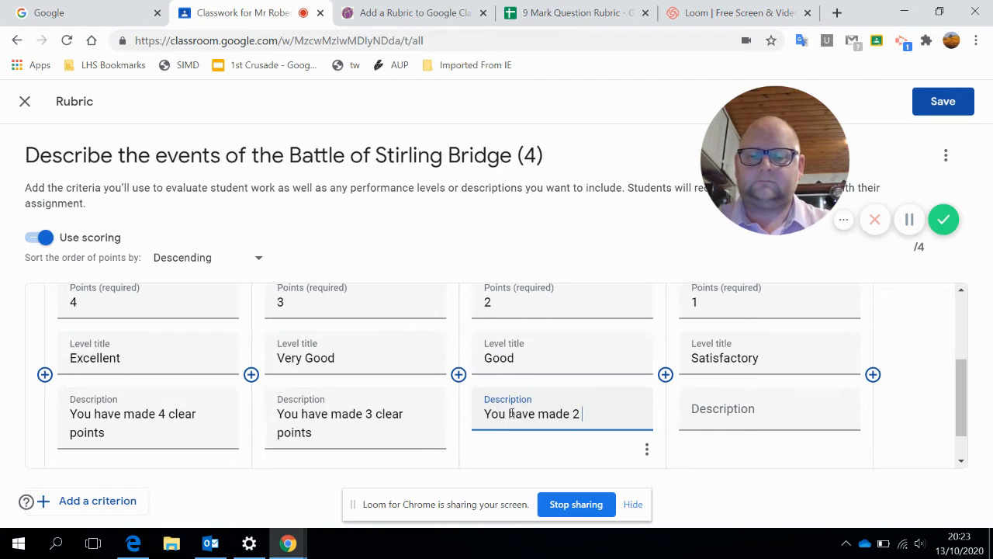
text(clear points)
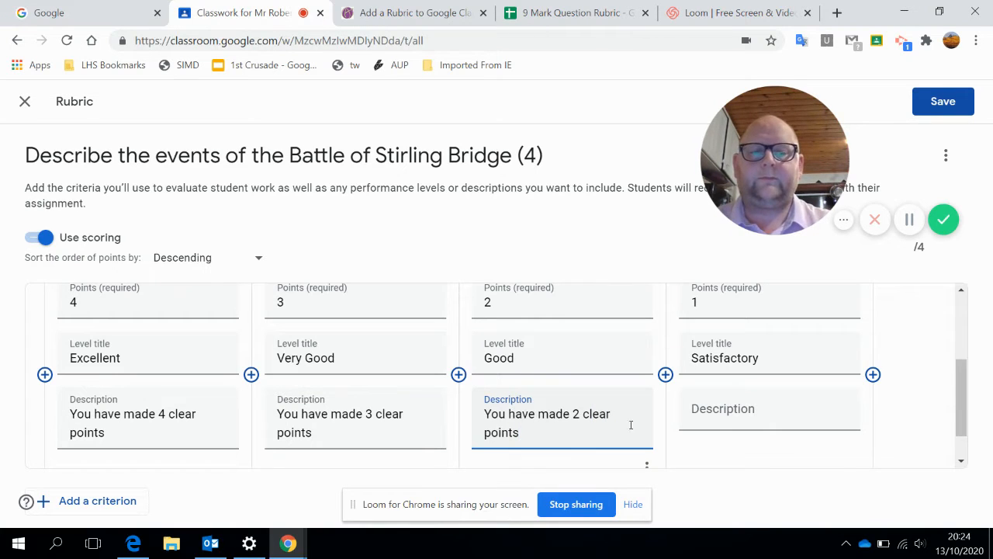
Enter the Satisfactory level's description as "You have made 1 clear point" and save the rubric
click(722, 435)
text(You )
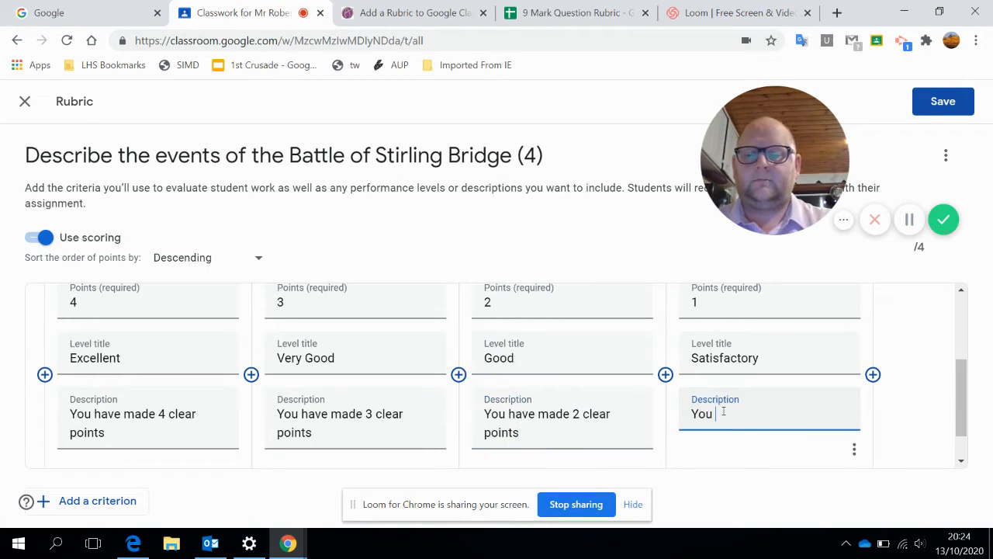
text(have made 1)
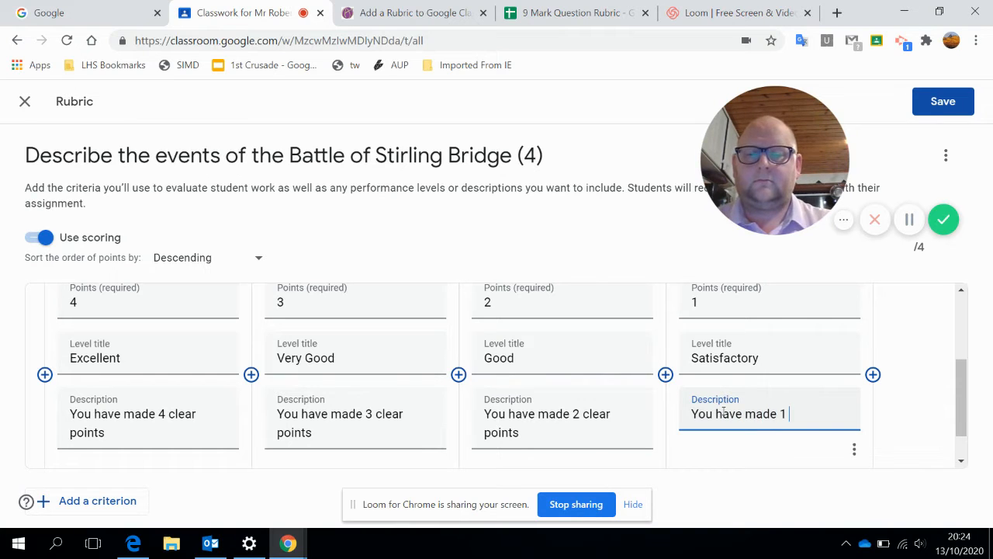
text( clear point)
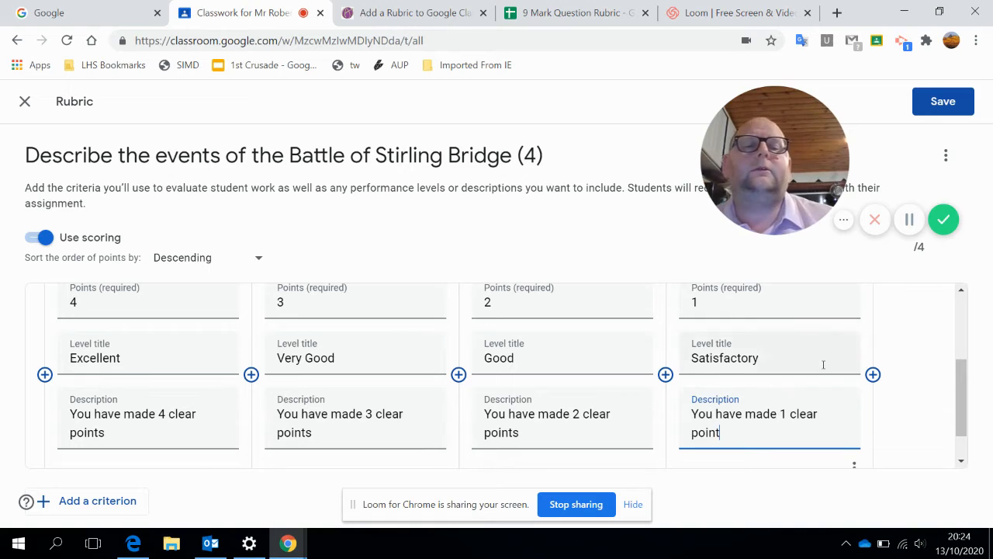
click(949, 115)
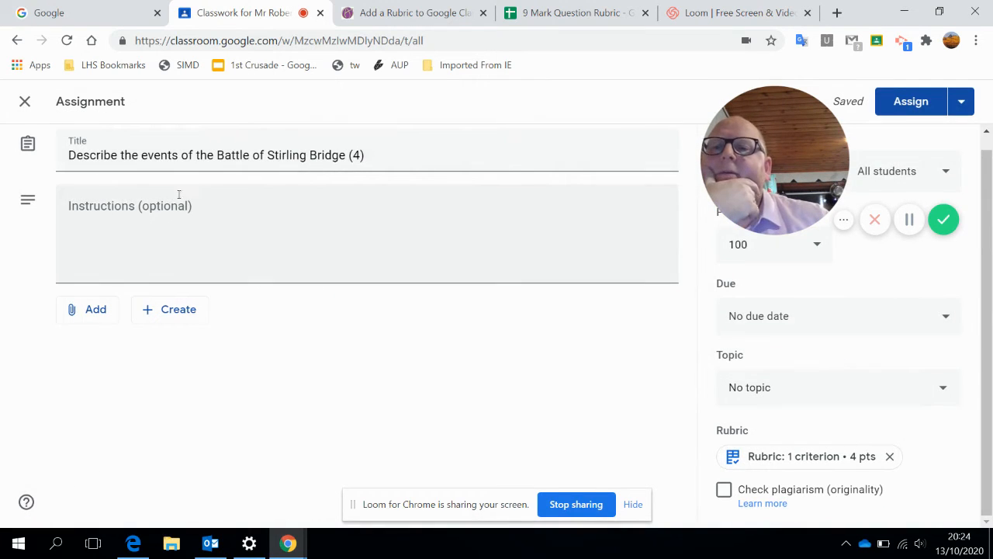
Add the instructions "Answer the question" and assign the Battle of Stirling Bridge assignment to the class
click(243, 231)
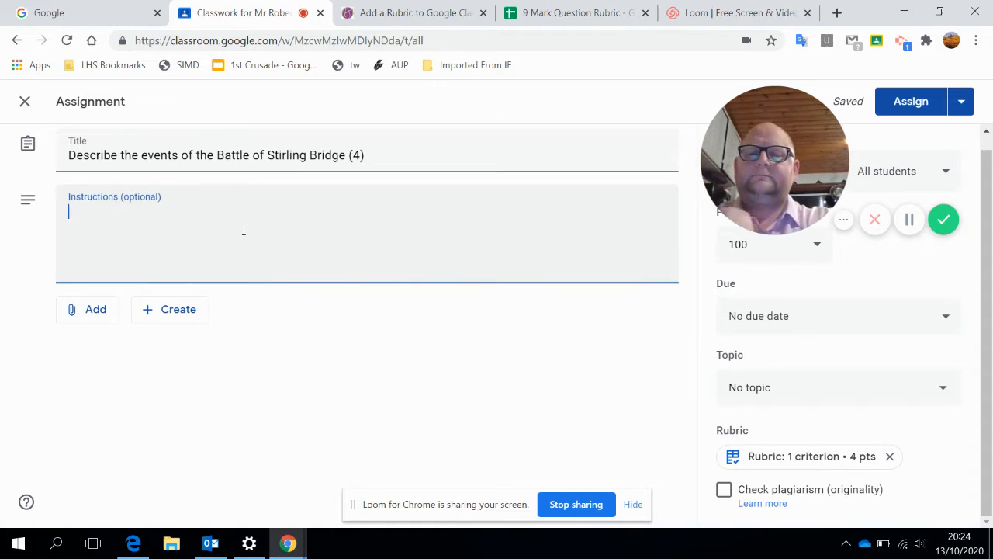
text(Answer the q)
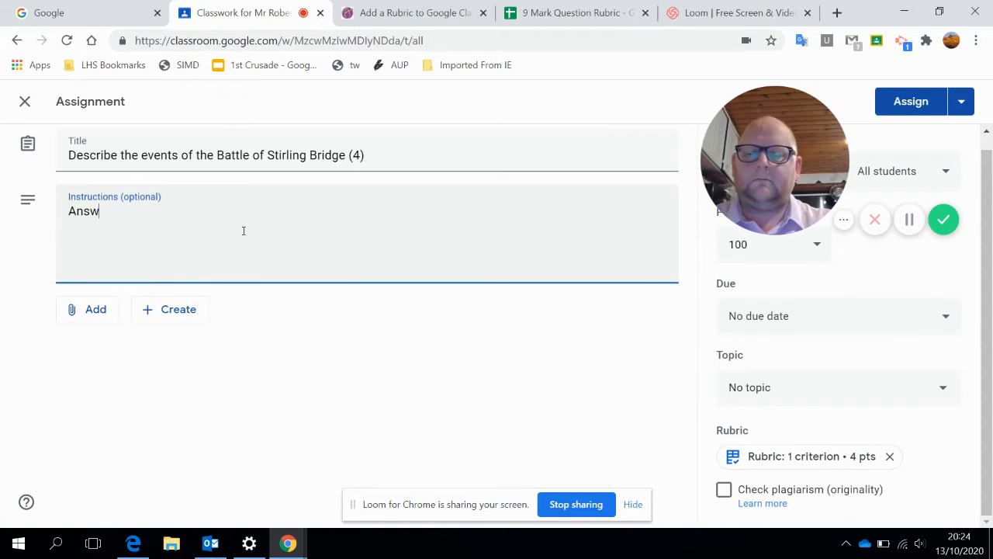
text(uestion)
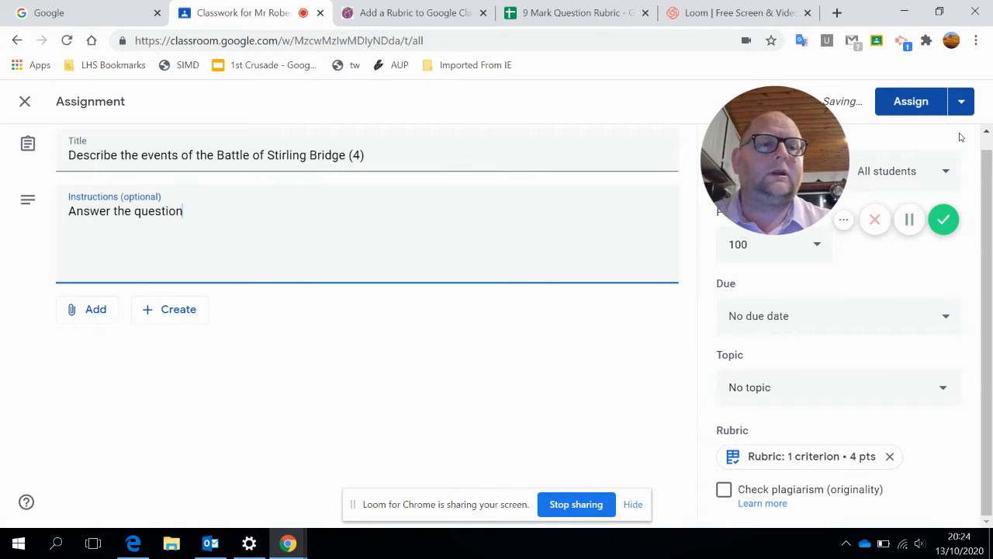
click(910, 101)
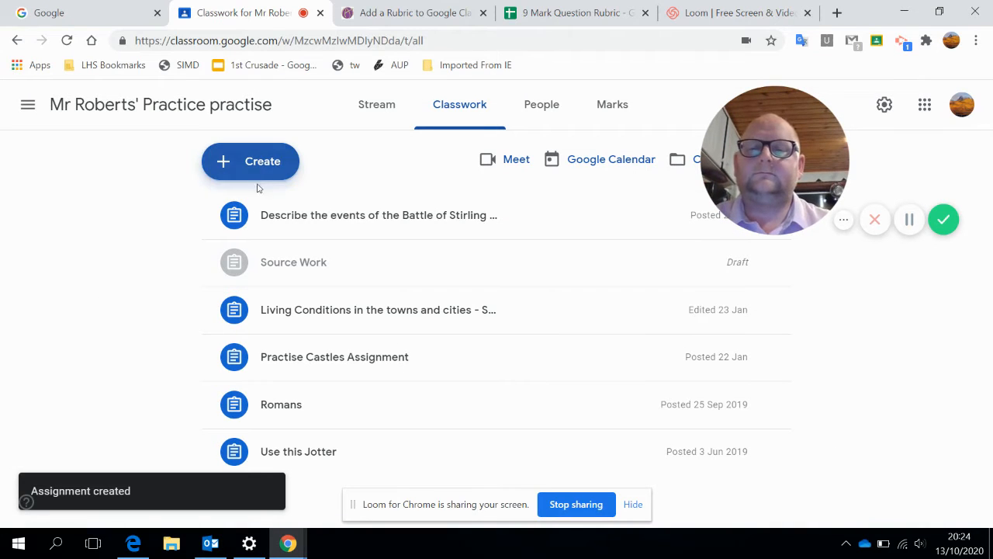
Check the posted Battle of Stirling Bridge assignment in the classwork list and open it from the class stream
click(427, 227)
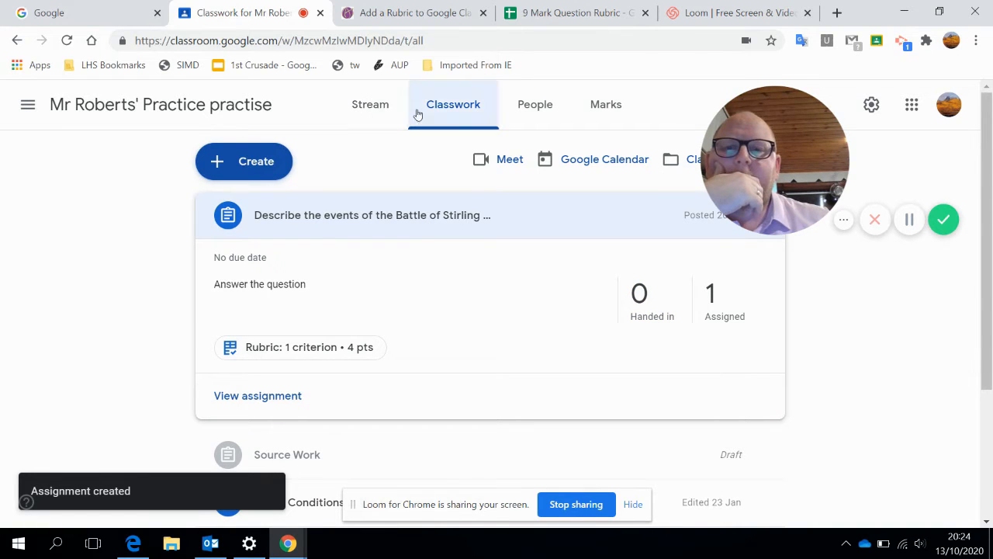
click(380, 104)
scroll(476, 415, down, 1)
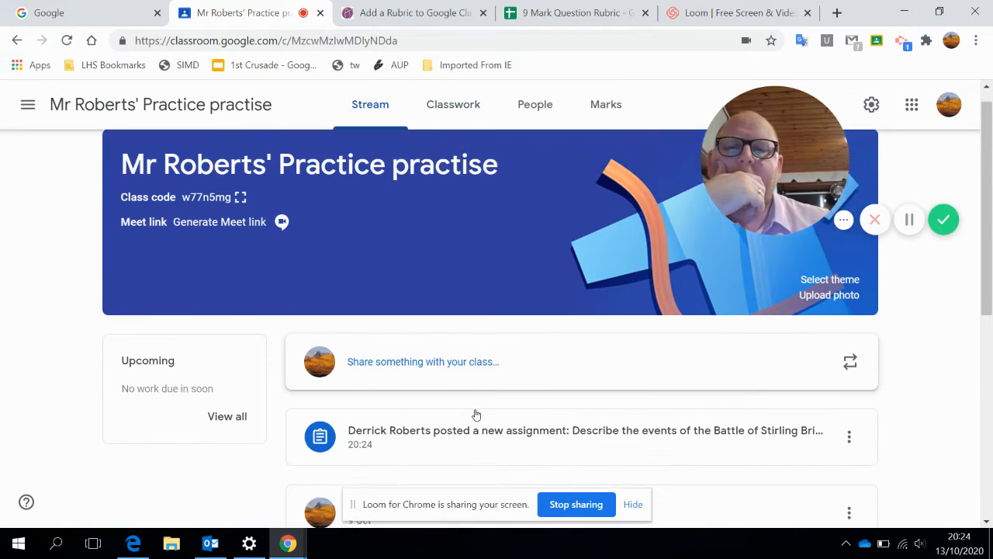
scroll(479, 395, down, 1)
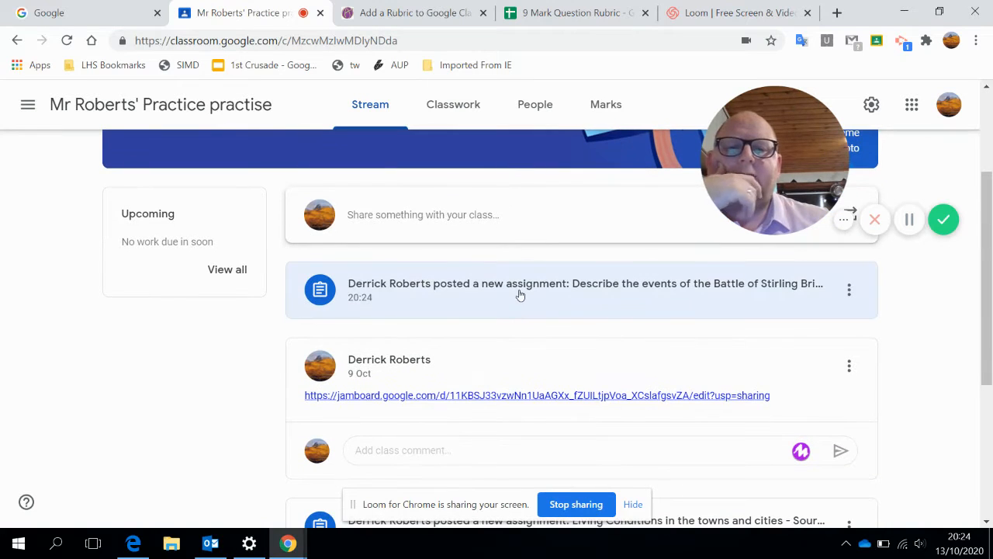
click(520, 296)
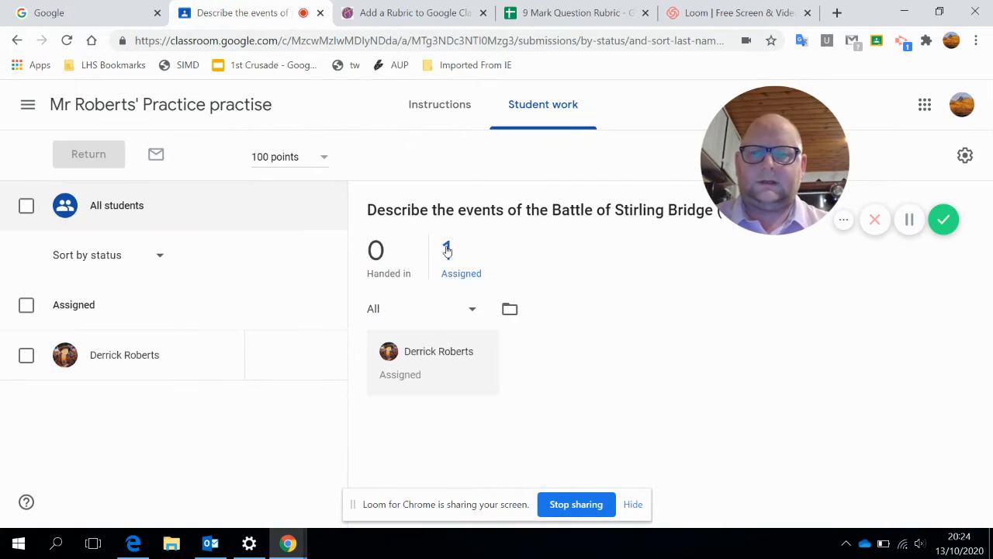
View the assignment's instructions, examine the attached rubric's criterion and levels, and close the rubric
click(446, 112)
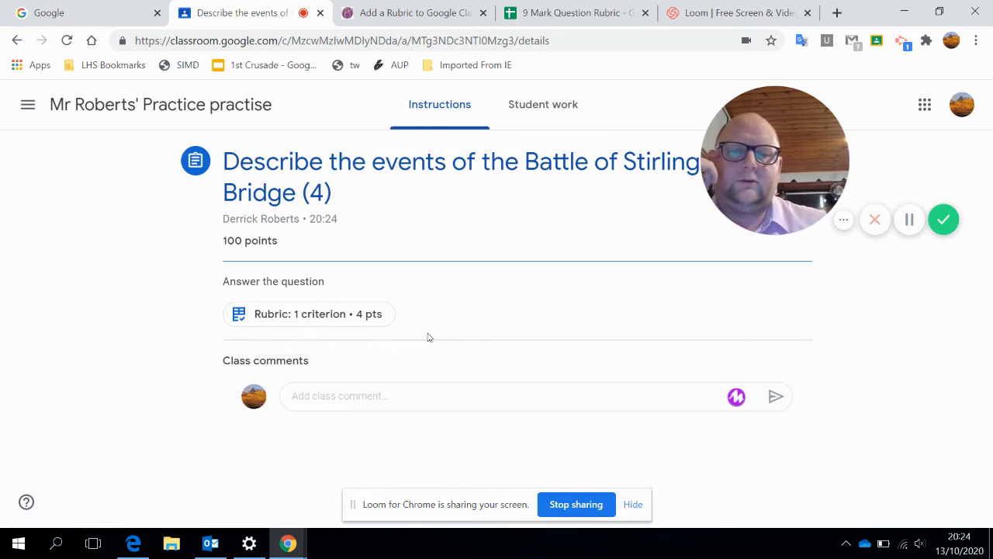
click(345, 319)
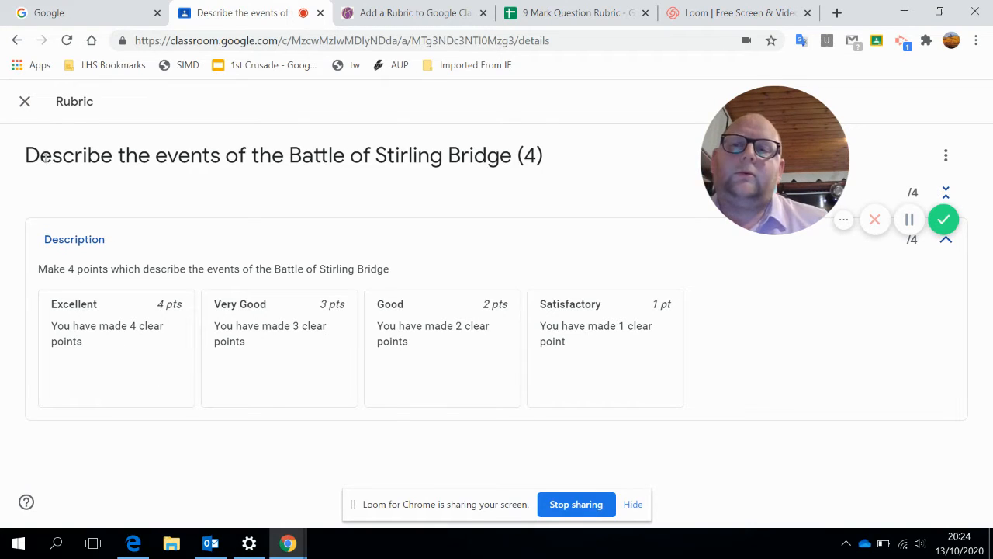
click(25, 101)
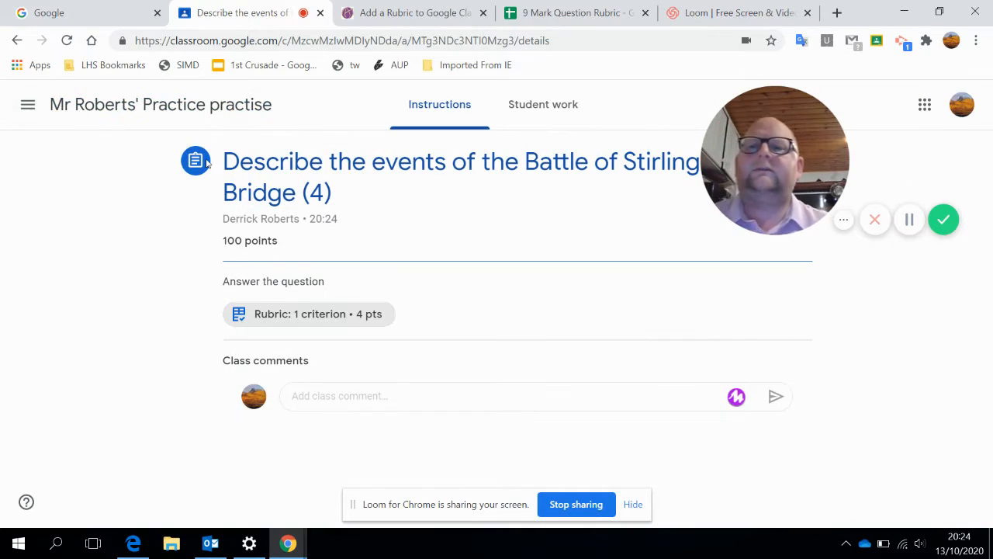
Create another classwork assignment in the practice class and title it "Explain the reasons"
click(164, 109)
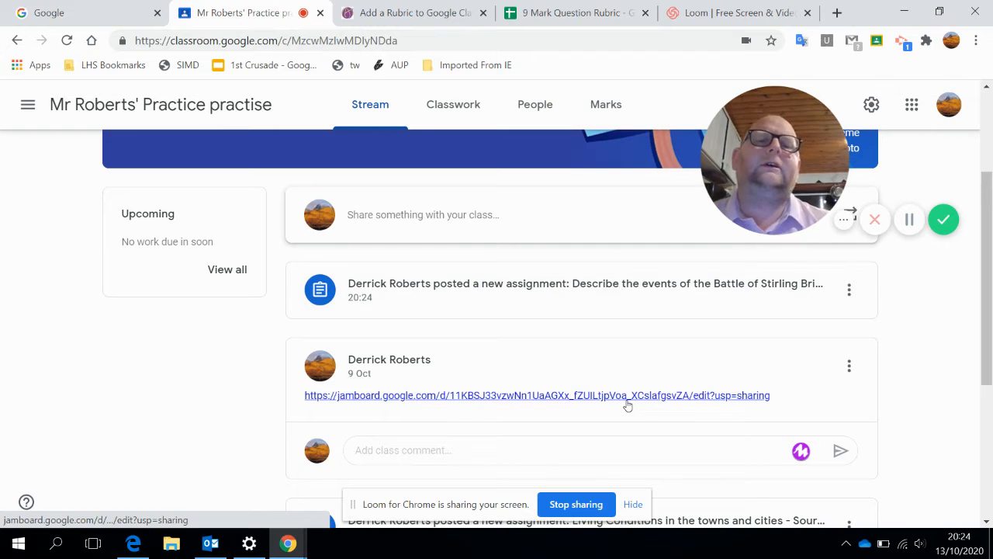
click(436, 122)
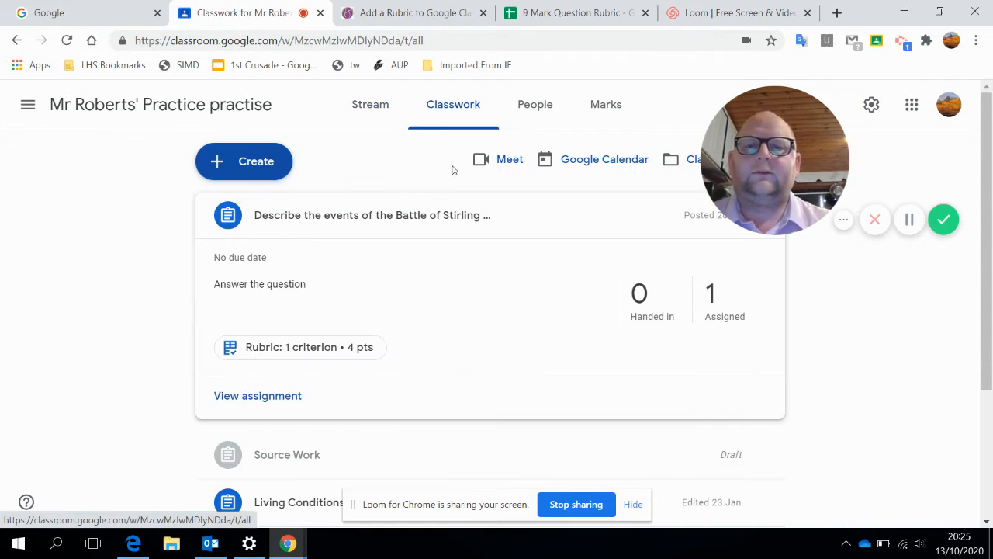
click(260, 163)
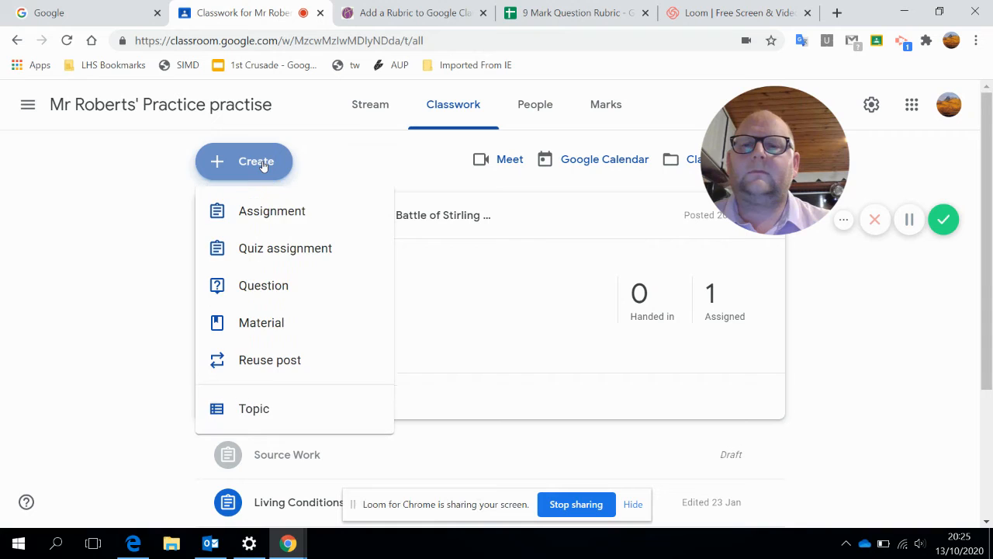
click(259, 210)
click(209, 174)
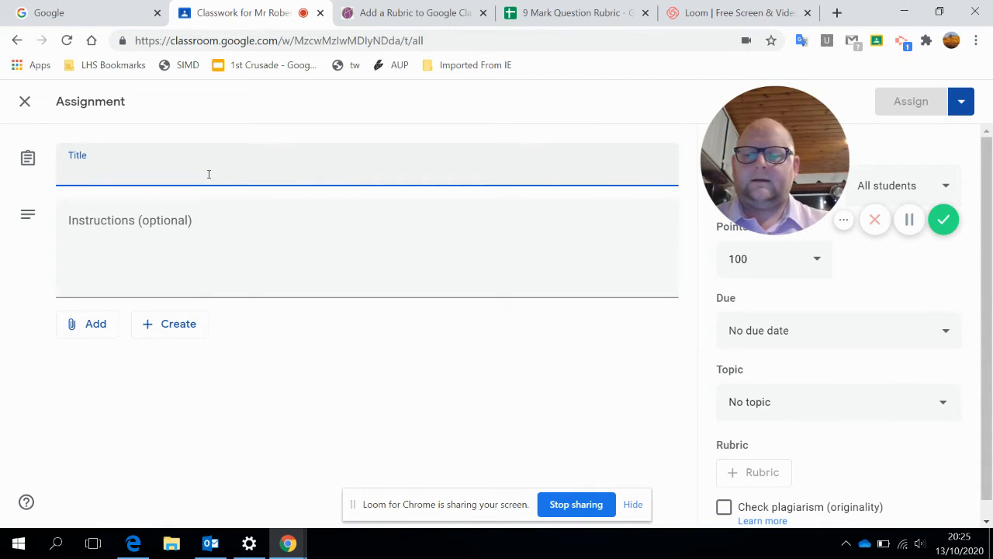
text(Exaplint)
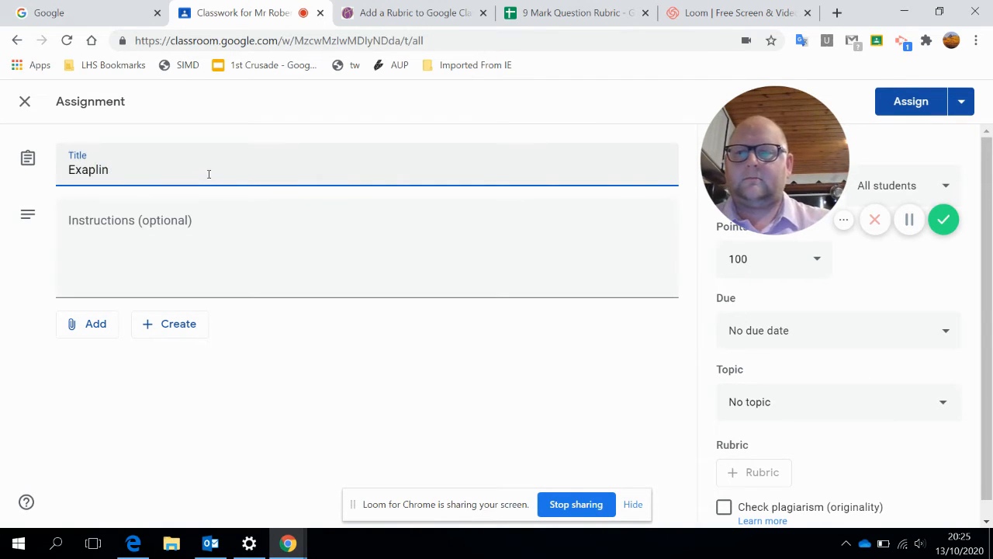
key(BackSpace)
key(BackSpace)
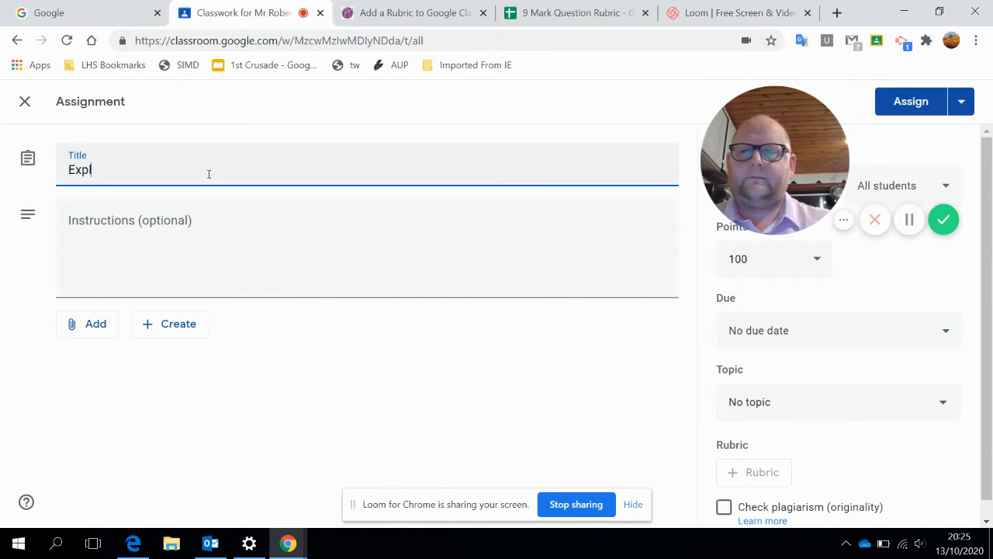
text(plain the reasons)
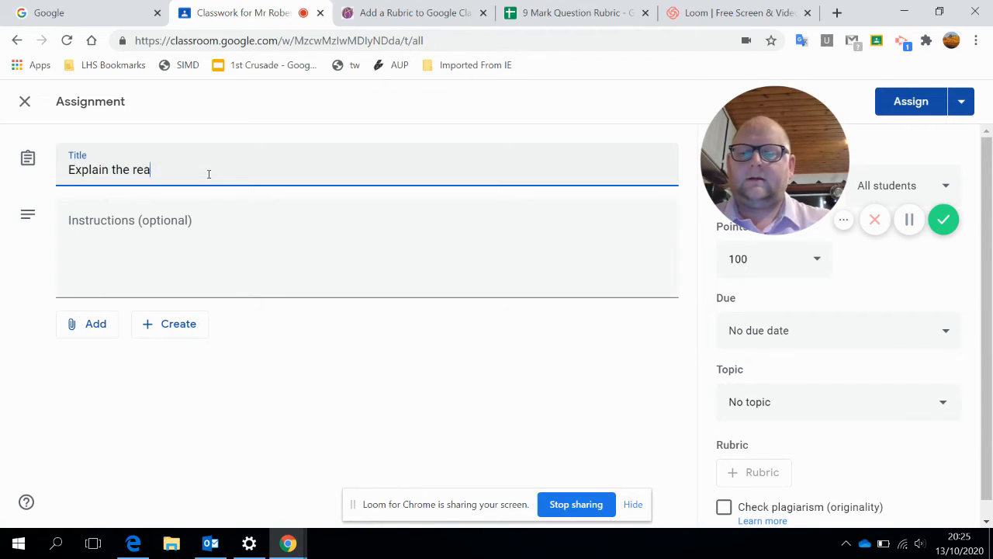
click(489, 287)
Choose to reuse an existing rubric for the assignment and list the rubrics from the 36HI class
click(756, 471)
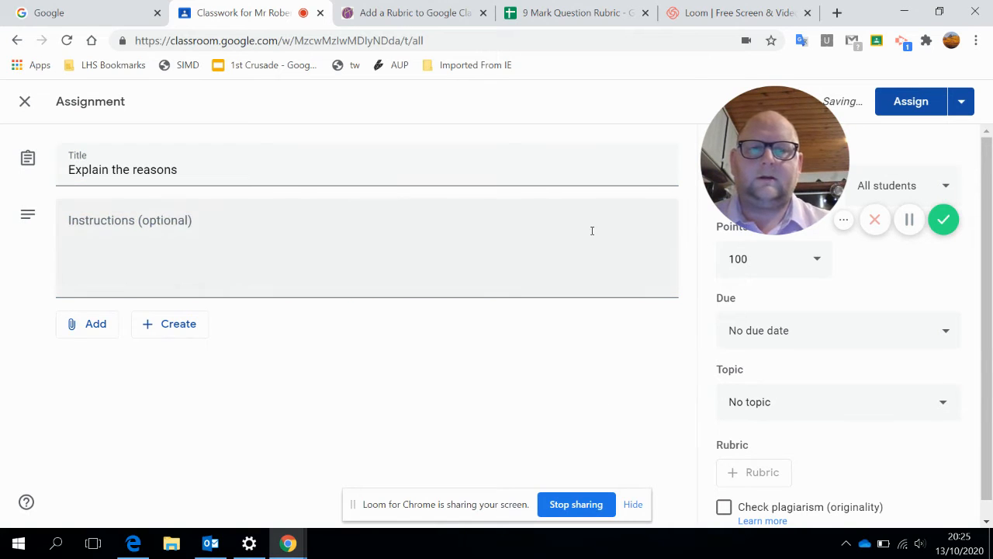
scroll(360, 264, down, 1)
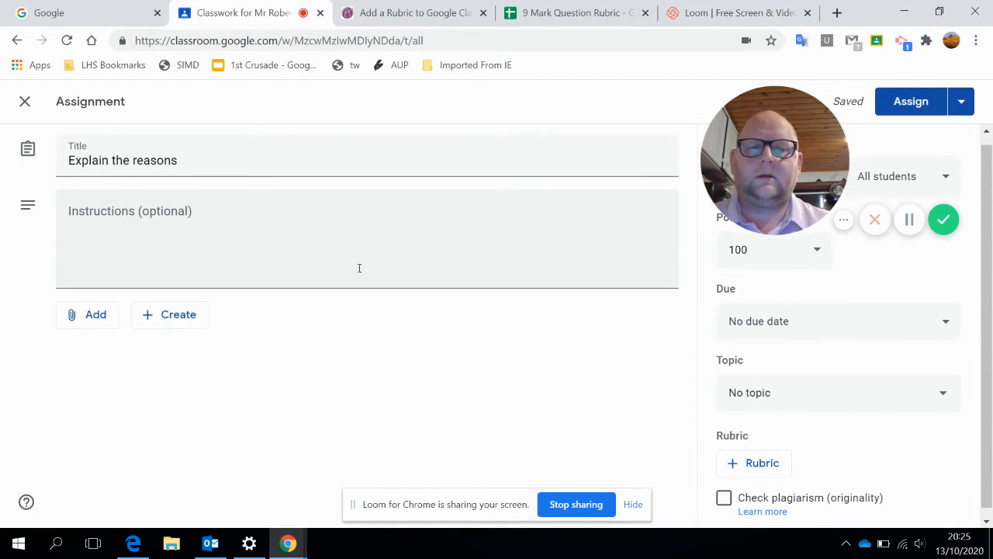
click(737, 465)
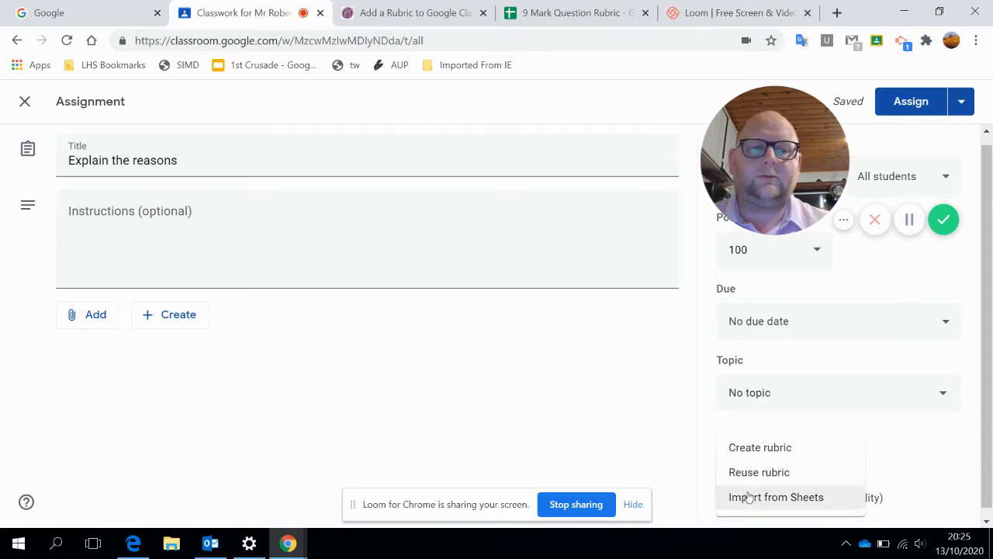
click(749, 480)
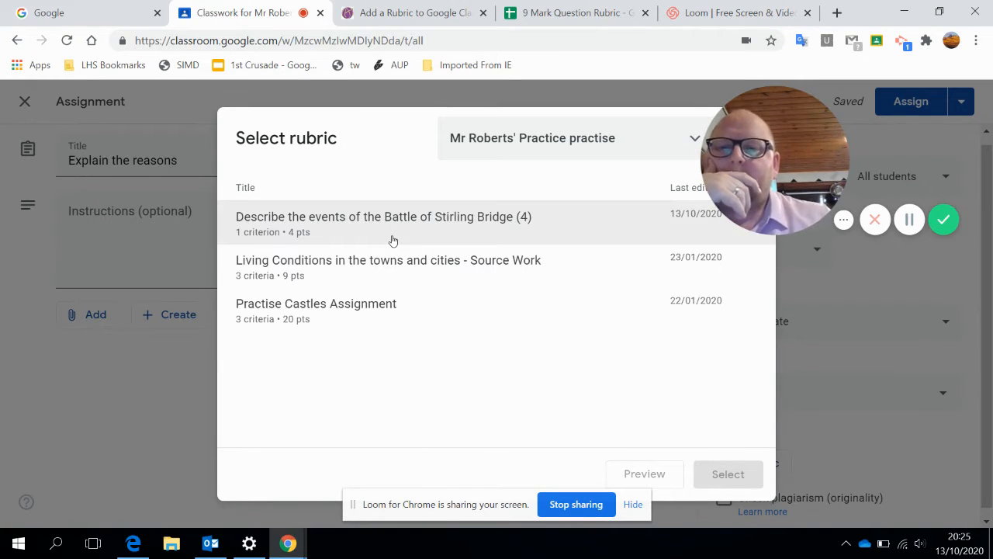
click(593, 144)
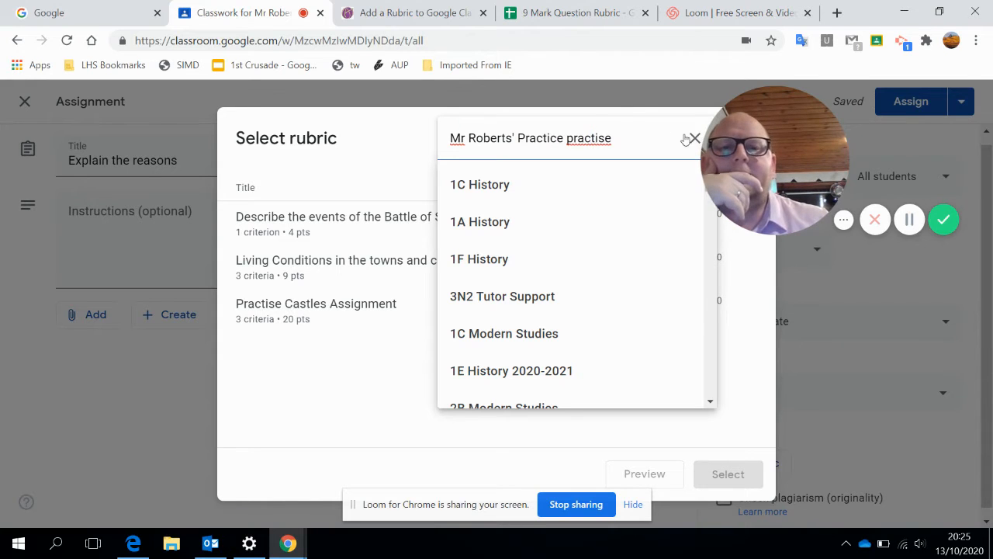
scroll(548, 250, down, 3)
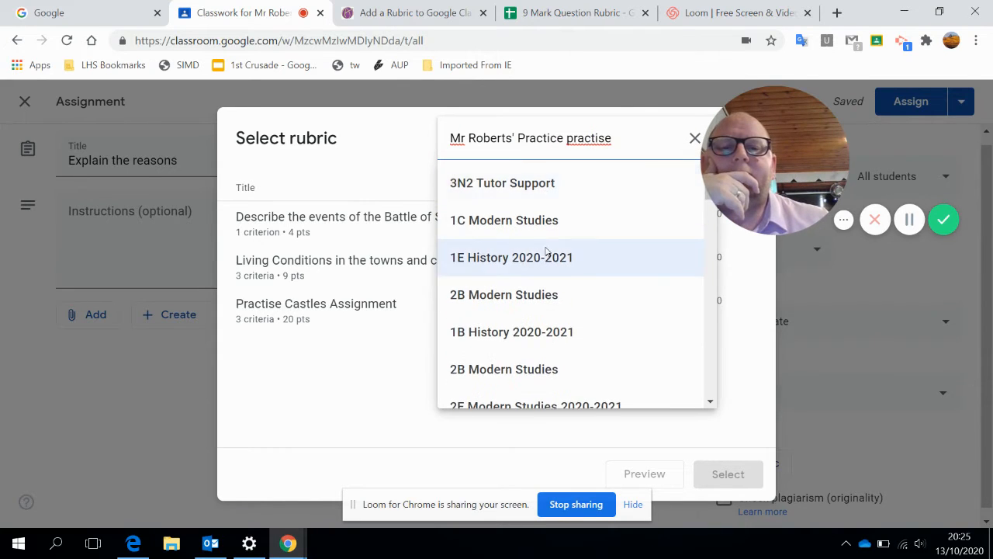
scroll(547, 251, down, 5)
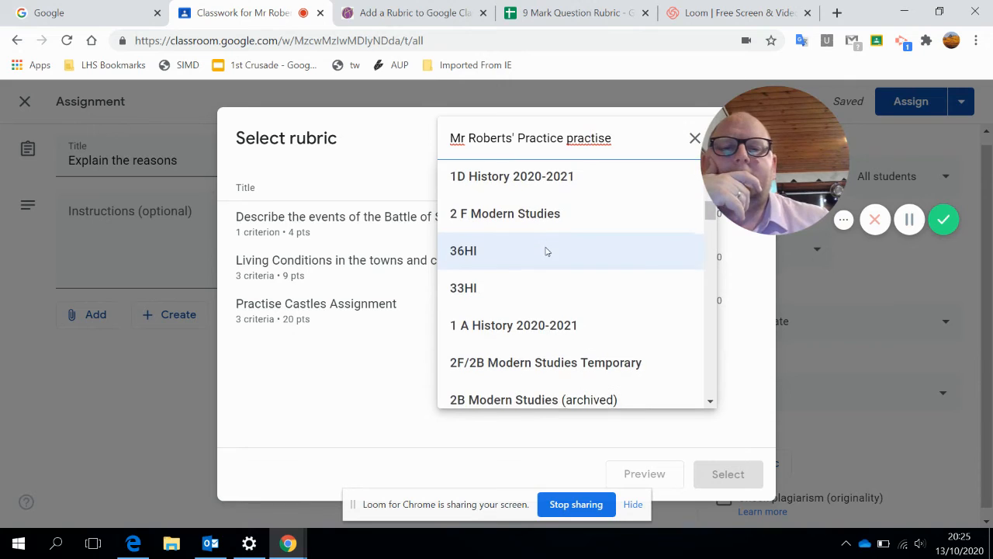
click(547, 251)
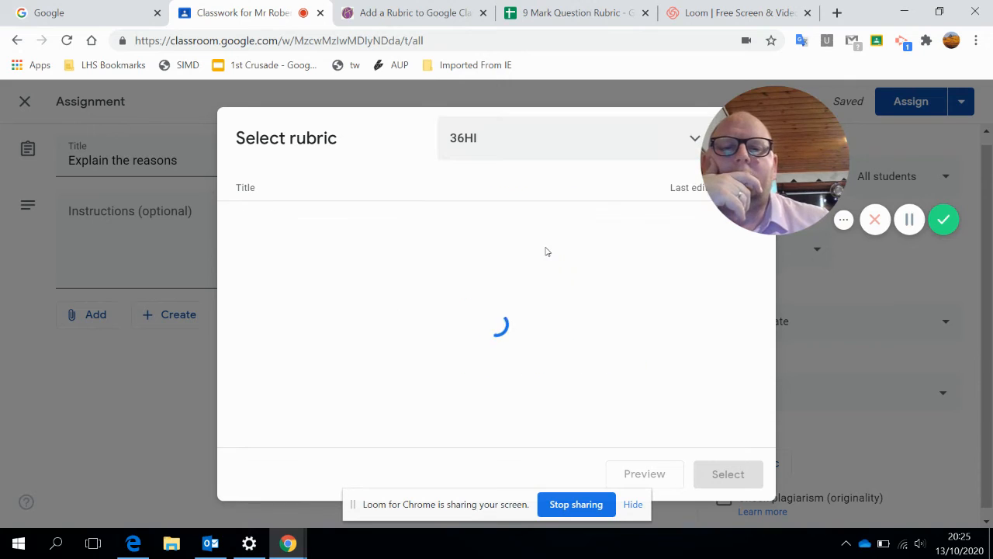
Attach the rubric "Explain the reasons why Hitler wanted to create a Greater Germany" and assign the assignment to the class
click(306, 367)
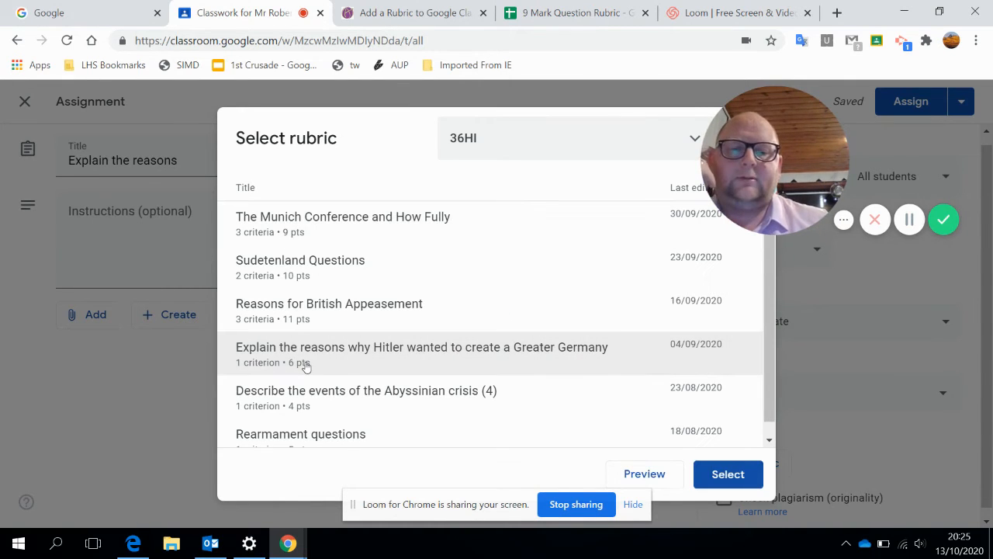
click(729, 474)
right_click(729, 474)
click(730, 474)
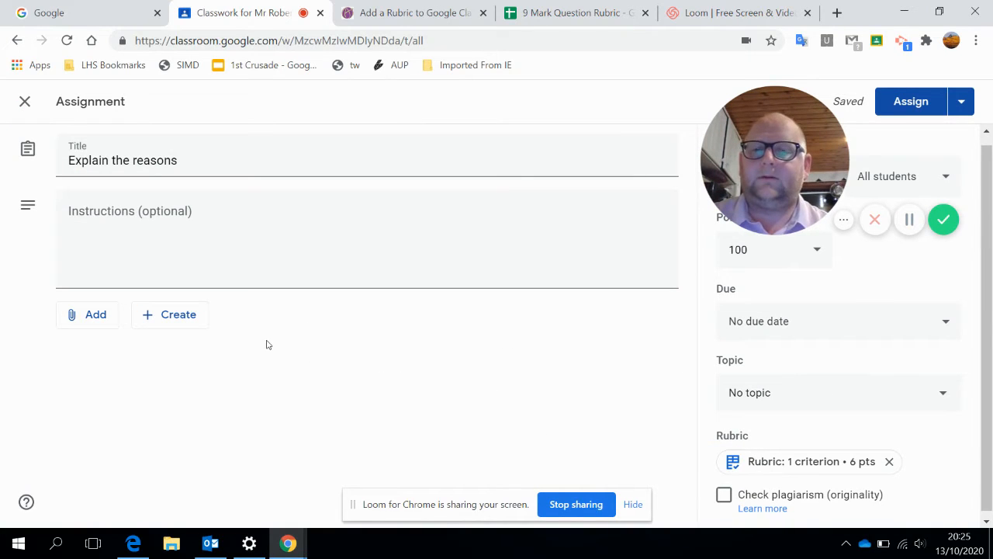
click(921, 103)
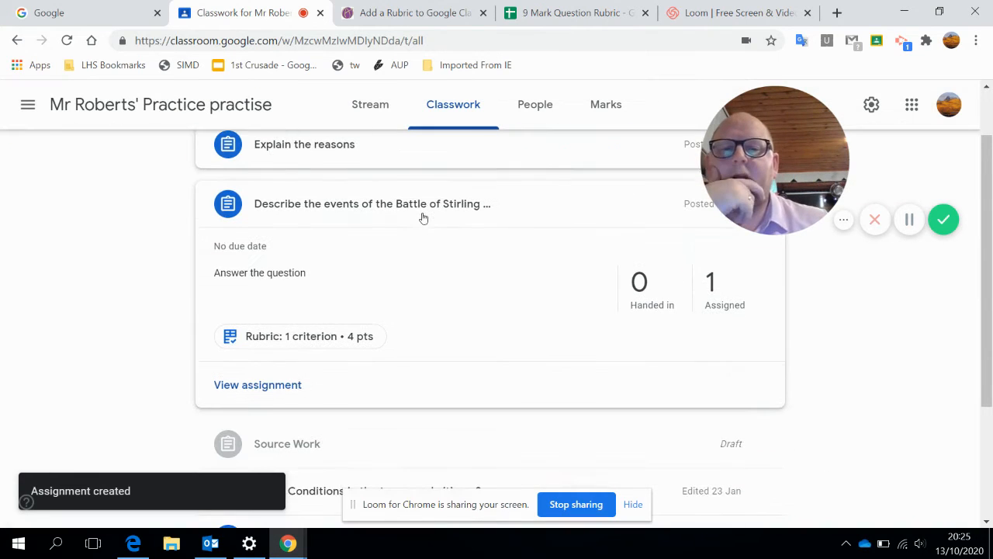
Open the posted "Explain the reasons" assignment's instructions, examine the attached rubric's levels and descriptions, and close the rubric
click(423, 218)
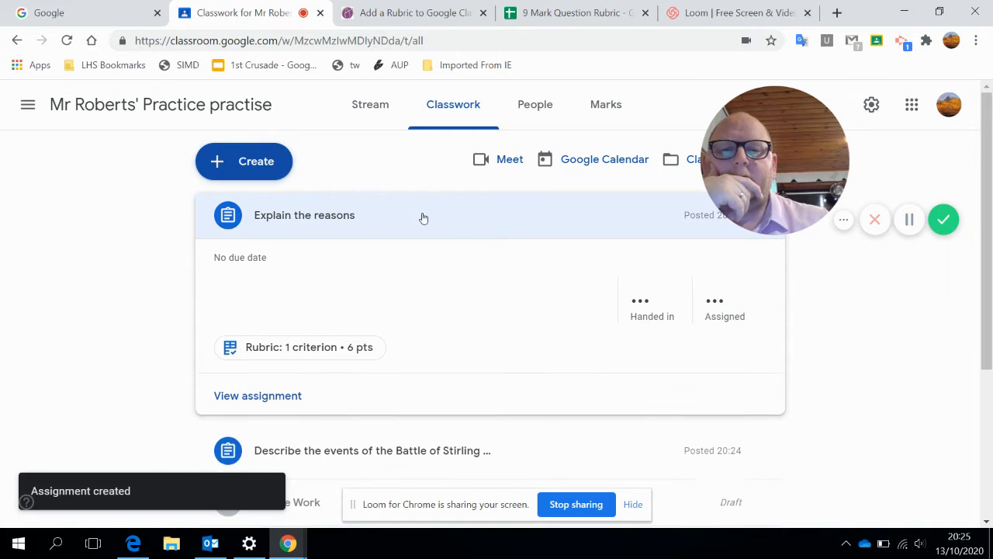
click(394, 113)
click(477, 284)
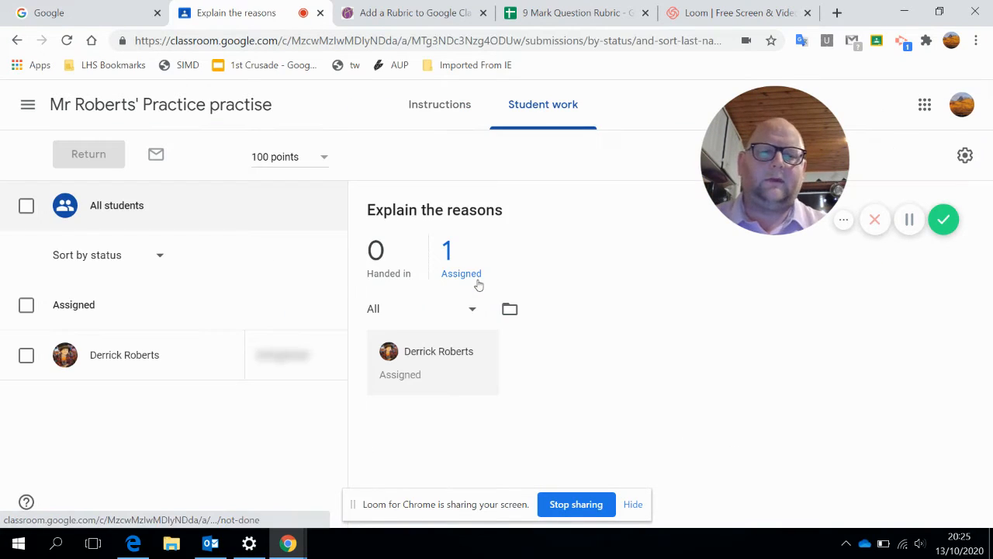
click(463, 122)
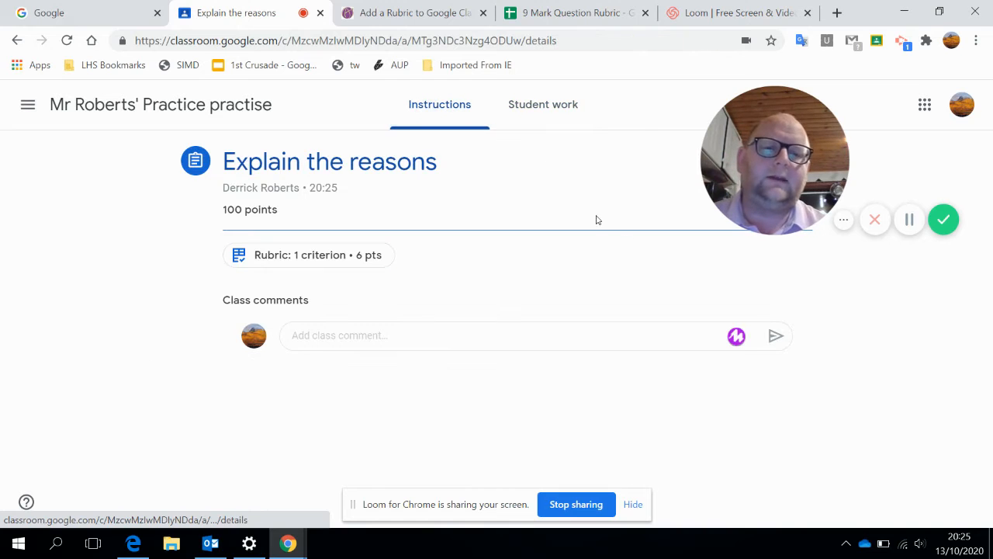
click(314, 258)
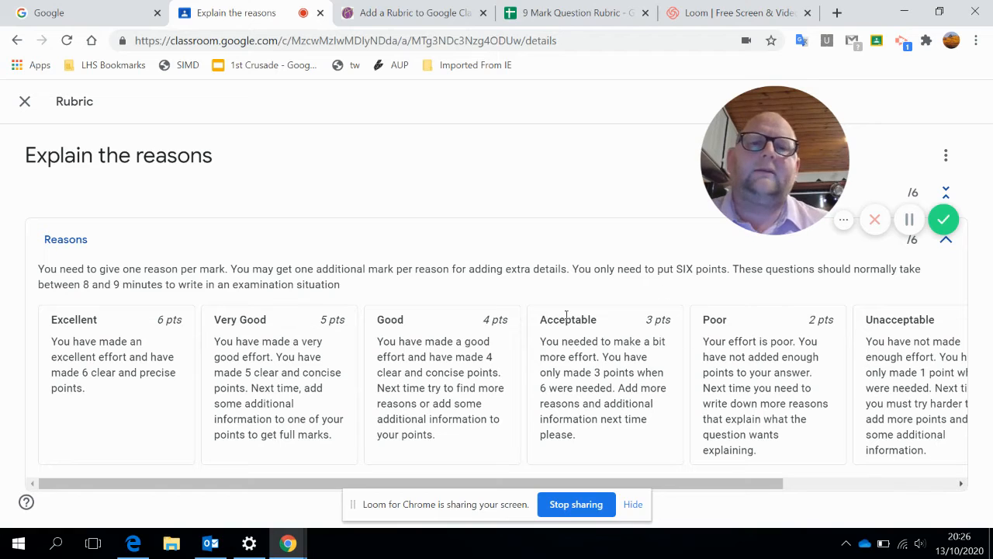
click(24, 102)
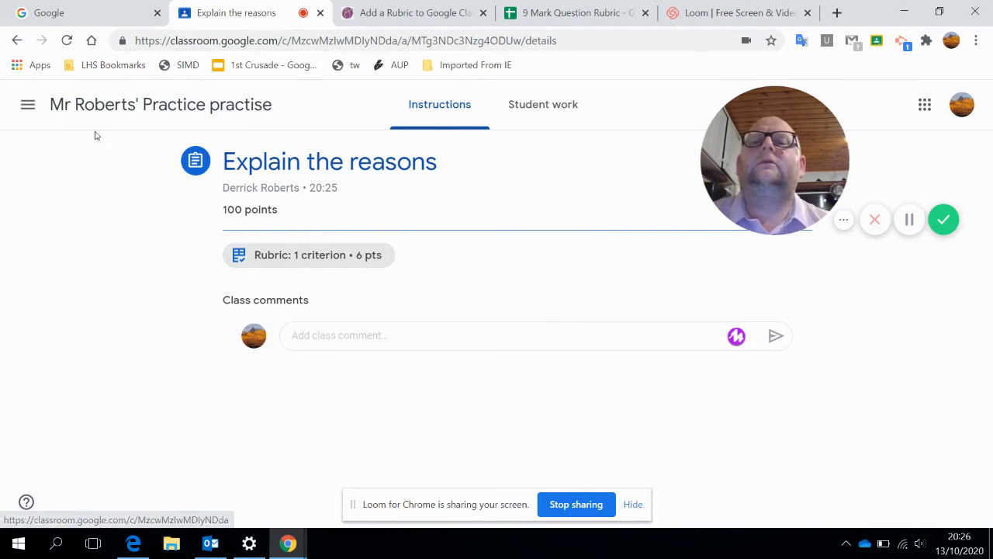
Return to the class's classwork and create a new assignment worth 9 points
click(78, 107)
scroll(319, 203, up, 3)
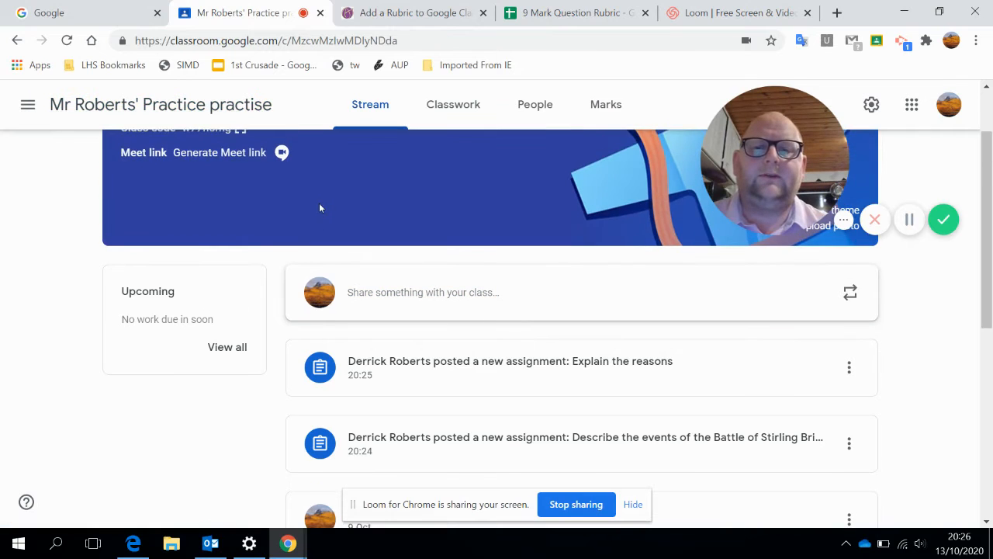
scroll(319, 204, up, 1)
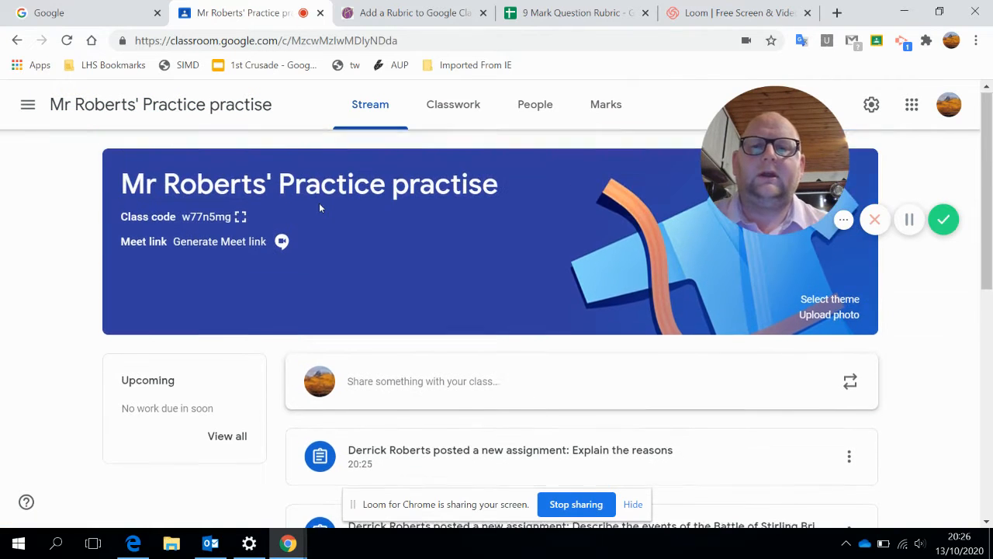
click(455, 106)
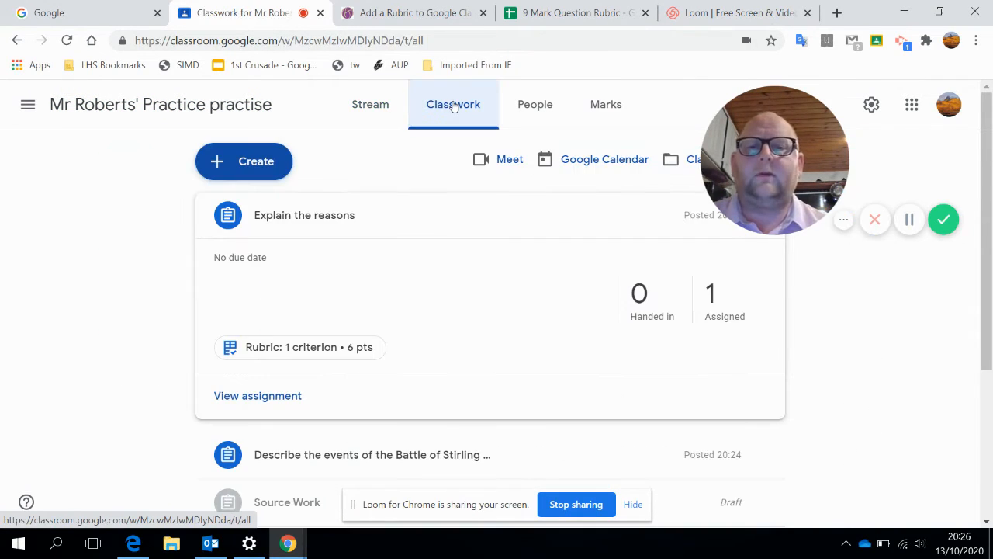
click(257, 167)
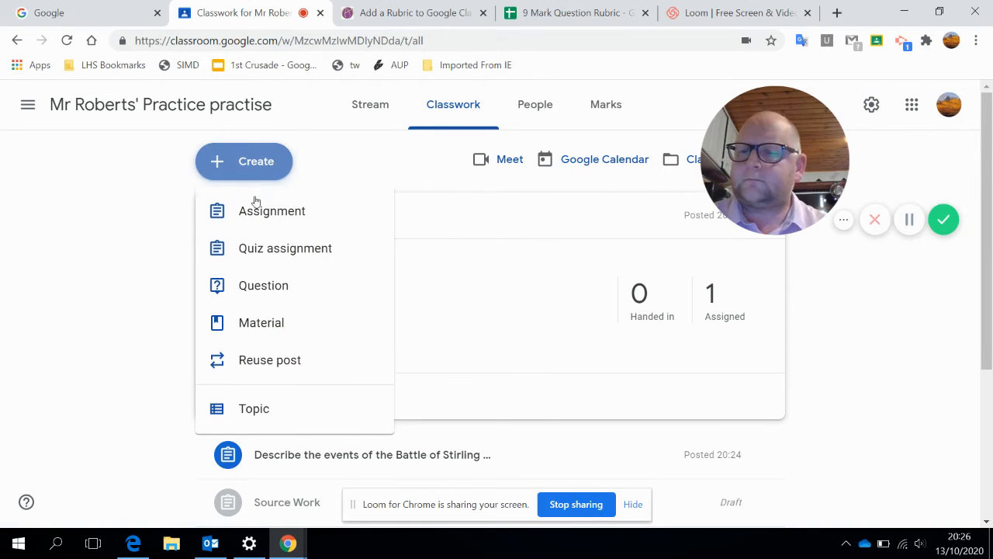
triple_click(251, 188)
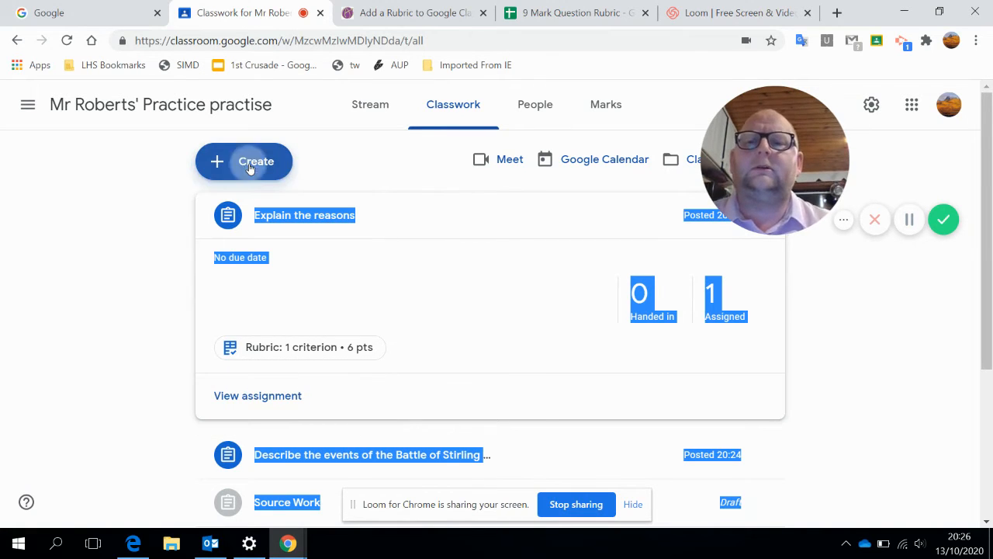
click(244, 162)
click(242, 215)
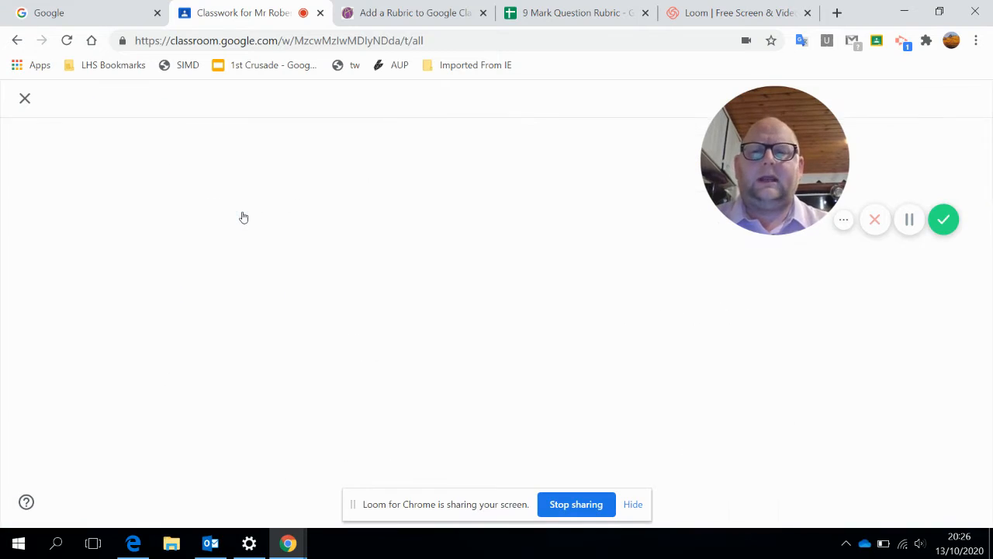
click(743, 260)
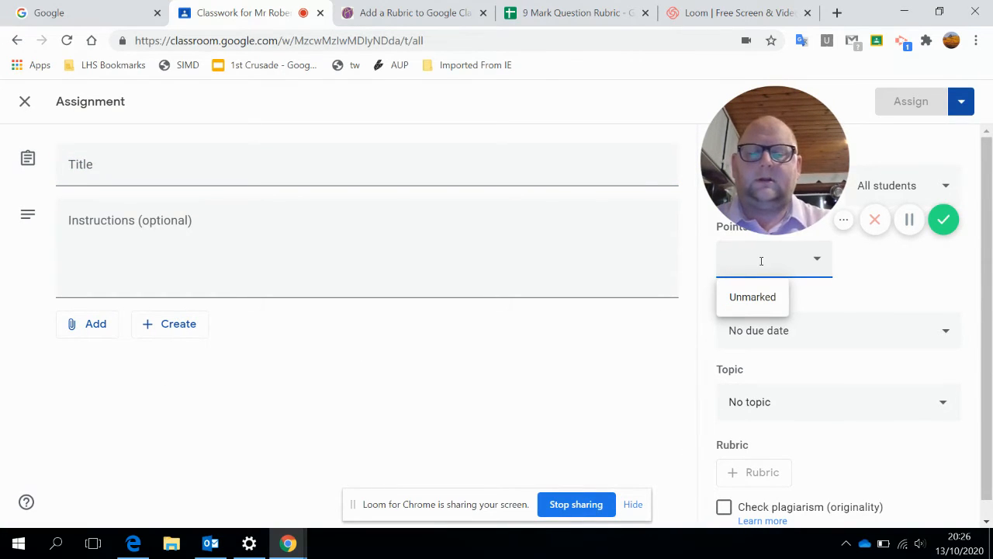
Title the assignment "To what extent was migration the main reason for Population Growth in the UK in the Nineteenth Century?"
click(527, 175)
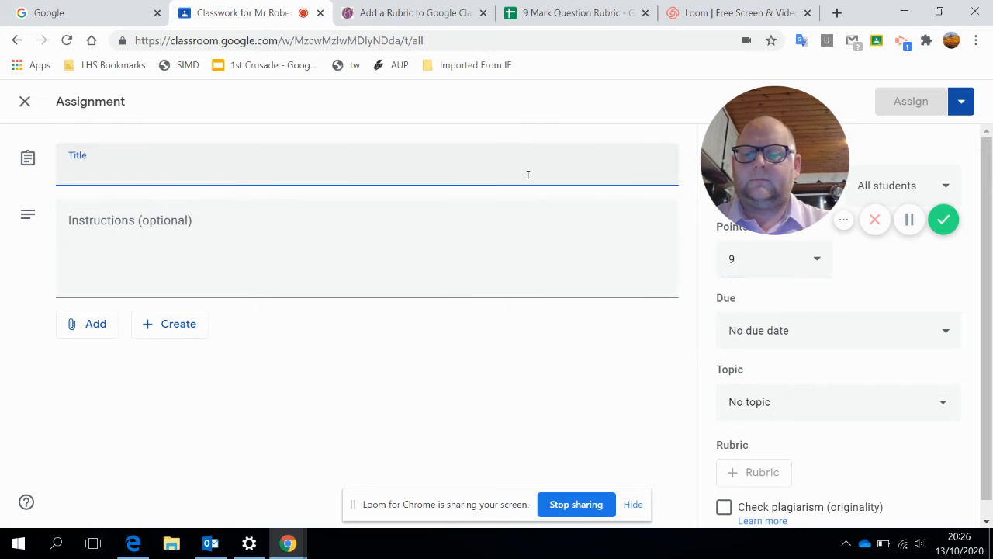
text(To what extent w)
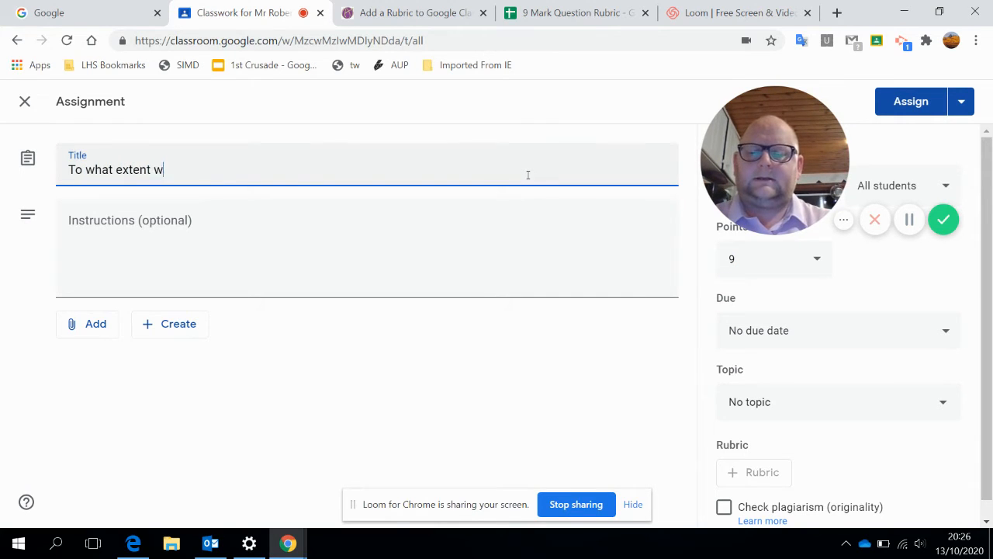
text(as migration)
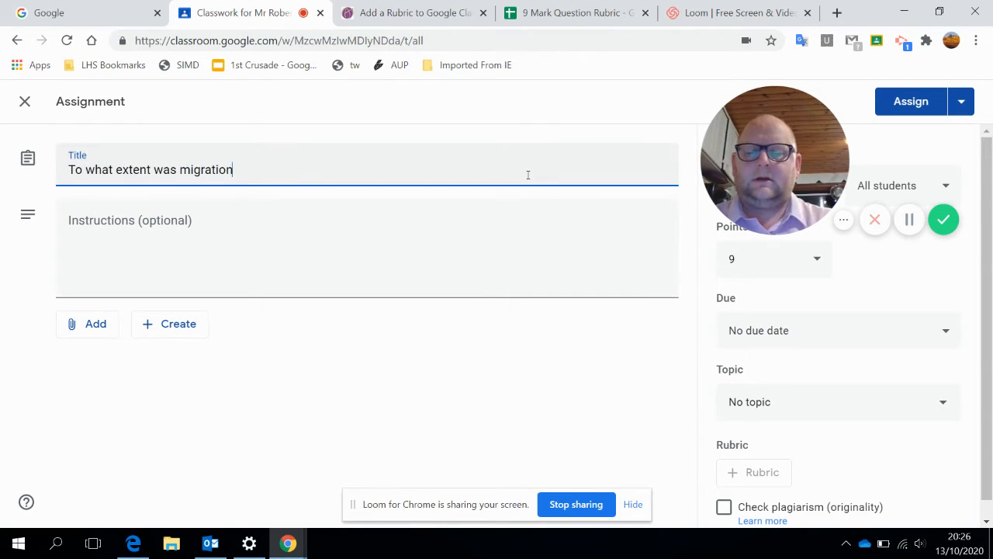
text( the main reason)
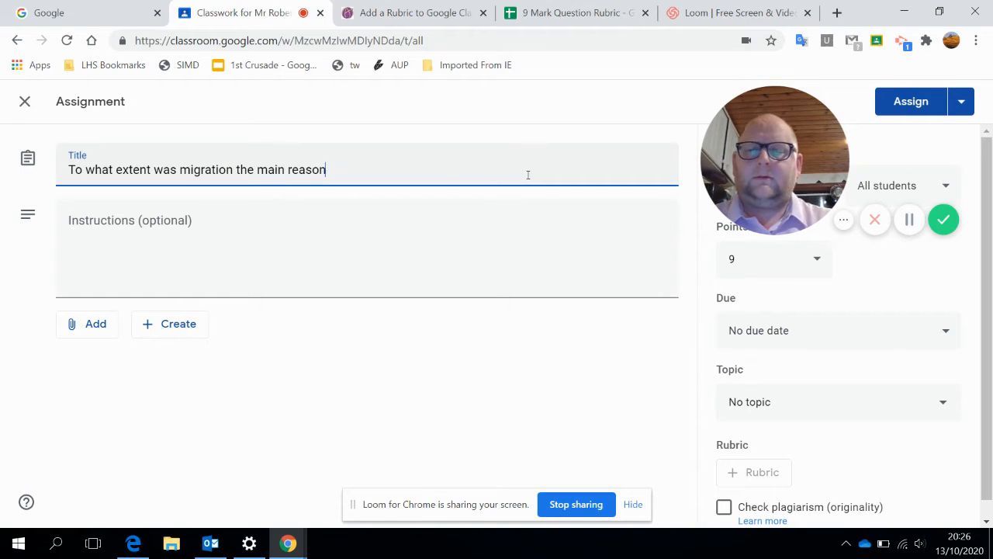
text( for Pop)
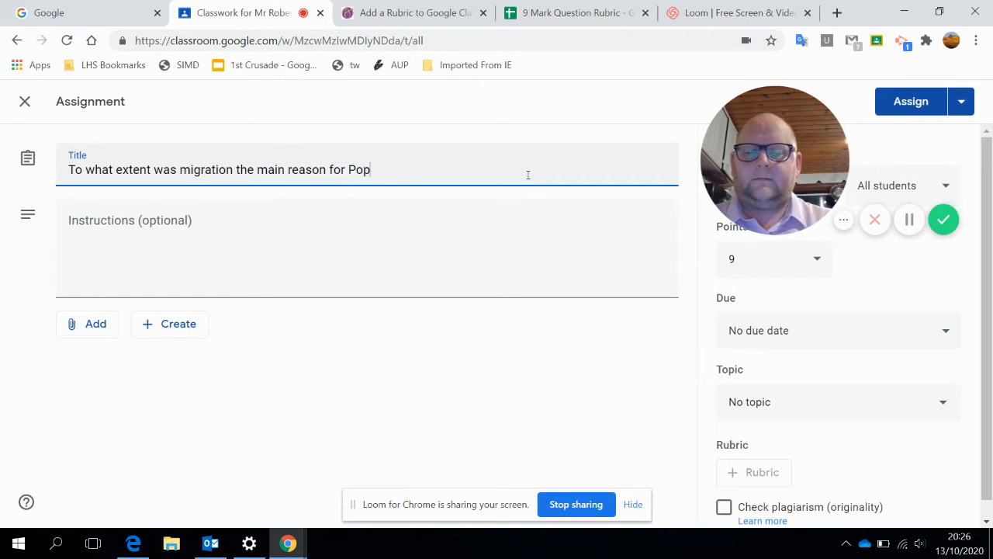
text(ulation Grw)
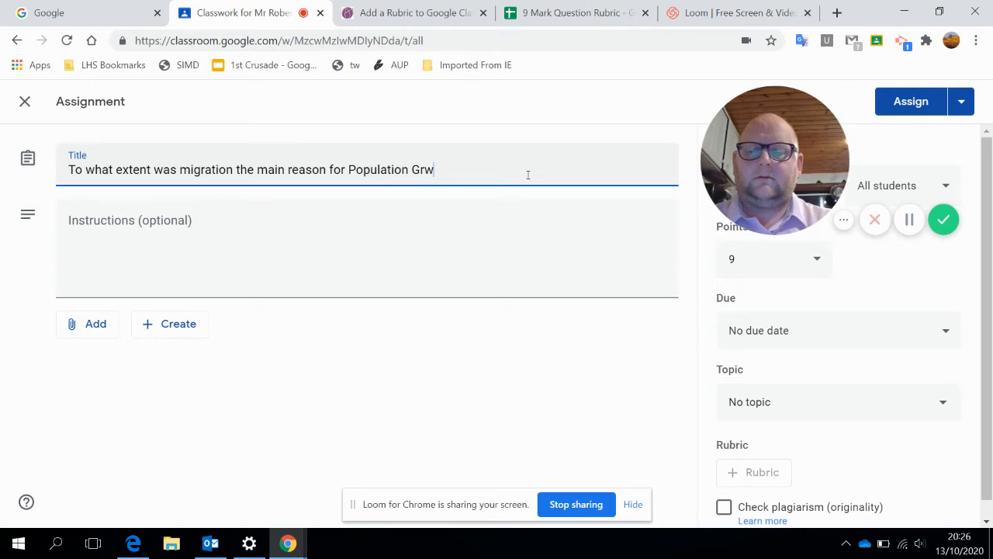
key(BackSpace)
text(owtrh in th)
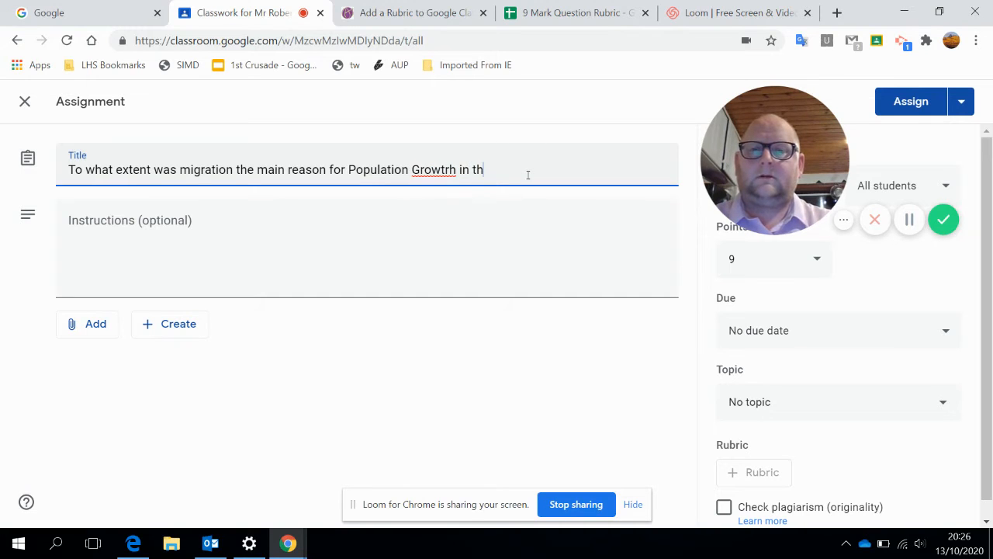
key(BackSpace)
key(BackSpace)
key(BackSpace)
key(BackSpace)
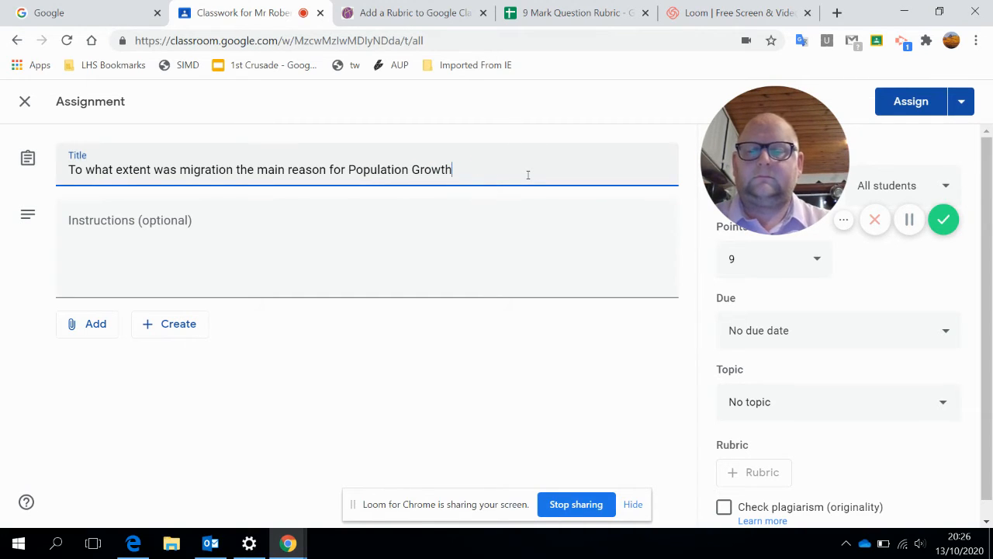
text(h in the UK in)
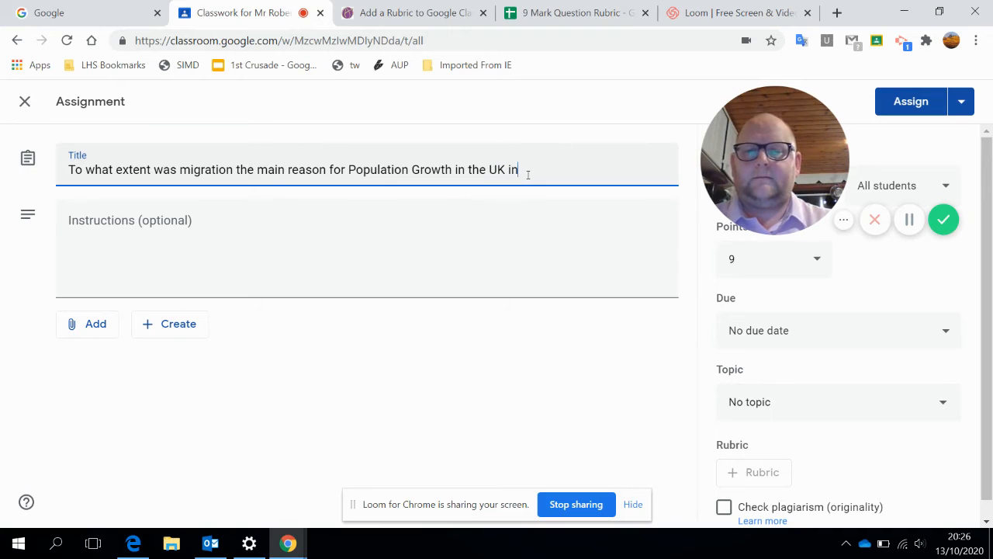
text( the Nineteenth)
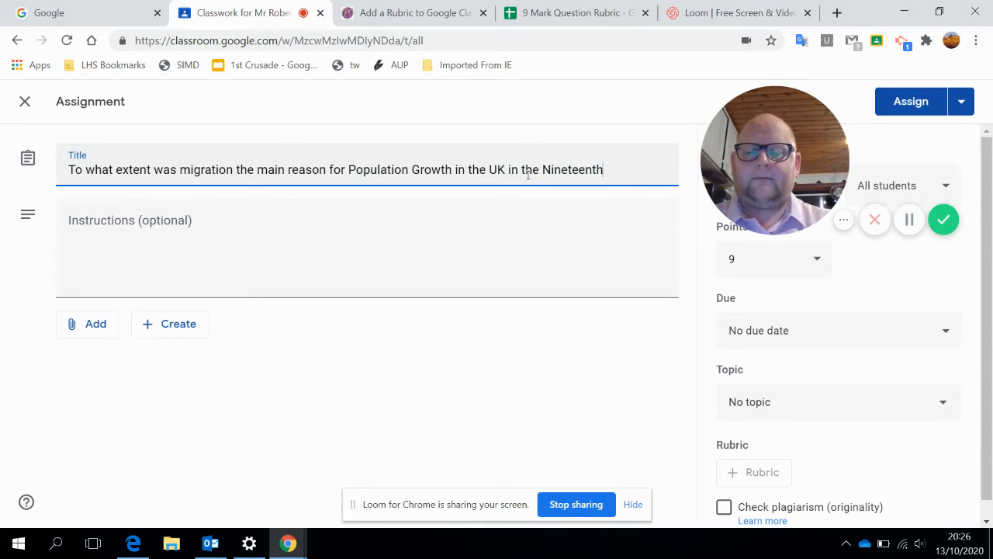
text( Century?)
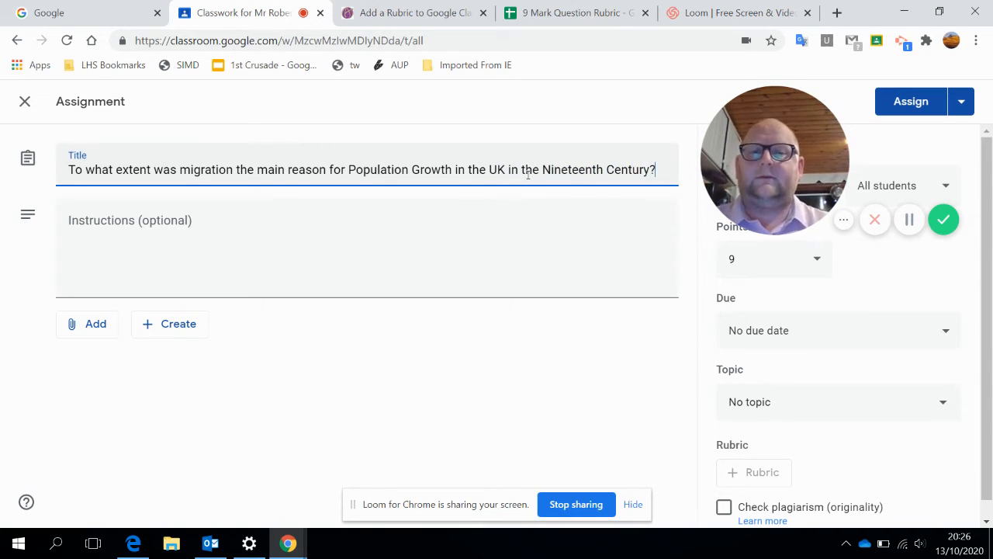
click(492, 289)
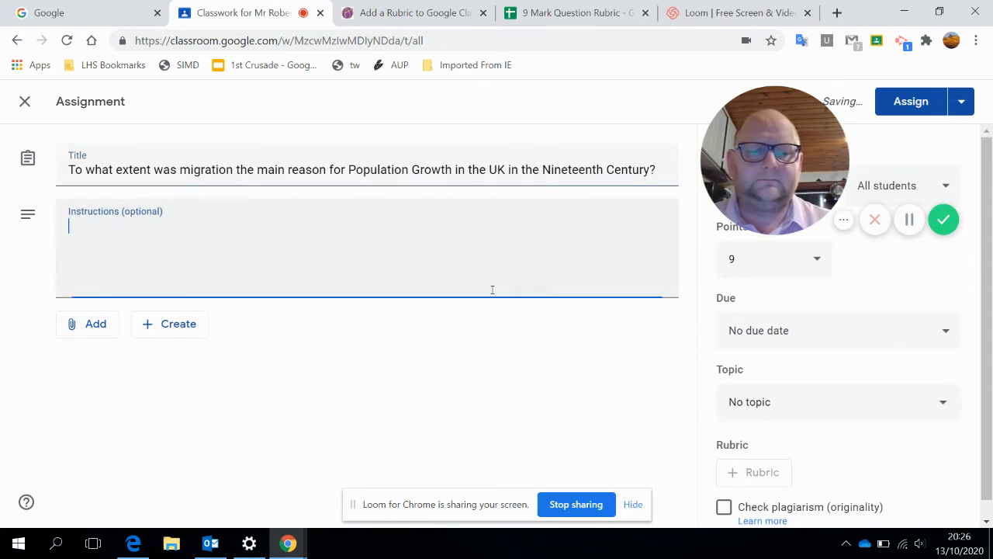
Bring up the assignment's rubric options, switch to the 9 Mark Question Rubric spreadsheet, and examine its criteria, points and level descriptions
click(772, 475)
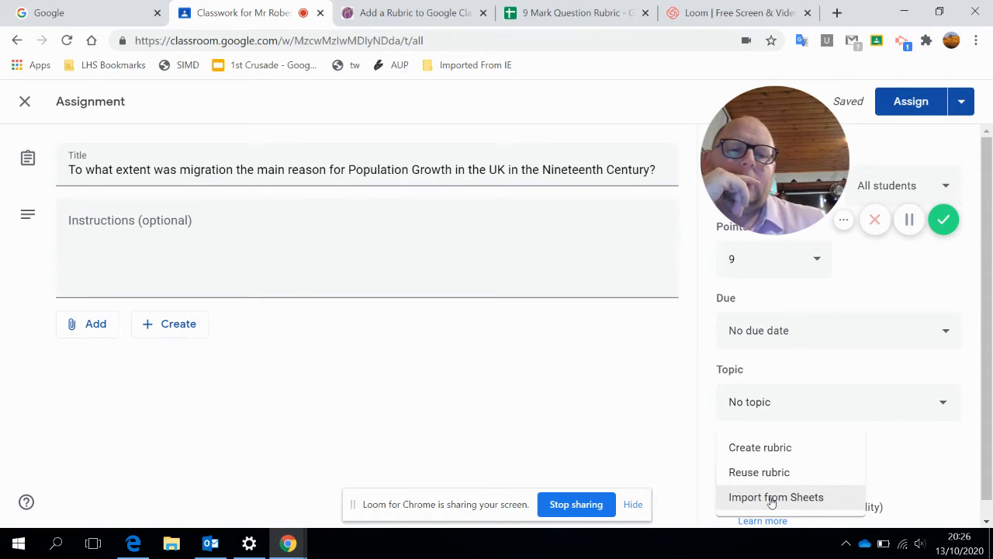
click(562, 16)
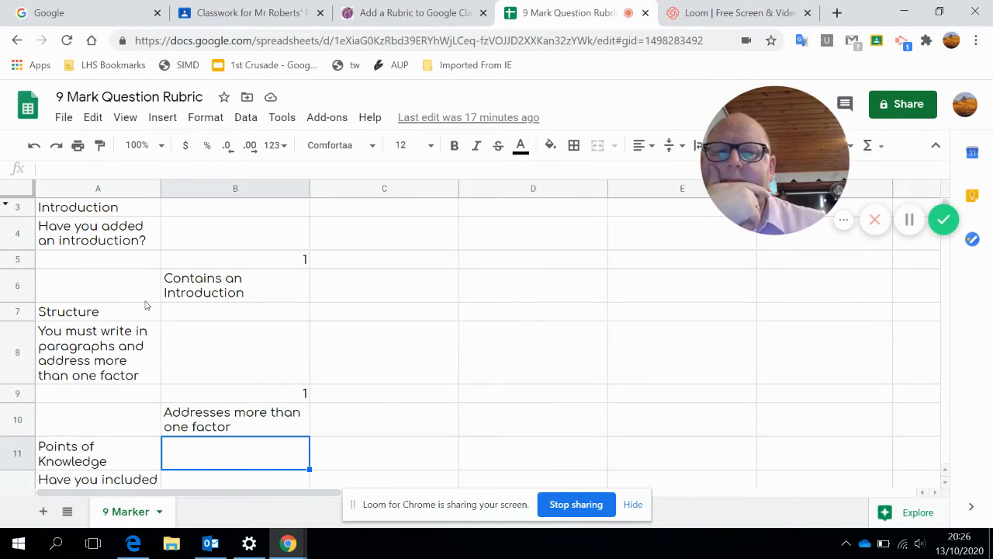
scroll(67, 289, down, 3)
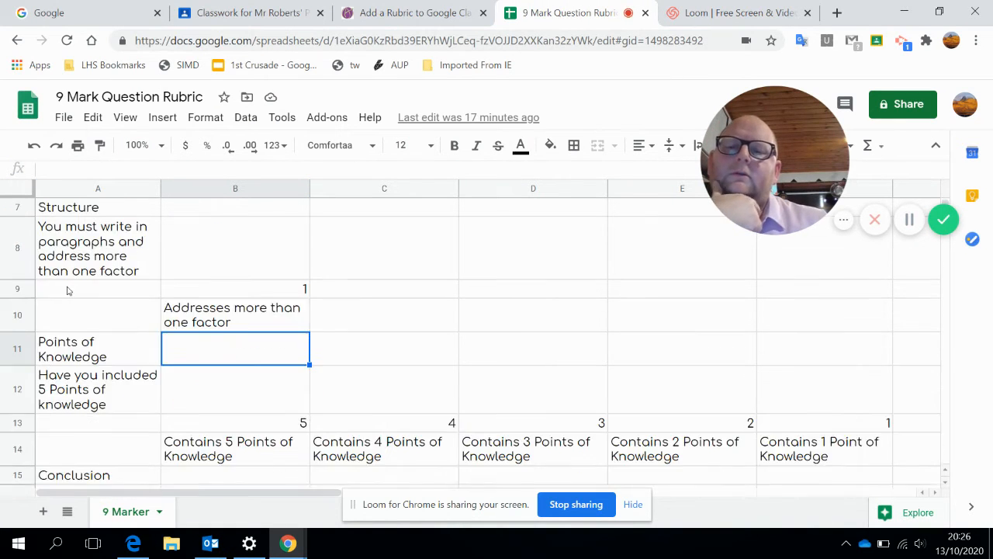
scroll(67, 289, down, 5)
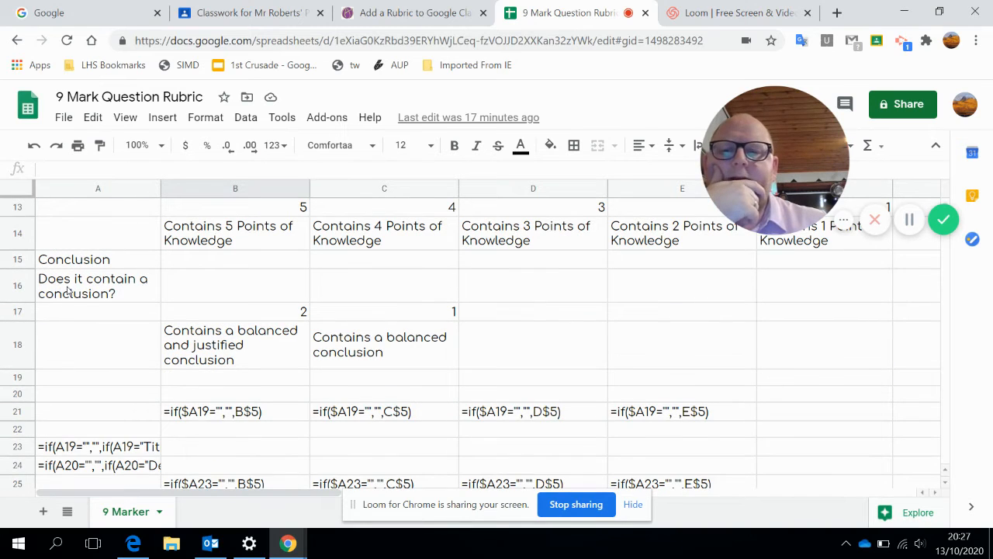
scroll(68, 291, up, 3)
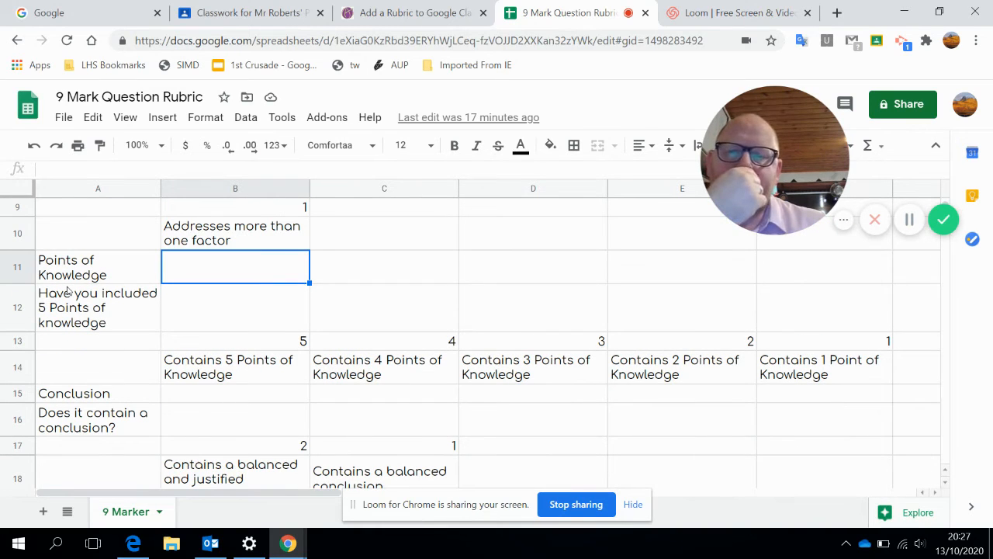
scroll(68, 291, up, 3)
scroll(68, 292, up, 1)
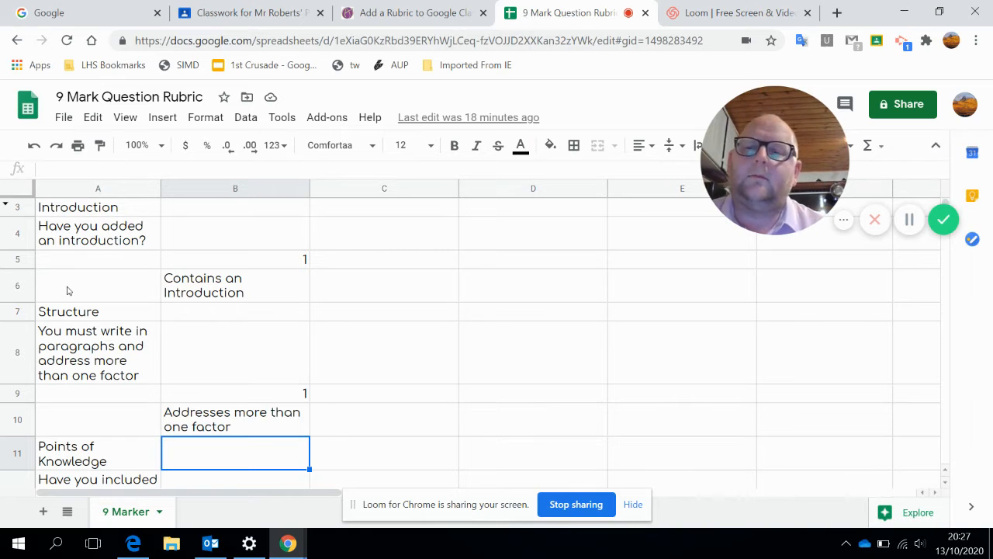
scroll(160, 268, down, 6)
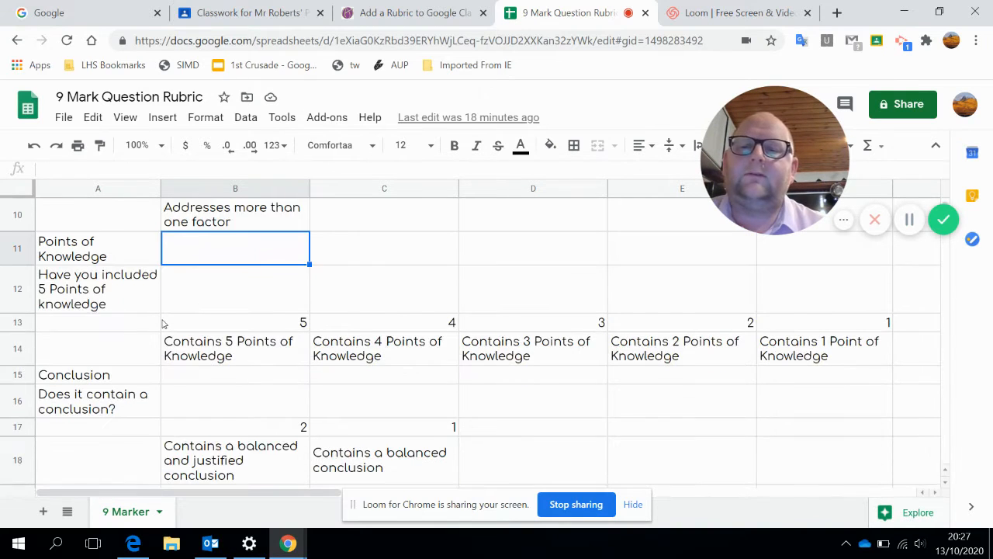
scroll(163, 325, up, 5)
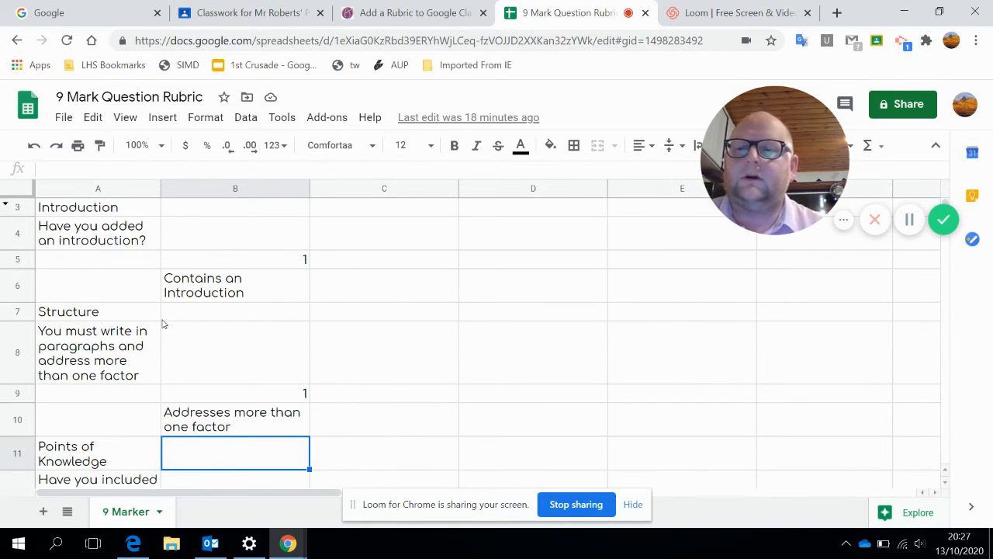
scroll(163, 324, down, 4)
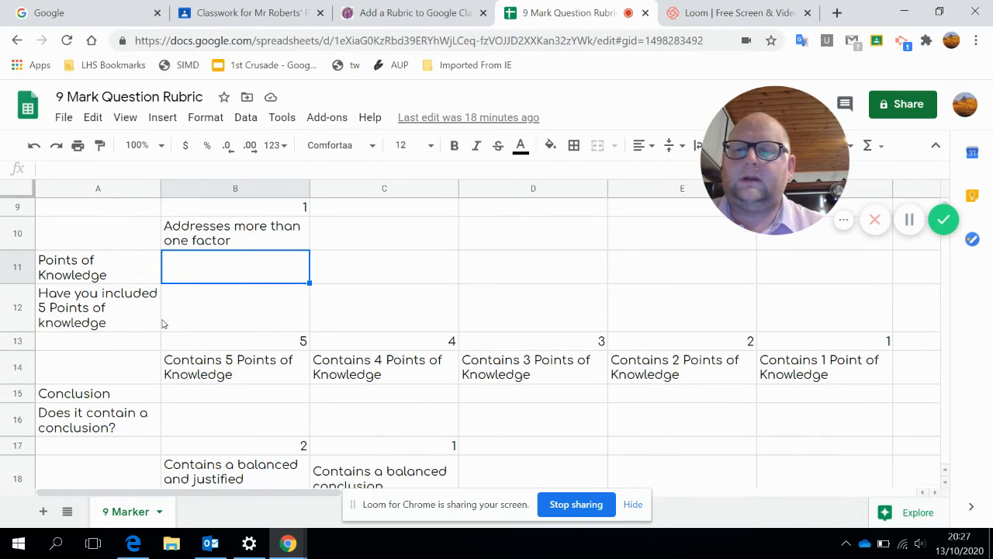
scroll(163, 324, down, 3)
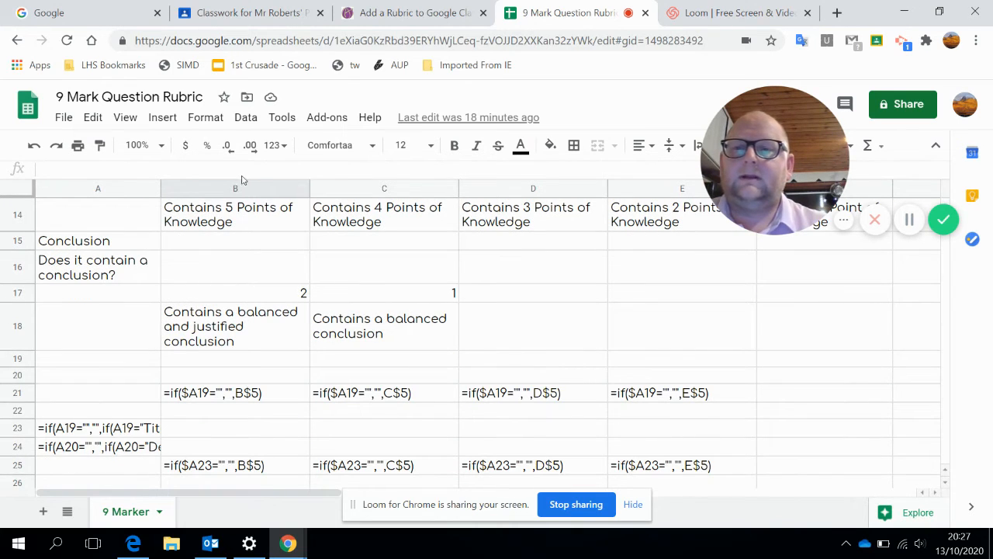
Turn off the display of formulae in the 9 Mark Question Rubric spreadsheet and check the rows around the Conclusion criterion
click(125, 117)
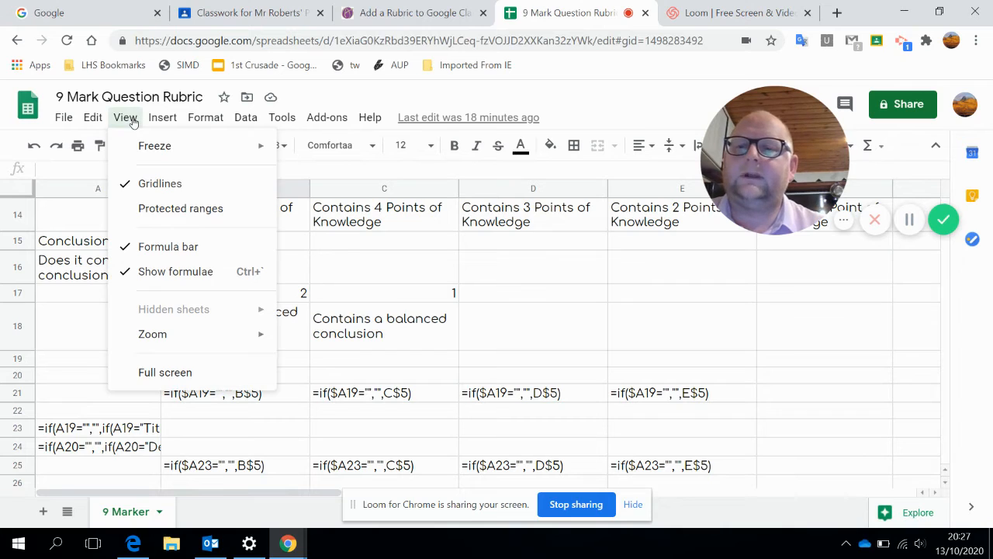
click(181, 285)
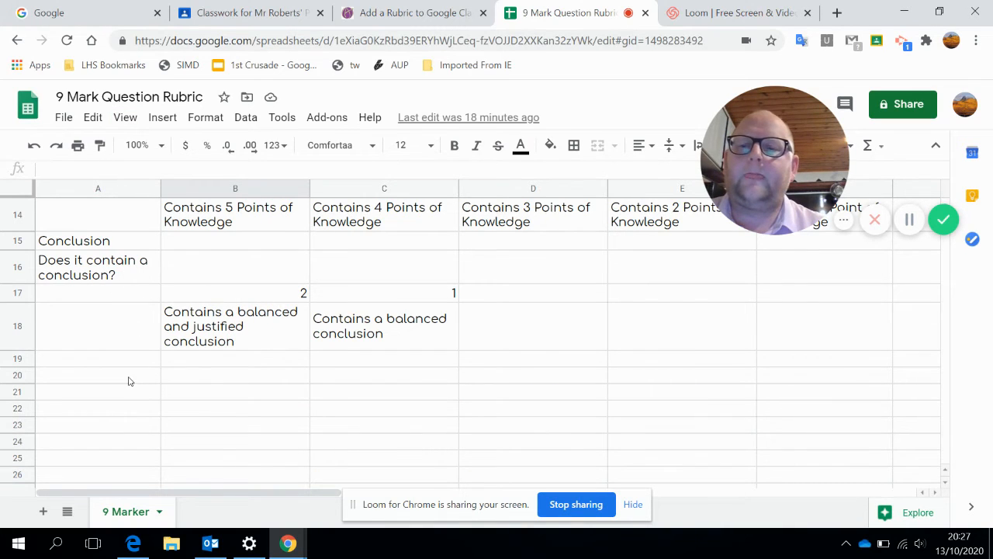
scroll(142, 340, up, 1)
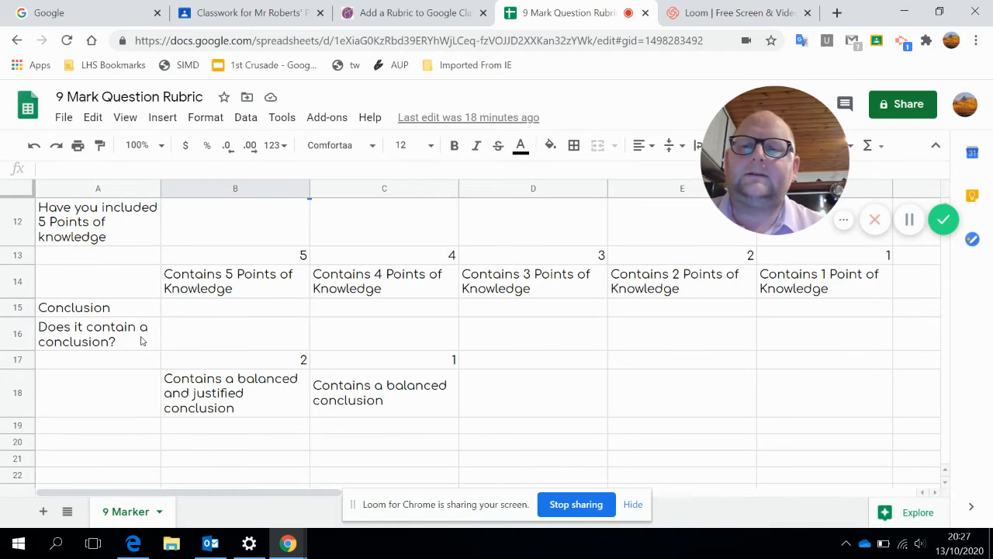
scroll(142, 341, down, 2)
scroll(141, 340, up, 4)
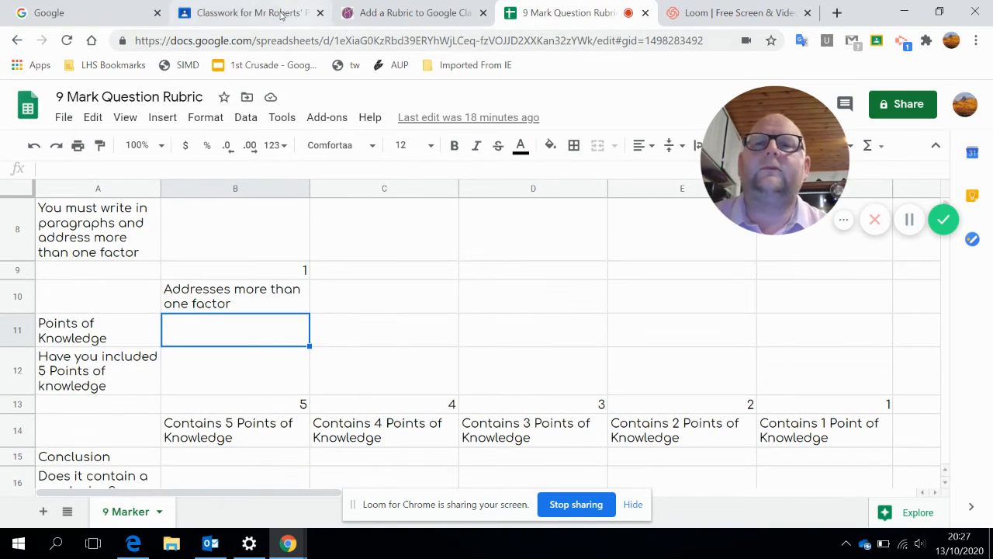
Return to the Classroom assignment, import the rubric from the 9 Mark Question Rubric spreadsheet, and turn on scoring for it
click(249, 12)
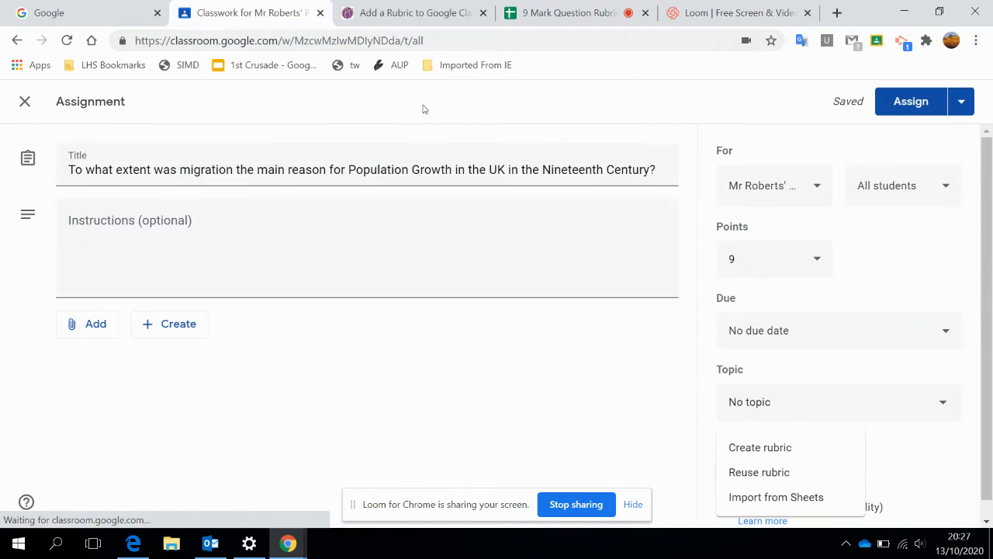
click(798, 496)
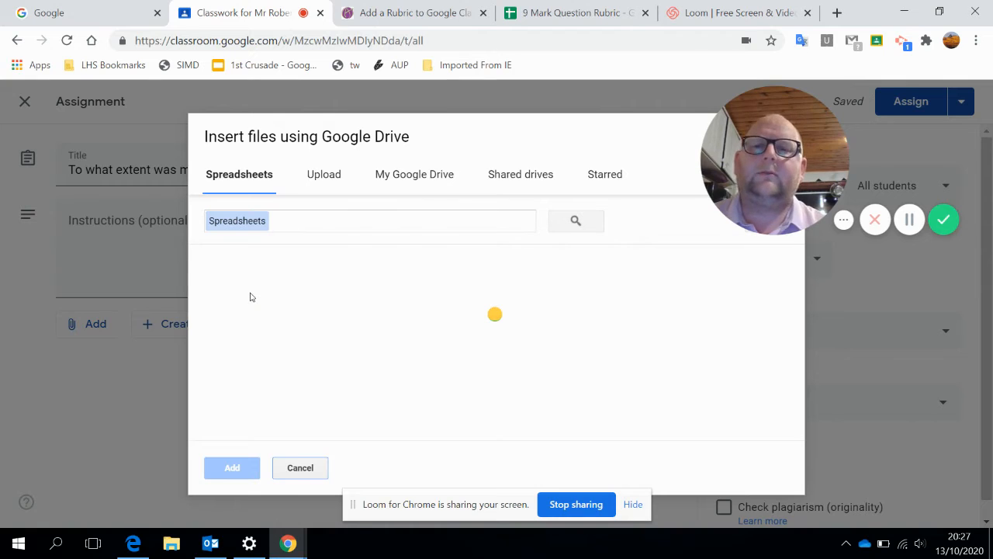
double_click(287, 349)
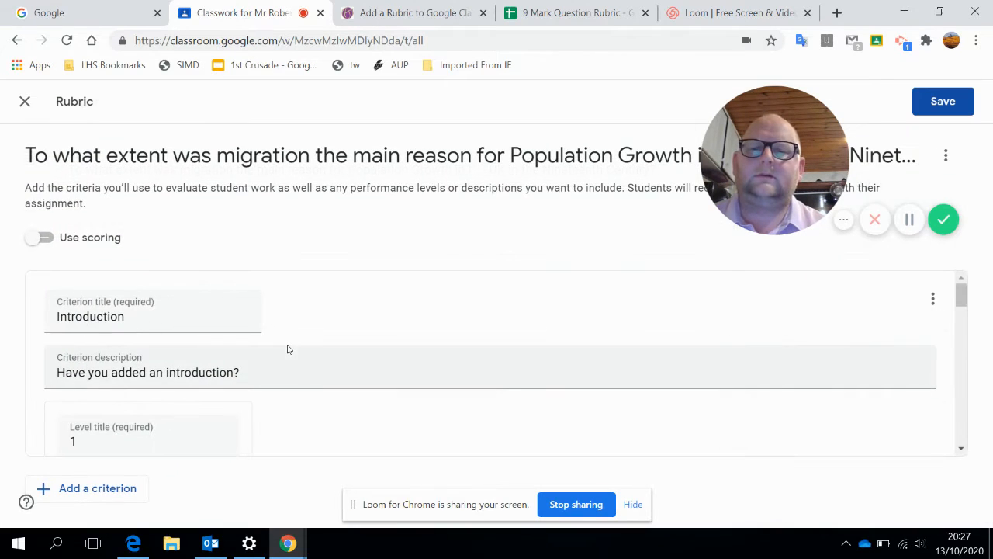
click(42, 240)
Check the imported rubric's criteria, save it to the migration assignment, and assign the work to the class
scroll(416, 347, down, 2)
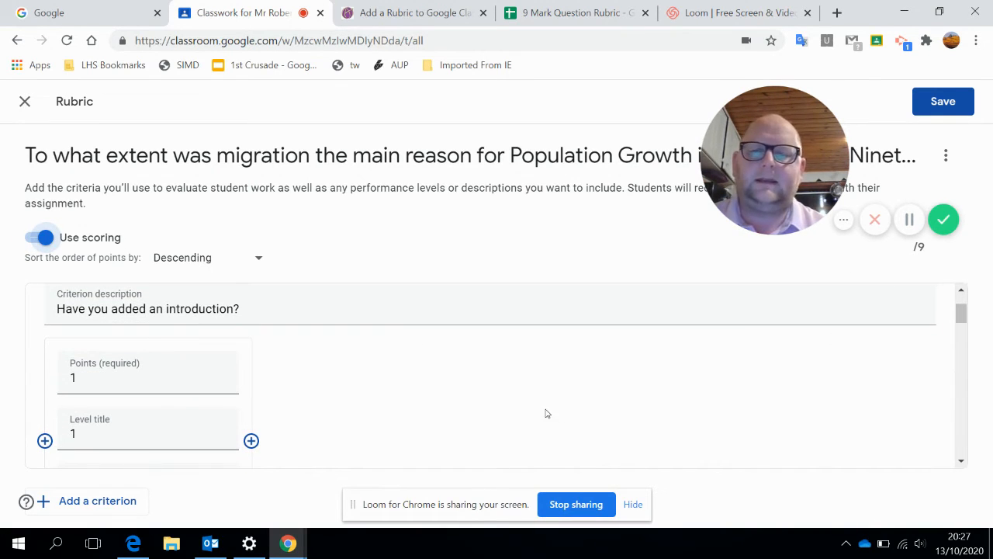
scroll(545, 413, down, 10)
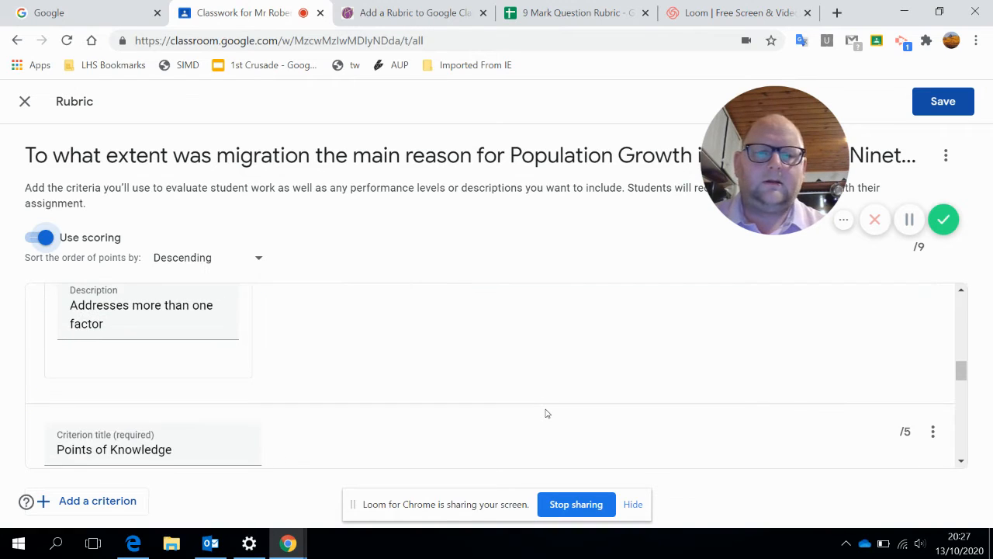
scroll(545, 414, down, 10)
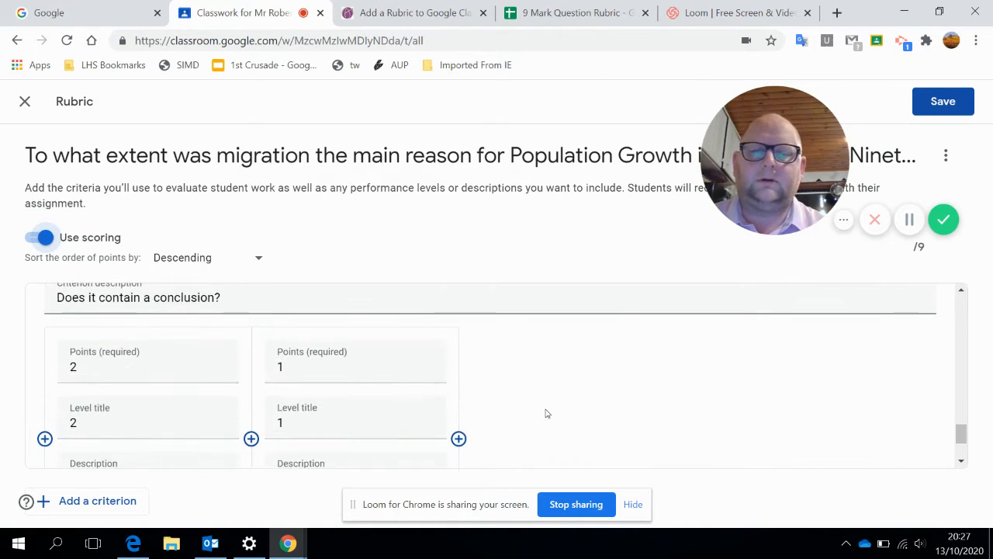
scroll(545, 414, up, 15)
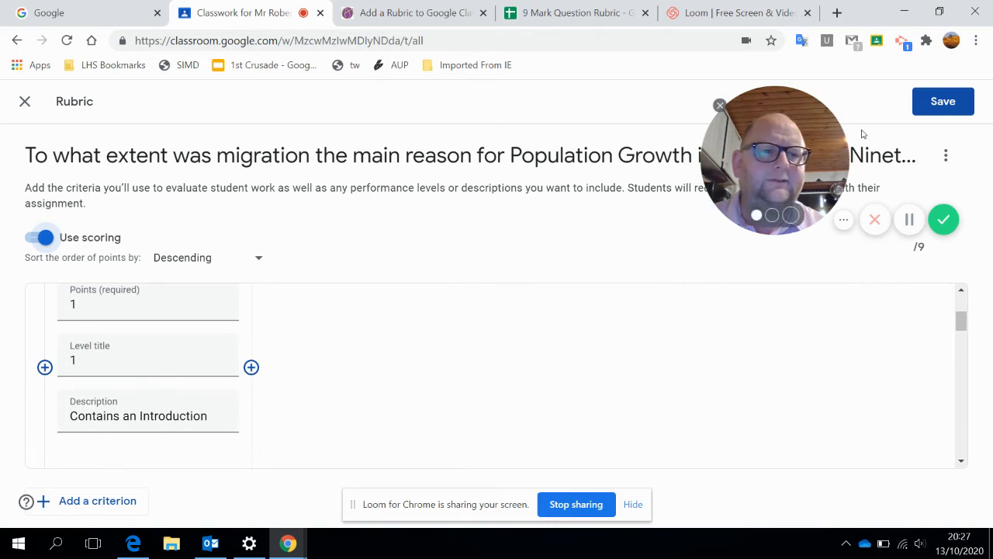
click(943, 100)
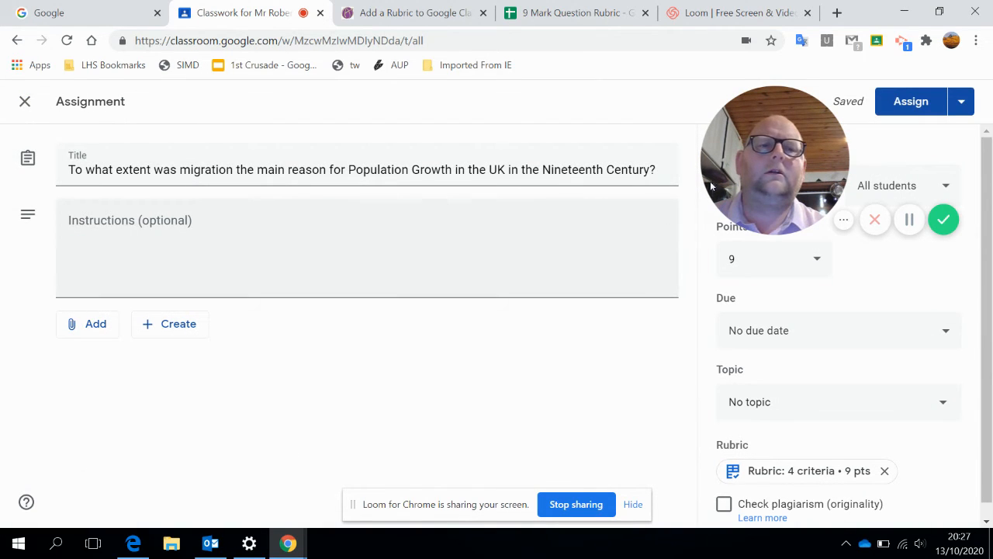
click(920, 101)
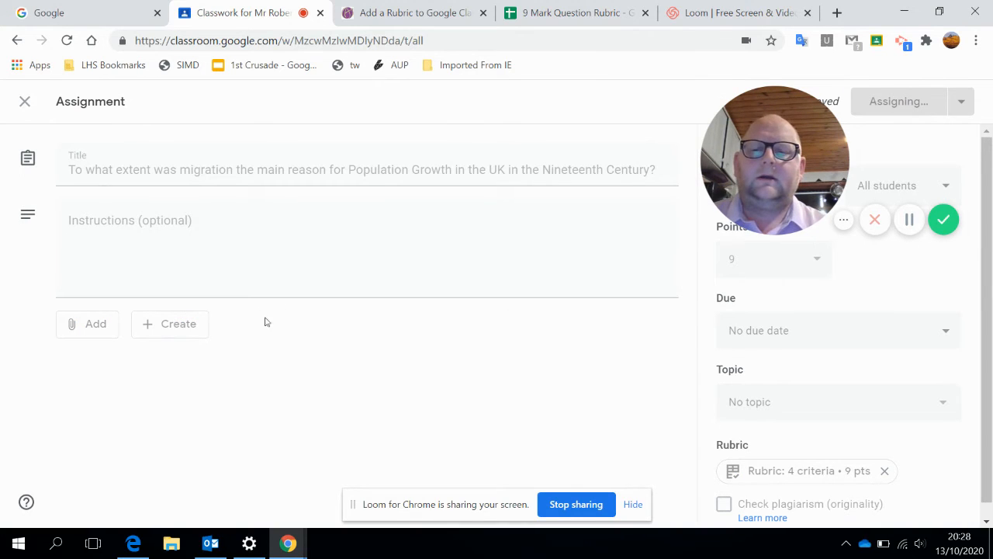
Switch to the student's Classroom in Edge, reload the classwork, and examine the rubric attached to the migration assignment
click(134, 547)
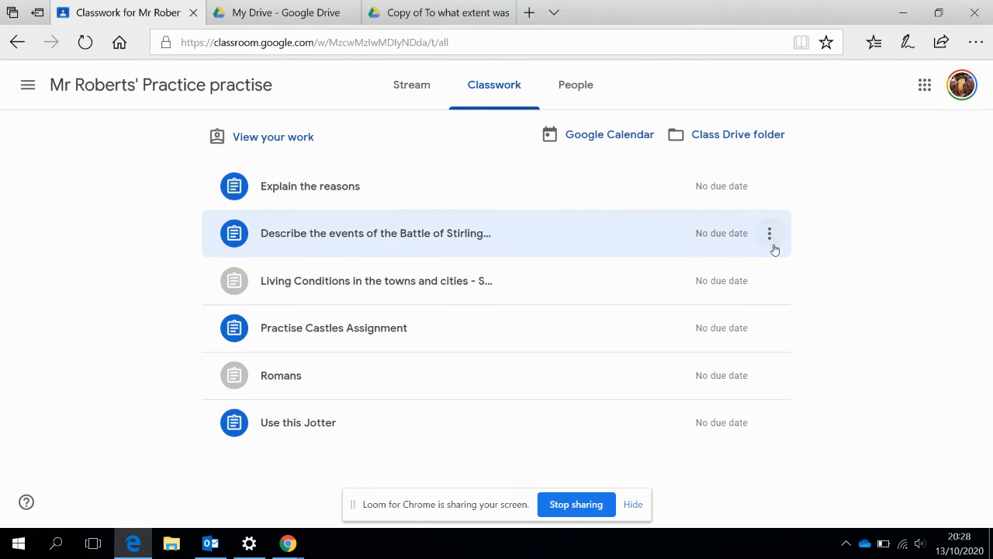
click(84, 42)
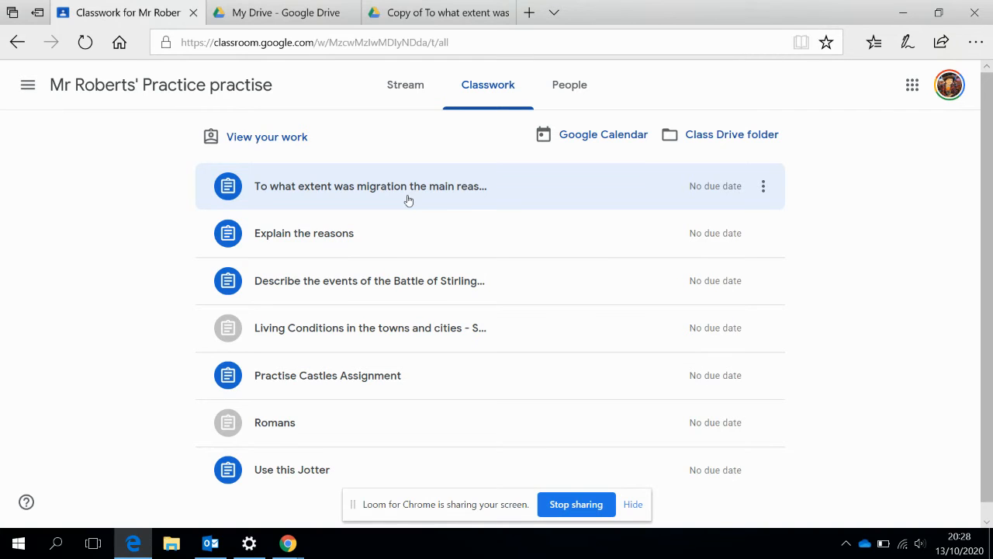
click(409, 200)
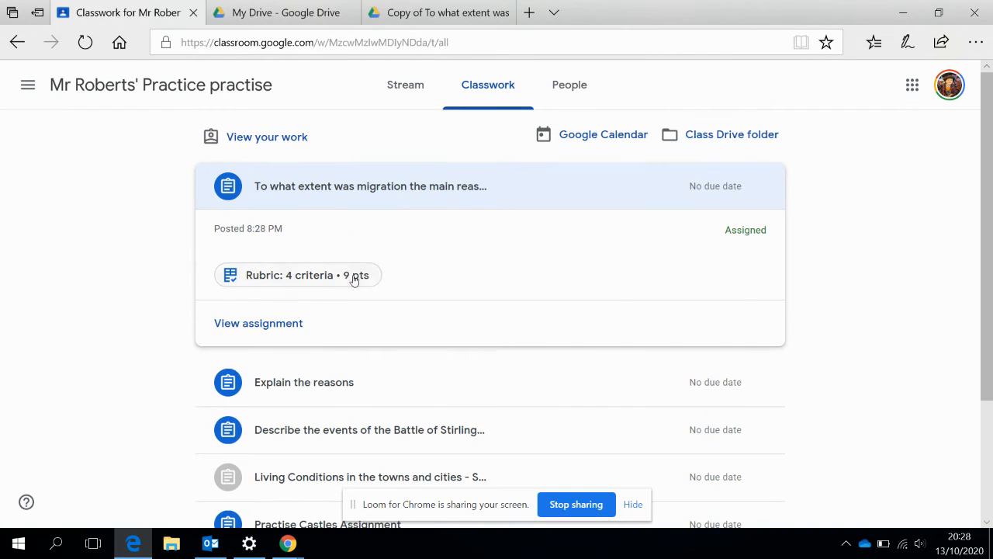
click(337, 279)
scroll(464, 337, down, 6)
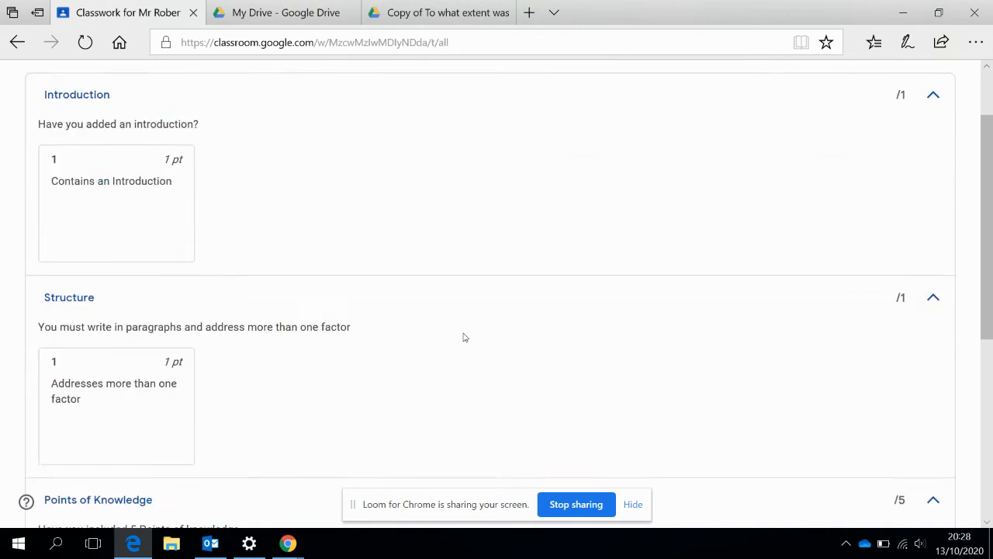
scroll(464, 337, up, 7)
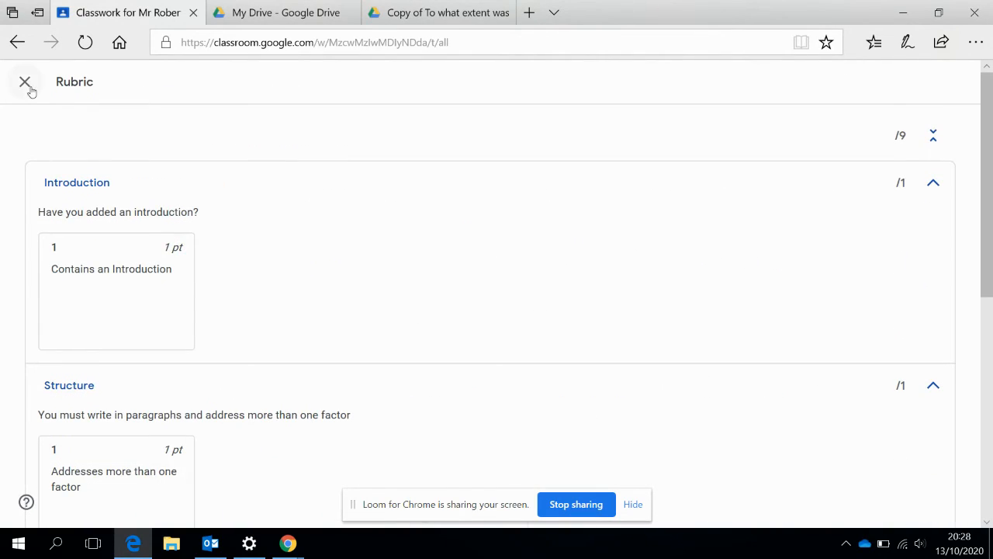
click(24, 82)
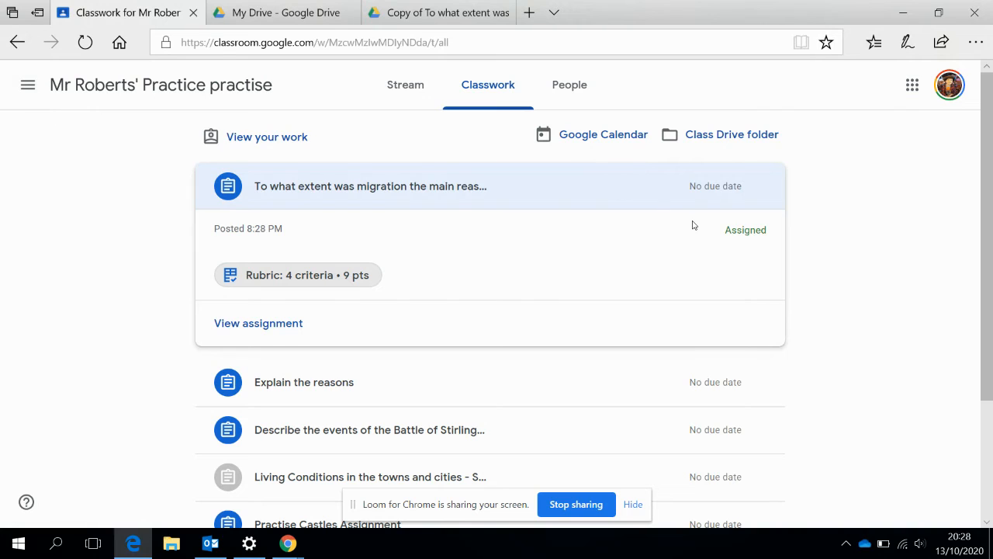
Open the migration assignment as the student, attach the copied essay document from Google Drive, and turn in the work
click(300, 325)
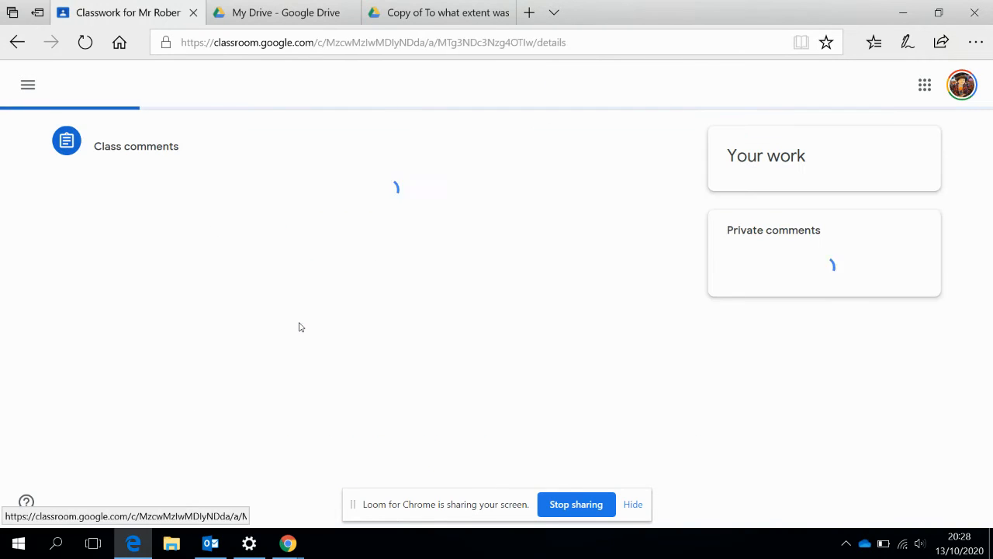
click(812, 189)
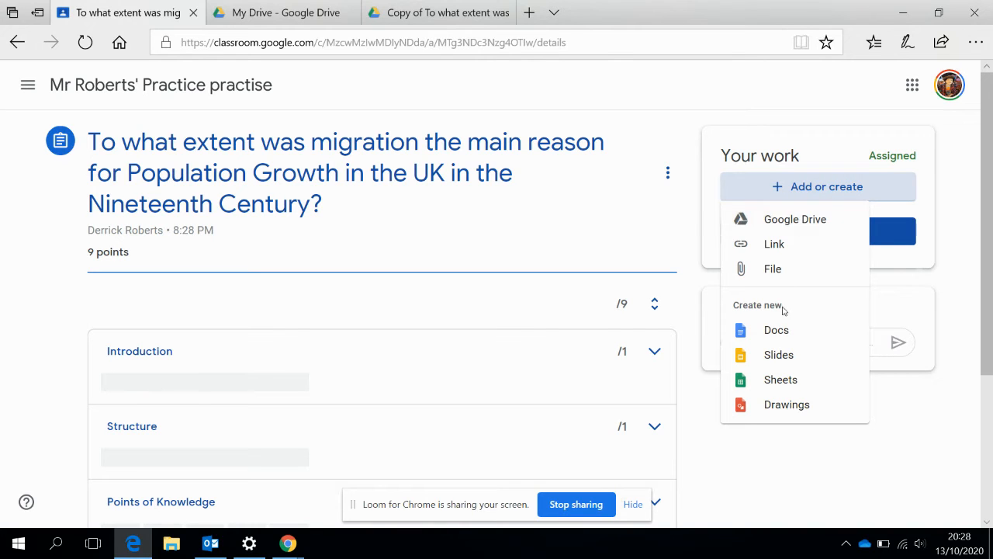
click(778, 230)
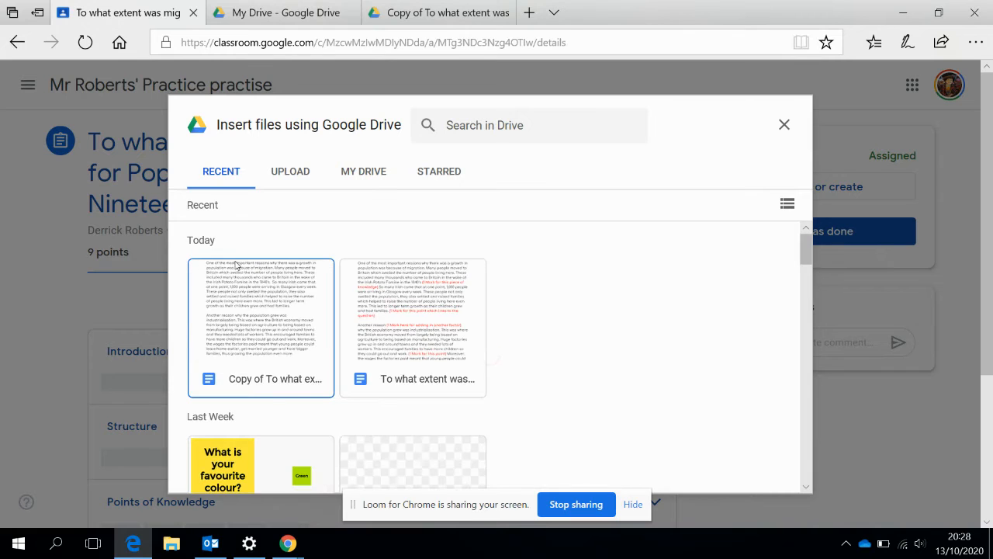
double_click(233, 287)
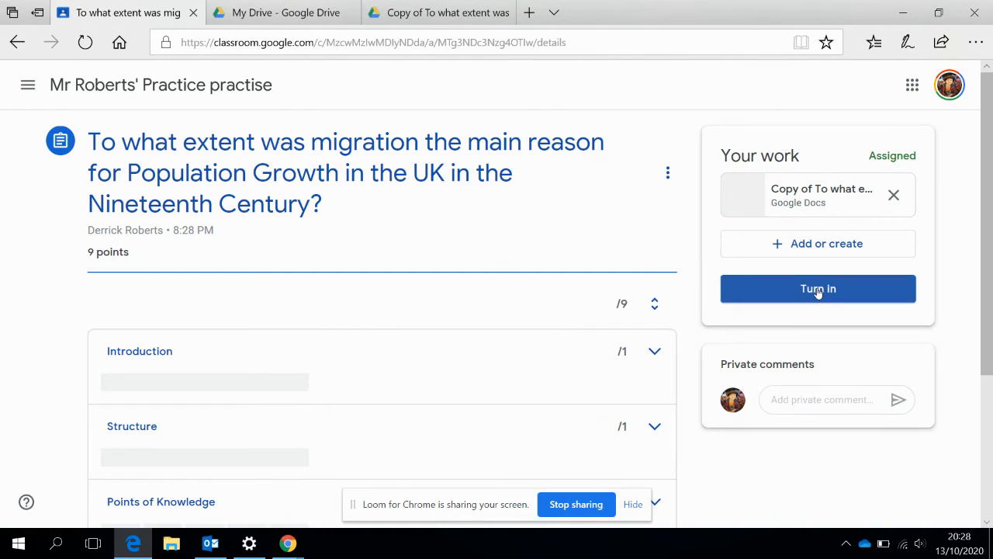
click(818, 289)
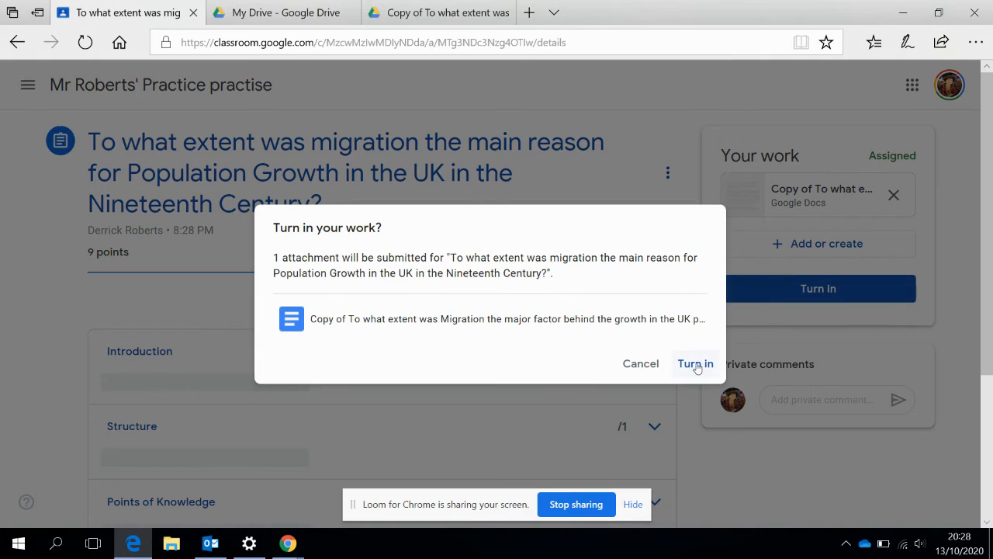
click(696, 364)
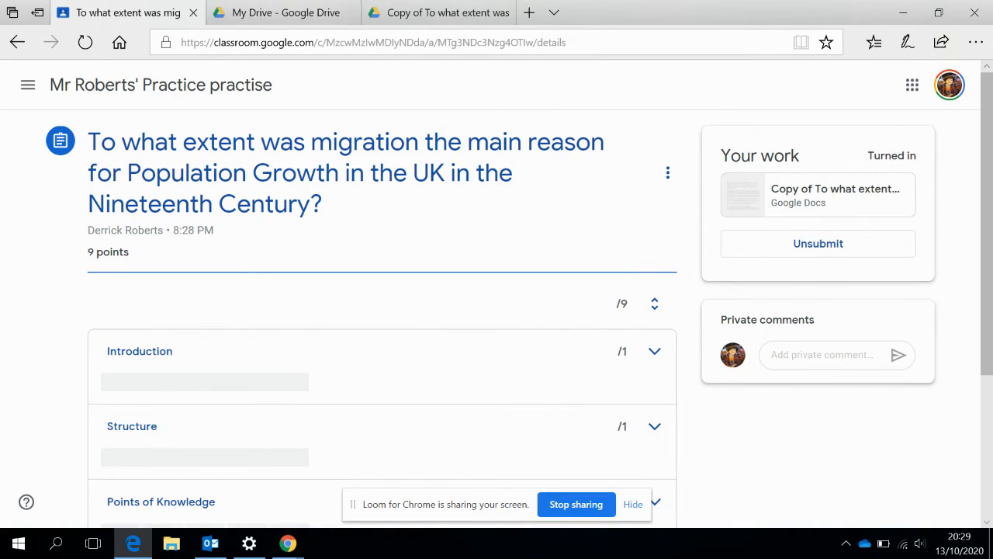
Return to the teacher's Classroom in Chrome and open the student's handed-in essay for the migration assignment
mouse_move(291, 547)
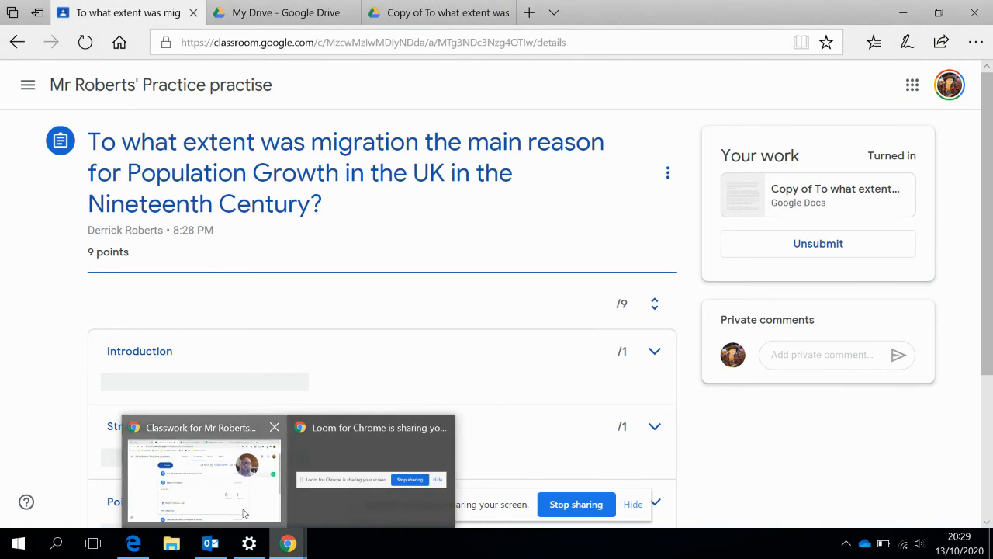
click(203, 474)
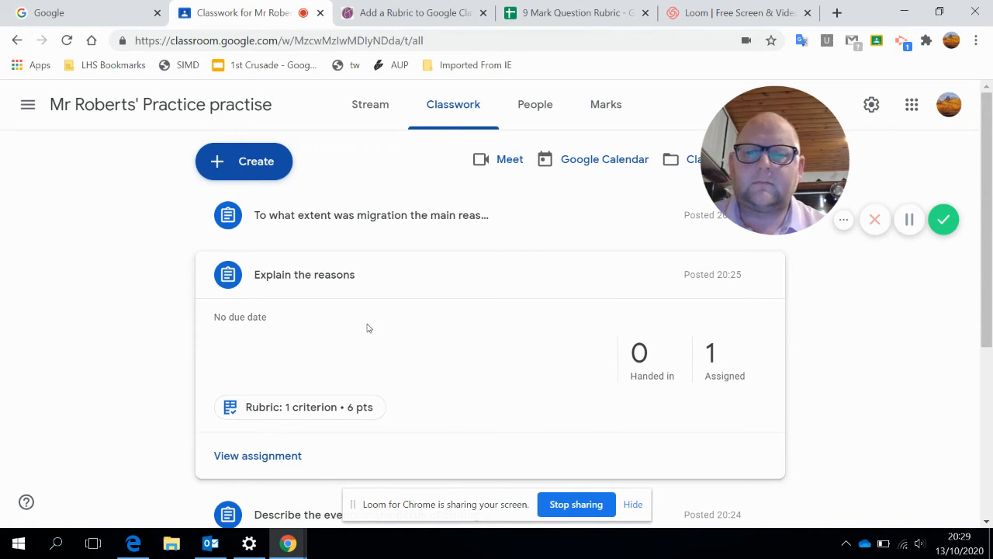
click(313, 224)
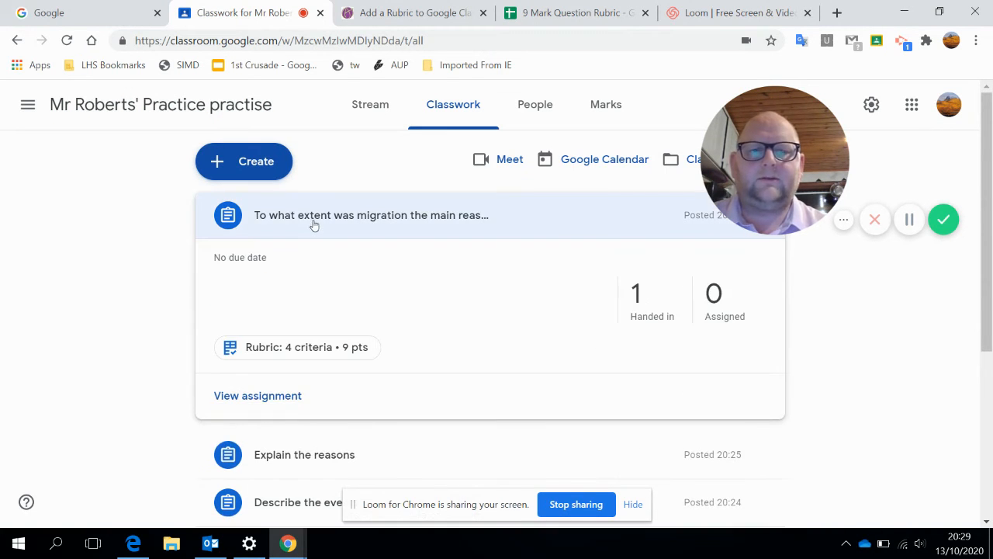
click(637, 294)
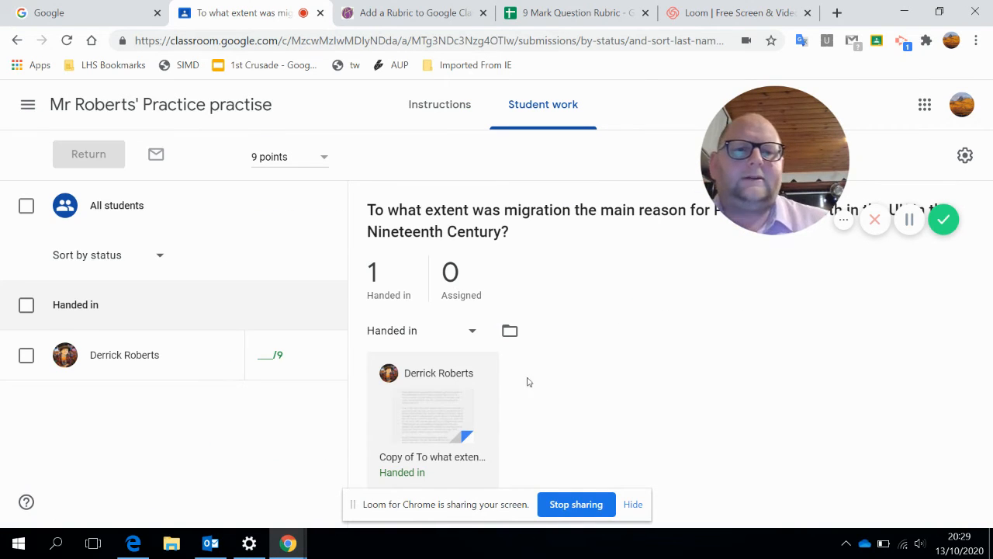
click(436, 411)
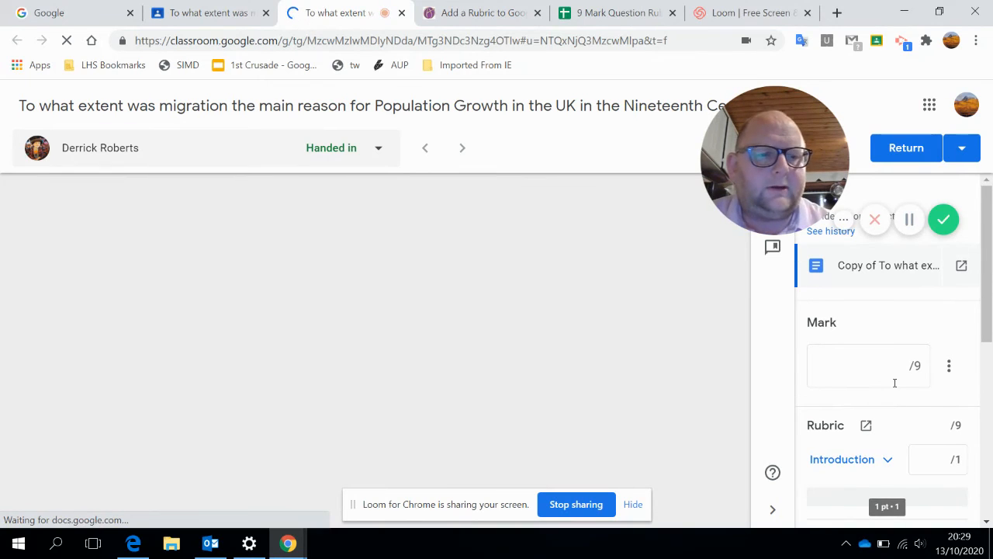
Expand the rubric's Introduction criterion and award the essay the 1-point level, Contains an Introduction
scroll(895, 385, down, 1)
scroll(894, 386, down, 2)
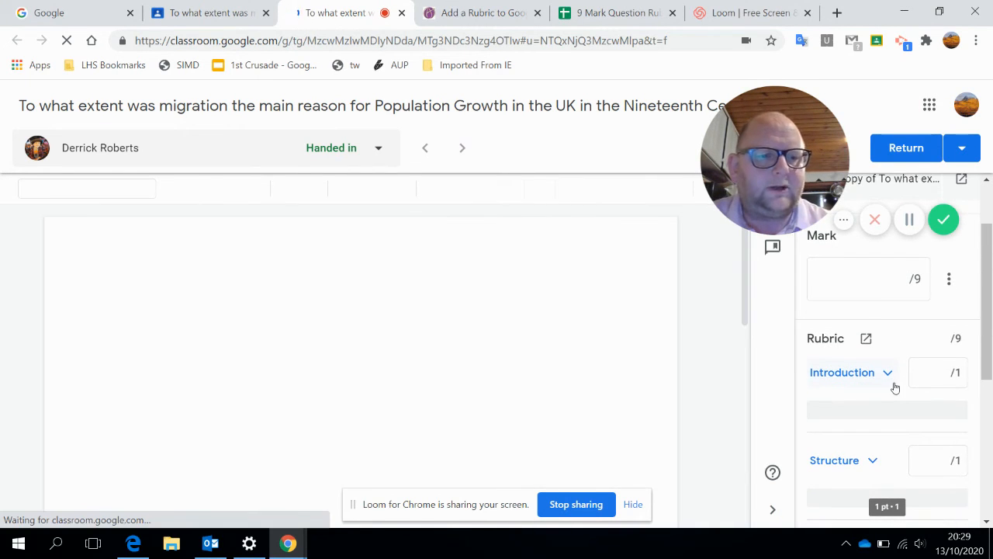
click(885, 359)
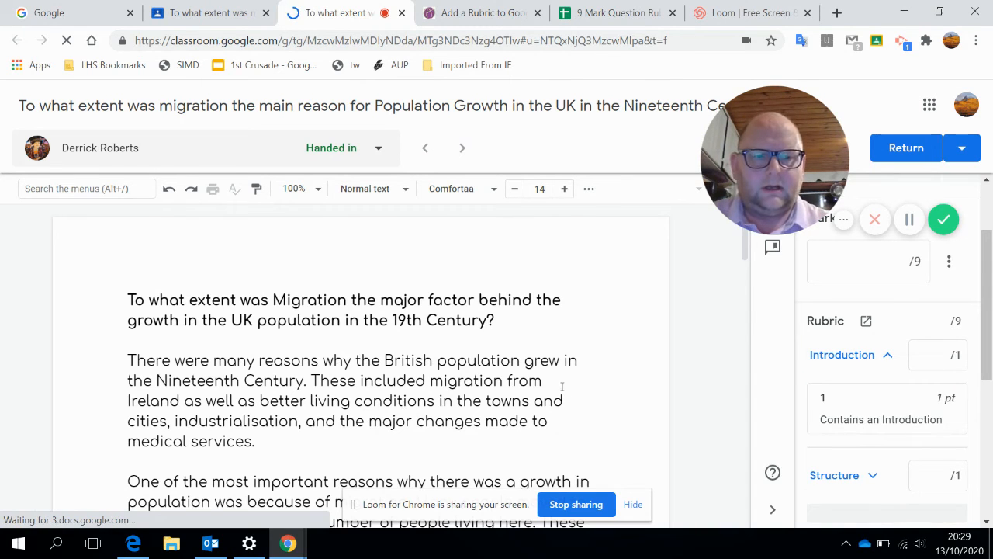
click(818, 405)
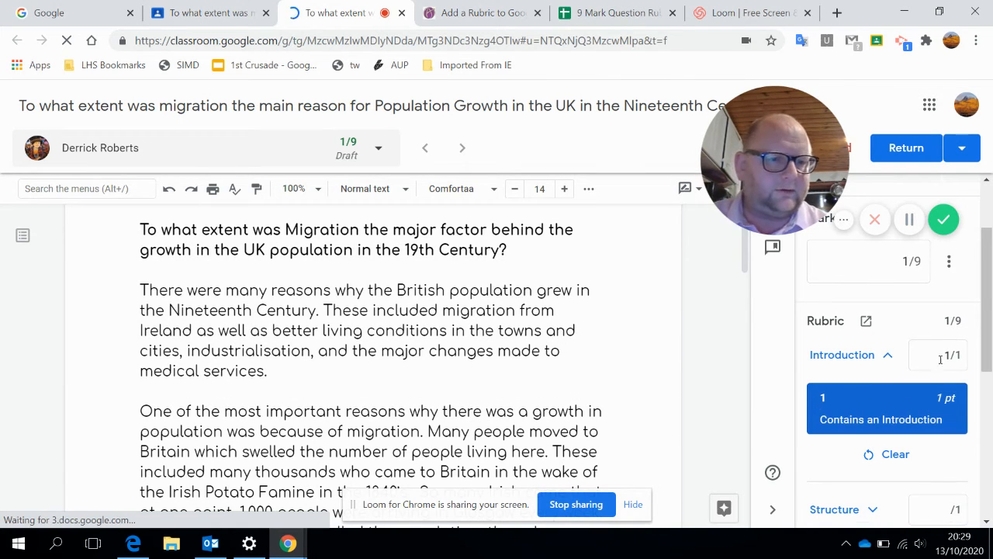
Check the essay's paragraphs, award the 1-point Structure level for addressing more than one factor, and expand the Points of Knowledge criterion
scroll(895, 422, down, 1)
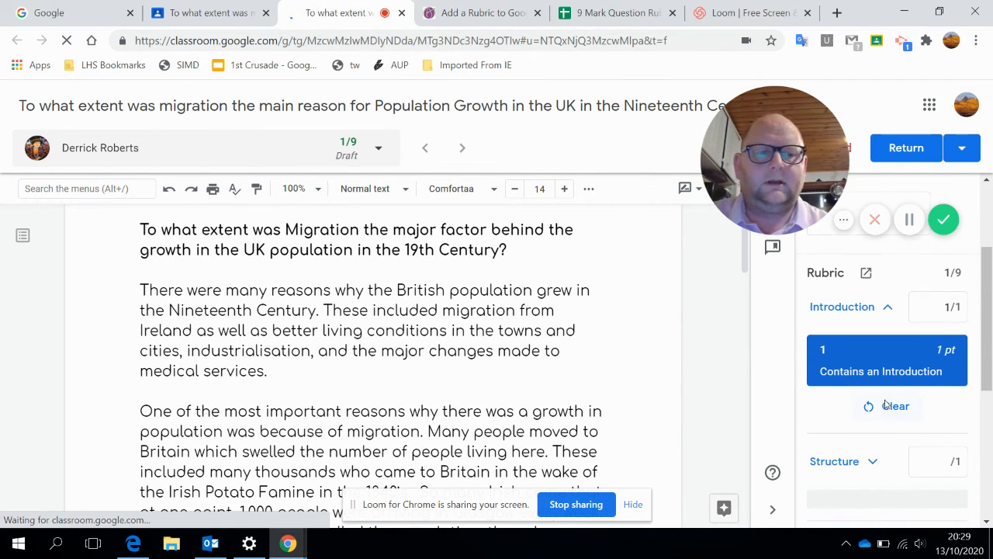
scroll(877, 415, down, 1)
click(867, 406)
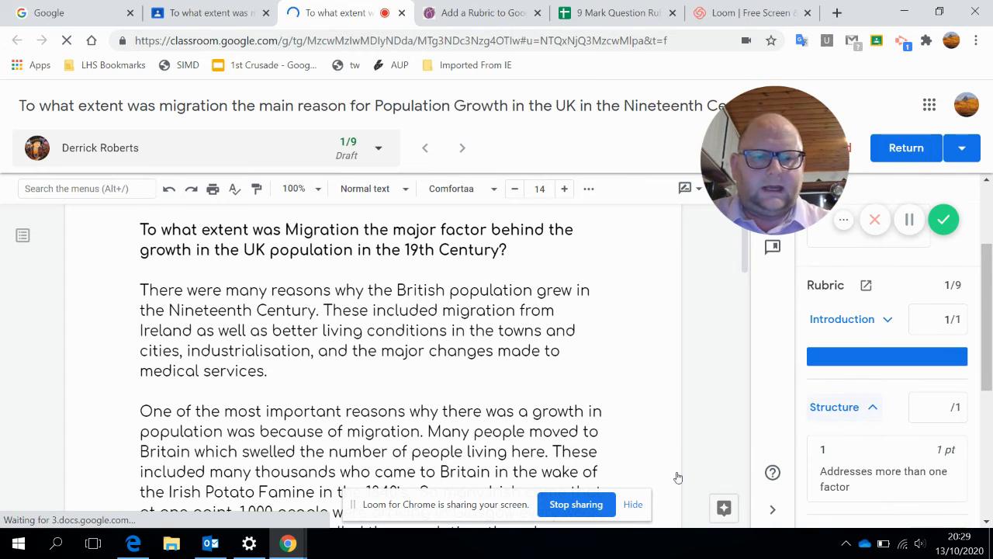
scroll(513, 381, down, 5)
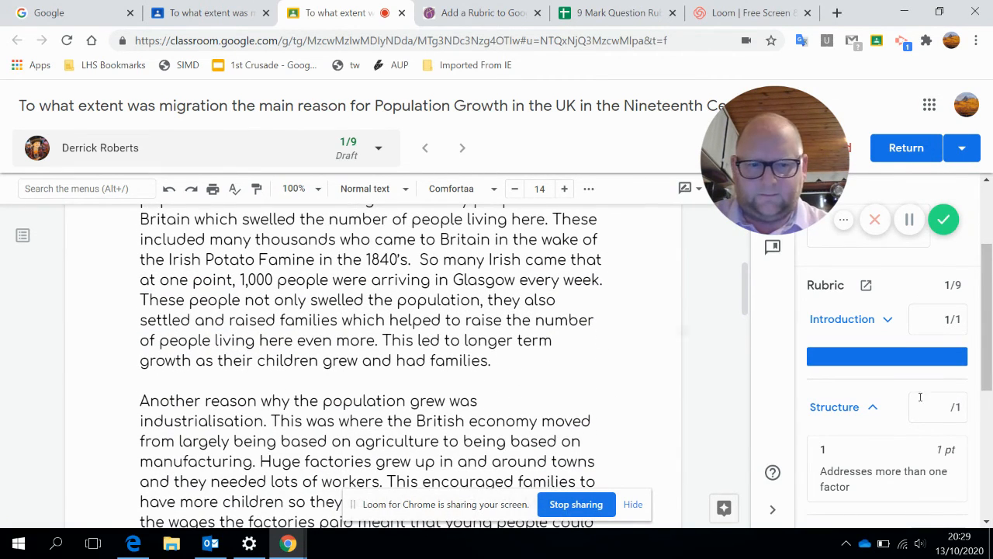
click(829, 472)
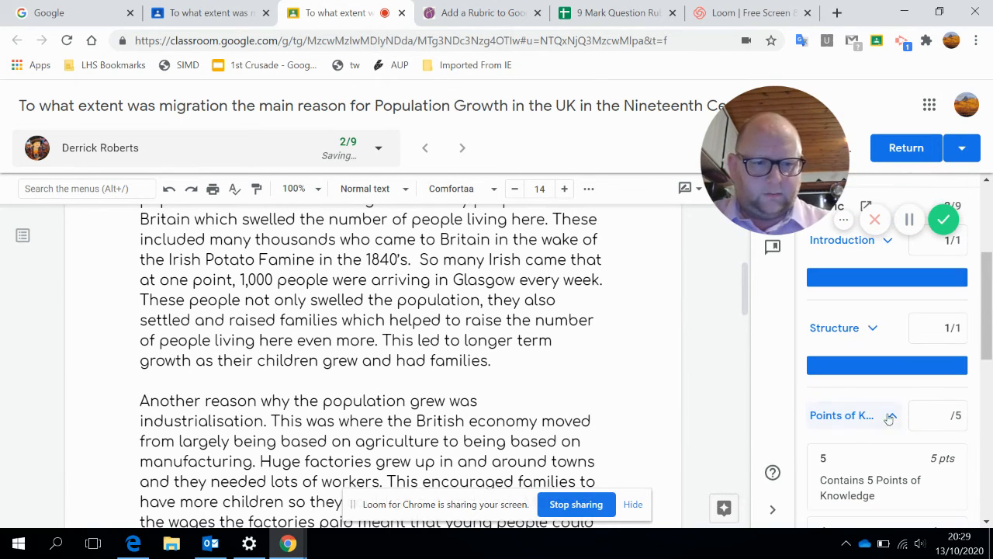
Read through the essay's factor paragraphs and award the 5-point level, Contains 5 Points of Knowledge
scroll(253, 328, up, 4)
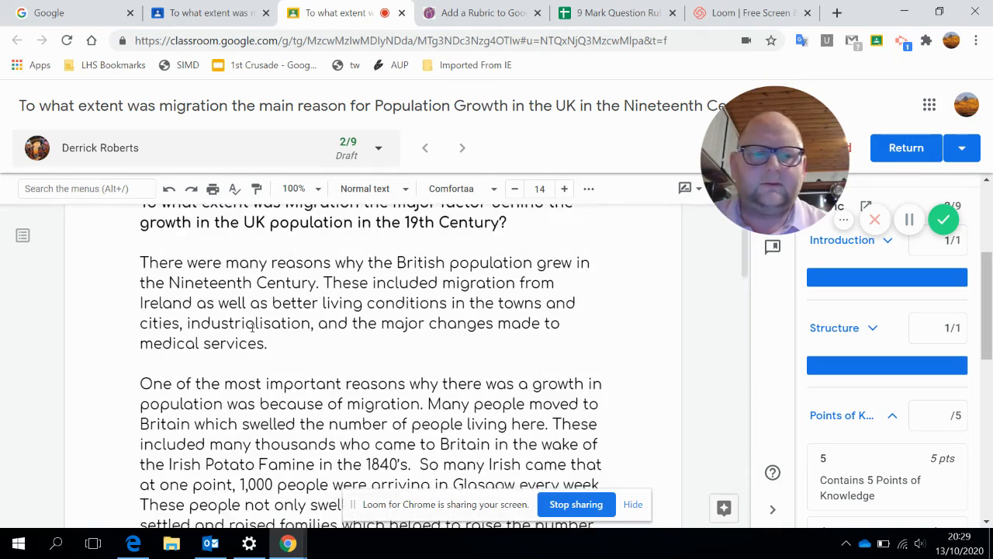
scroll(253, 328, down, 3)
scroll(252, 327, down, 1)
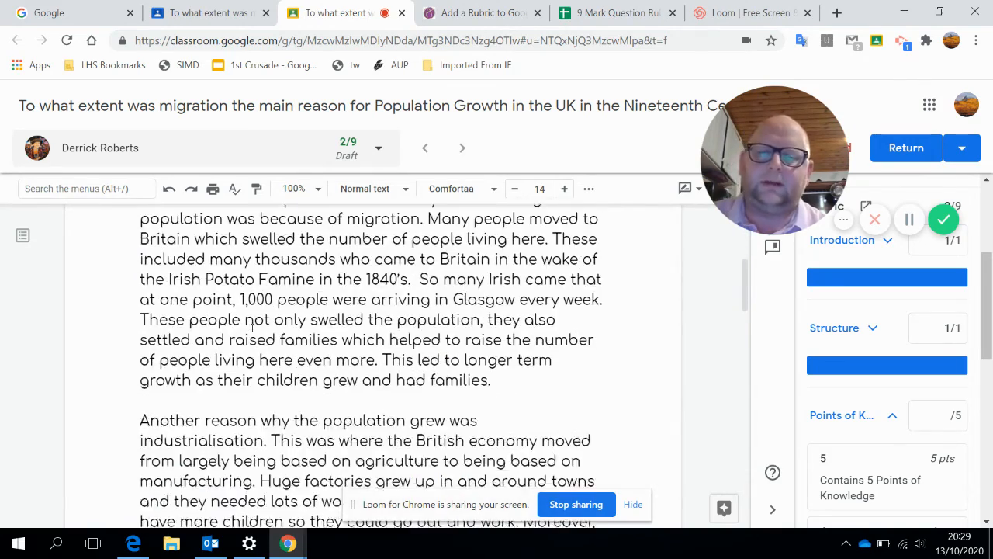
scroll(253, 327, up, 2)
scroll(252, 328, up, 1)
scroll(252, 327, down, 3)
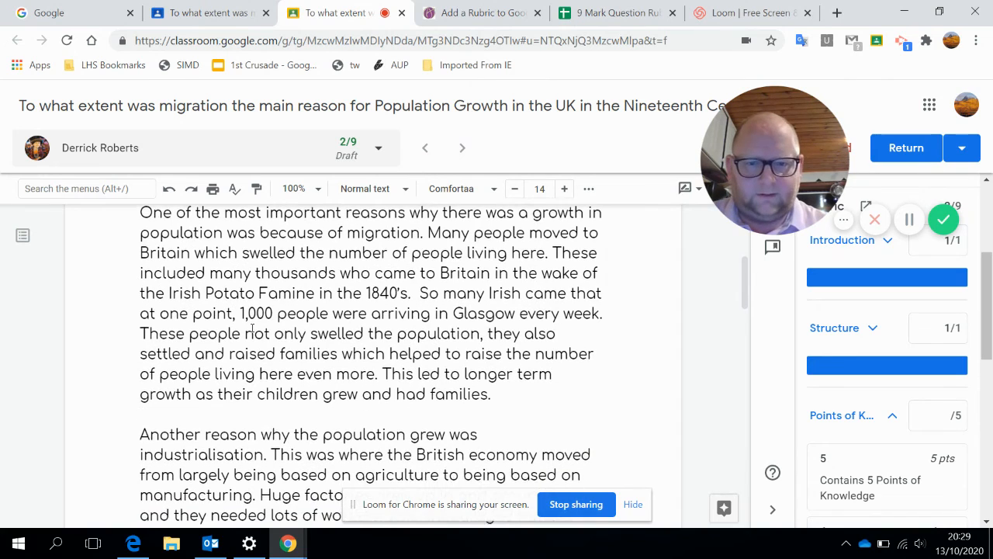
scroll(252, 328, down, 3)
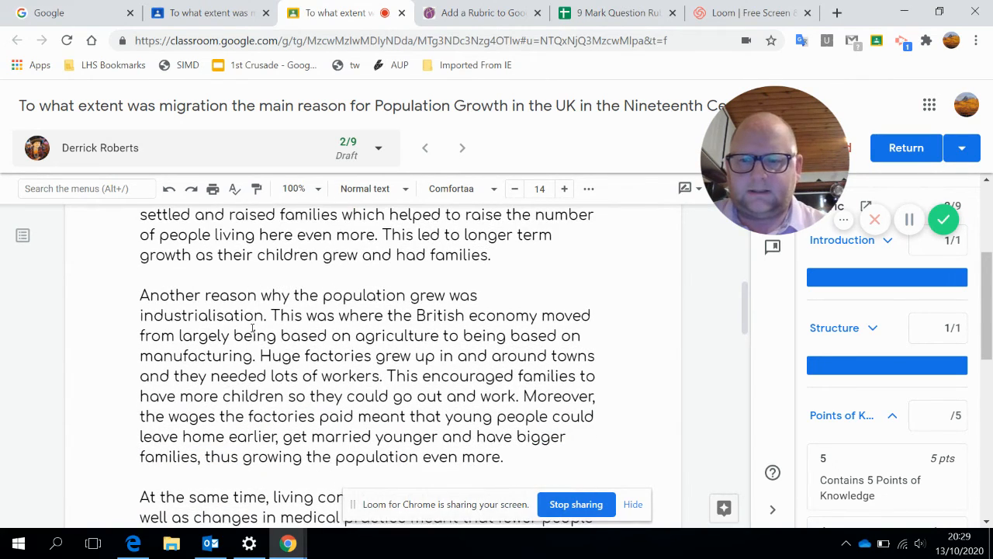
scroll(252, 328, down, 1)
scroll(252, 327, down, 1)
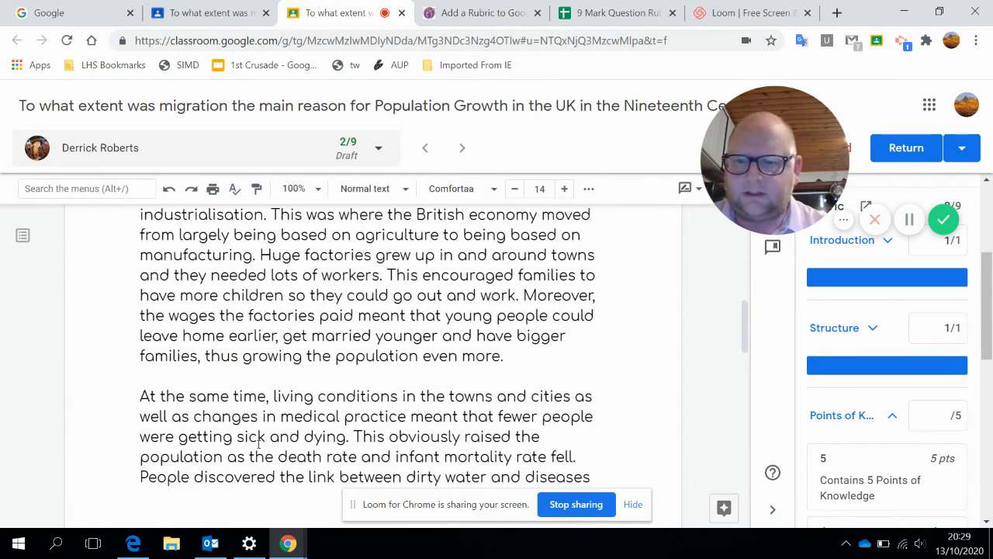
scroll(252, 327, down, 1)
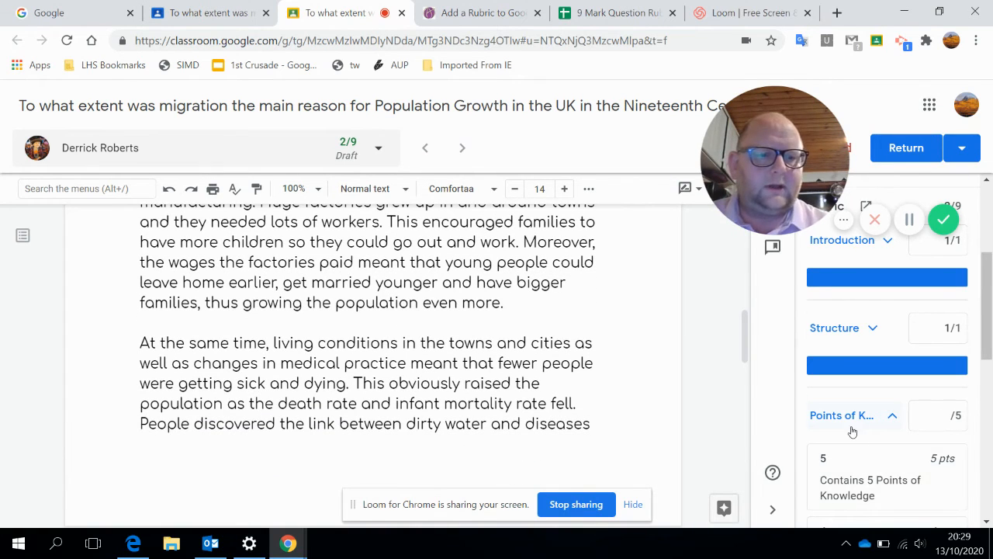
scroll(850, 430, down, 1)
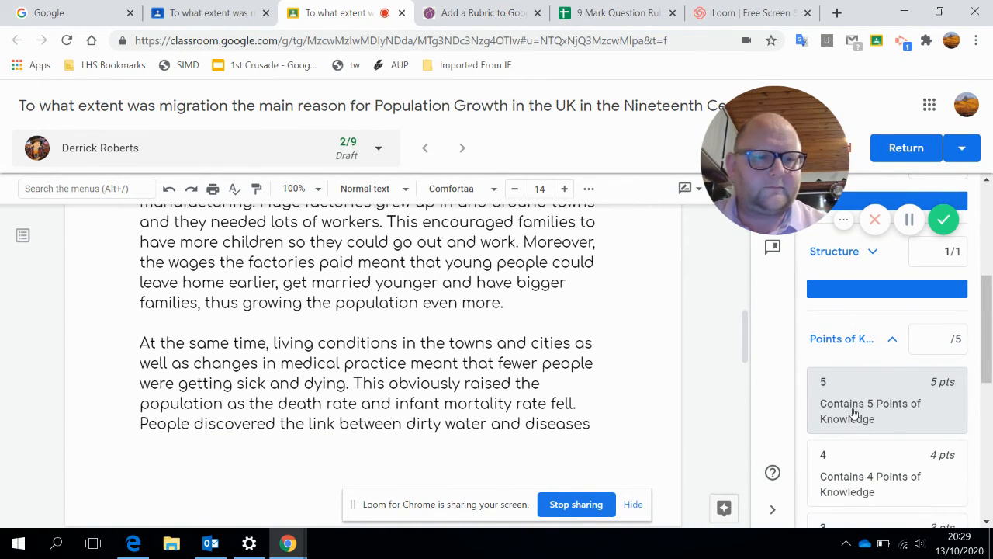
click(854, 413)
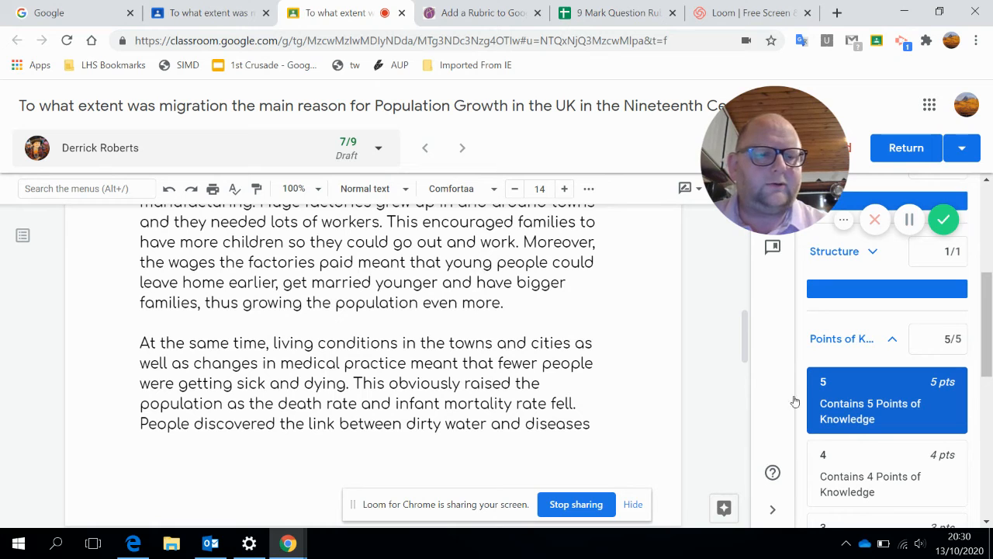
Read the essay's closing paragraphs and award the 2-point Conclusion level, Contains a balanced and justified conclusion
scroll(544, 382, down, 5)
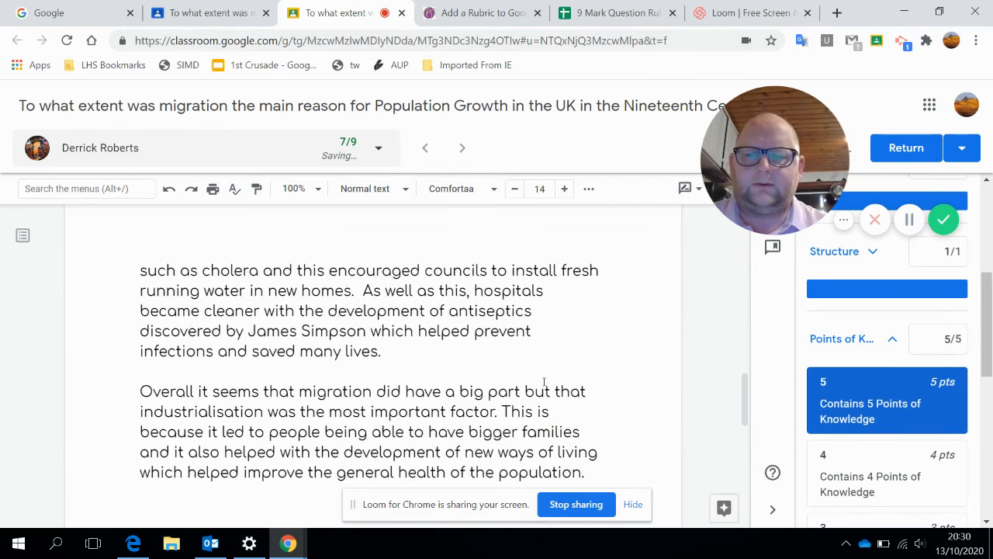
scroll(544, 382, down, 1)
scroll(909, 476, down, 3)
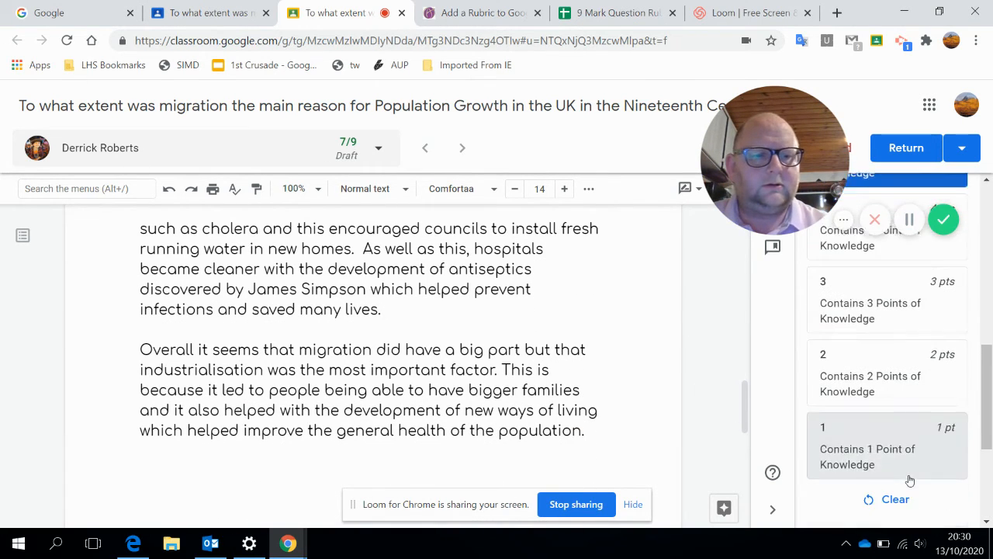
scroll(909, 478, down, 3)
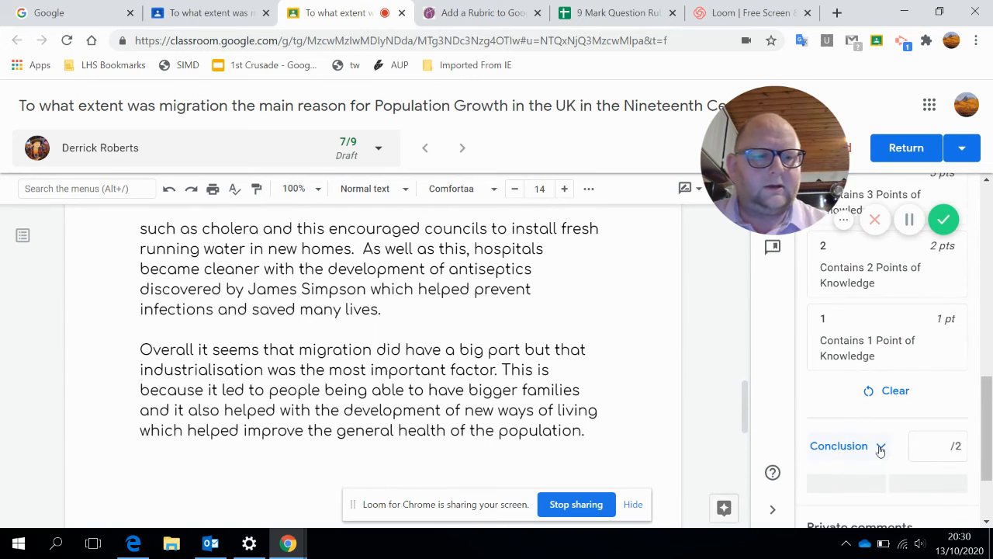
click(881, 447)
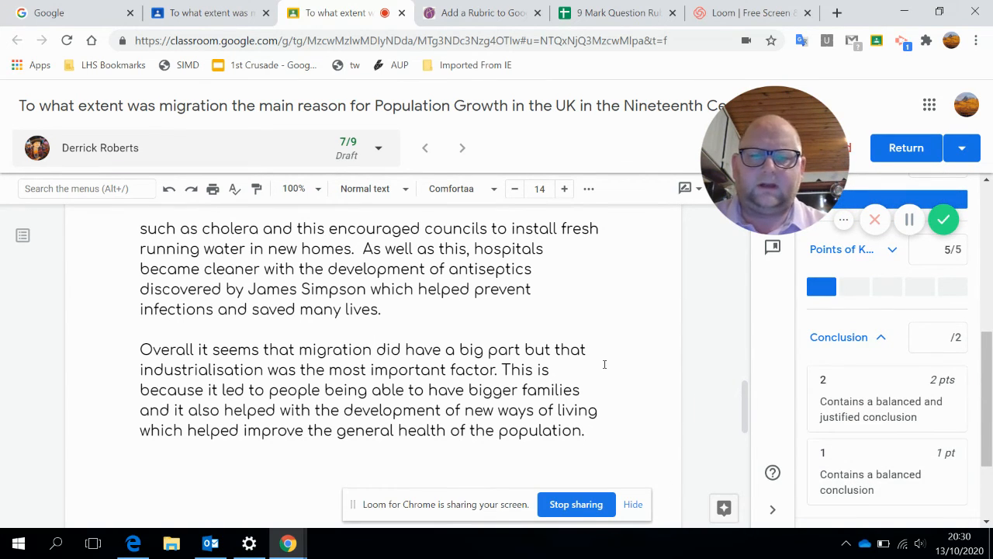
scroll(897, 396, down, 1)
scroll(892, 386, up, 1)
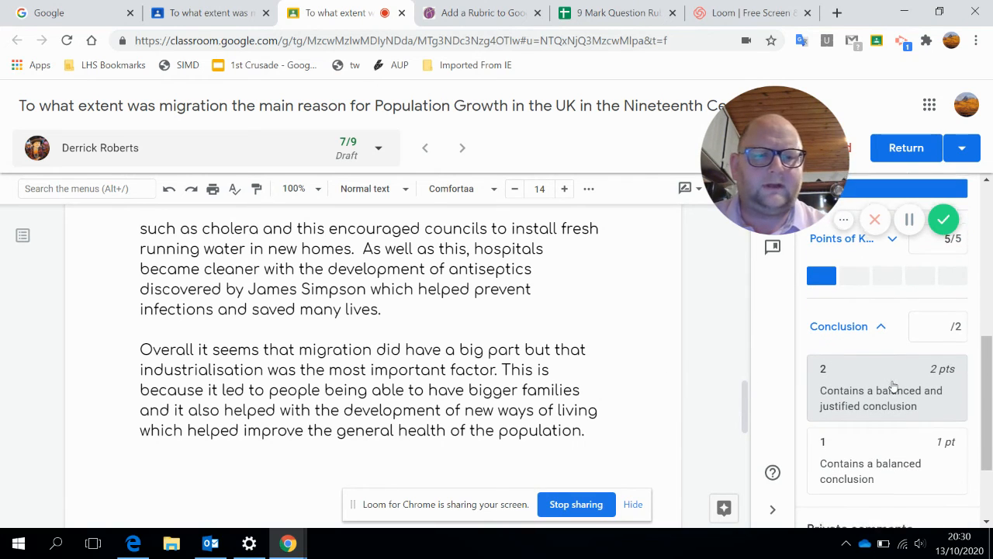
click(891, 385)
Check the essay's overall rubric mark and return the marked work to the student, confirming the return
scroll(891, 386, up, 6)
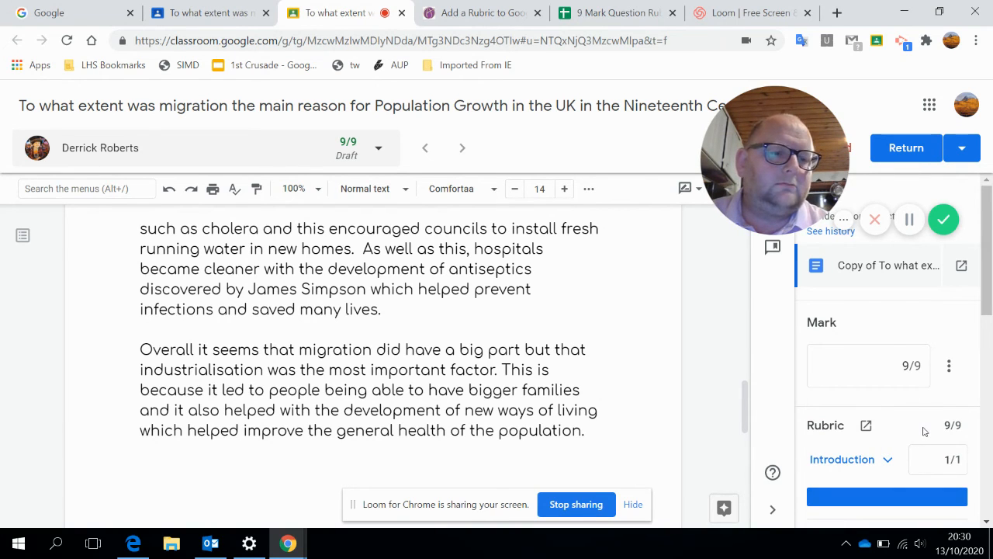
scroll(925, 432, down, 1)
scroll(924, 432, up, 1)
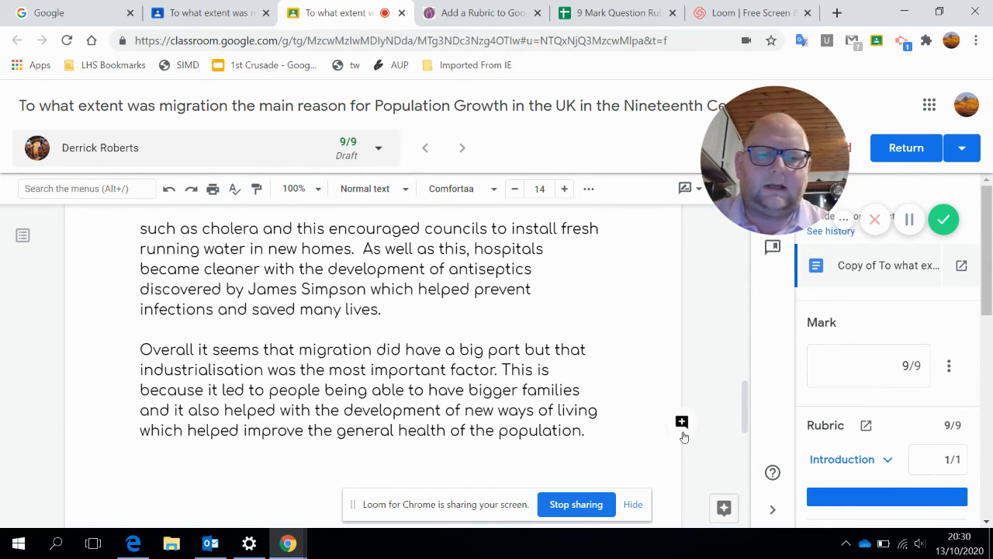
click(906, 148)
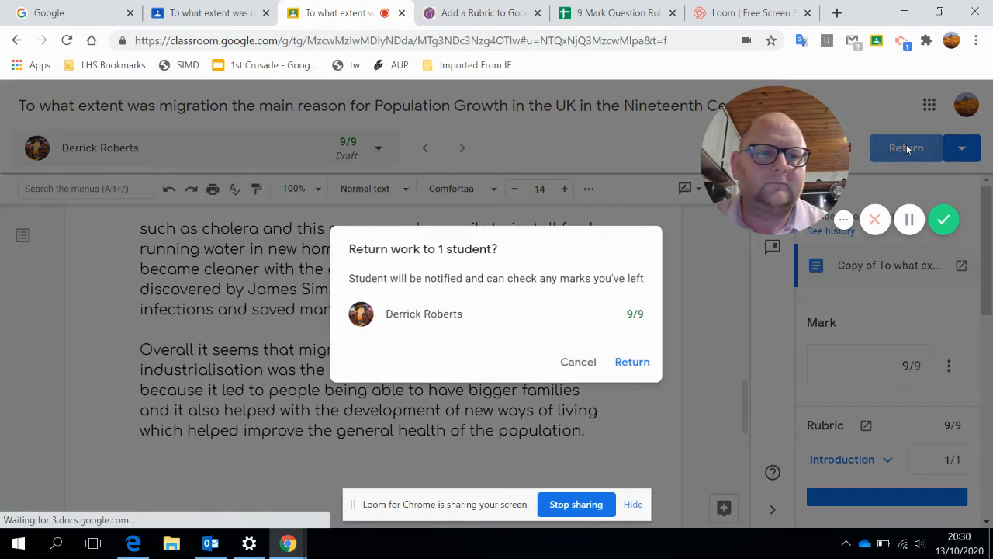
click(632, 362)
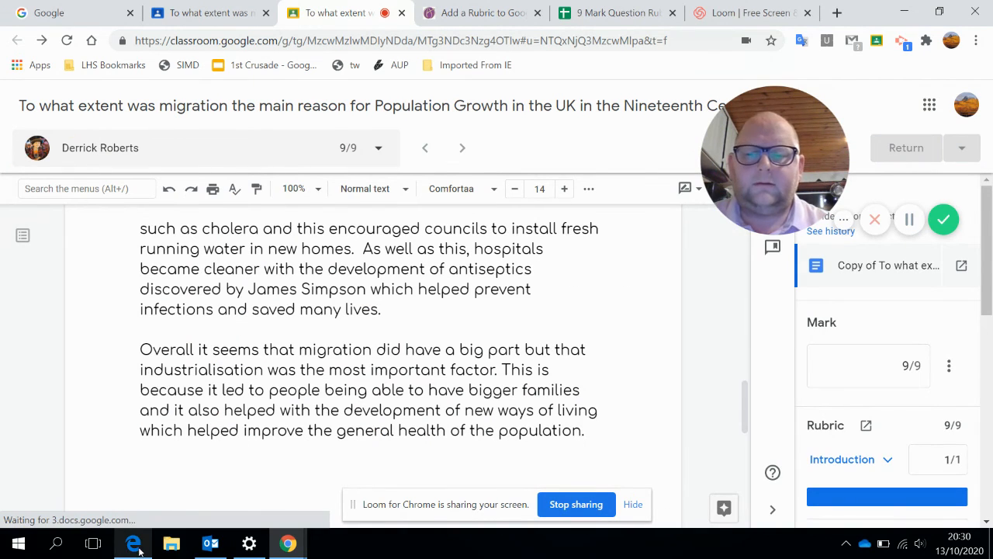
Switch to the student's Classroom in Edge and reopen the migration assignment from the class stream
click(139, 547)
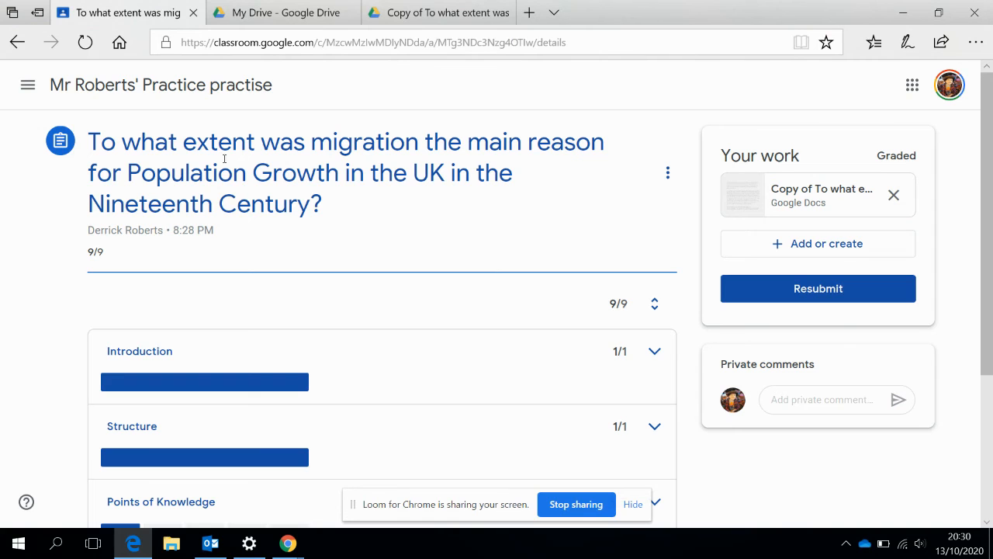
click(143, 97)
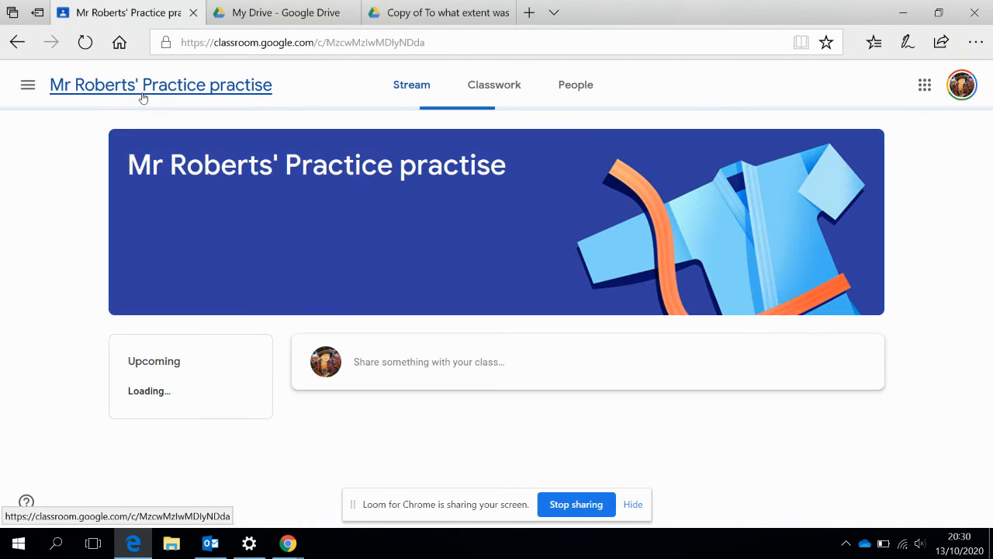
scroll(617, 338, down, 2)
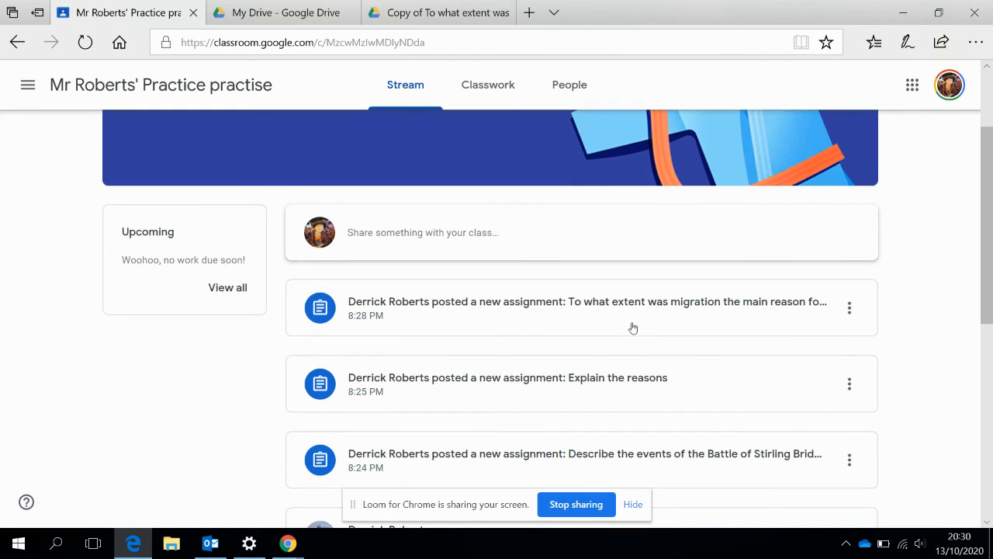
click(657, 322)
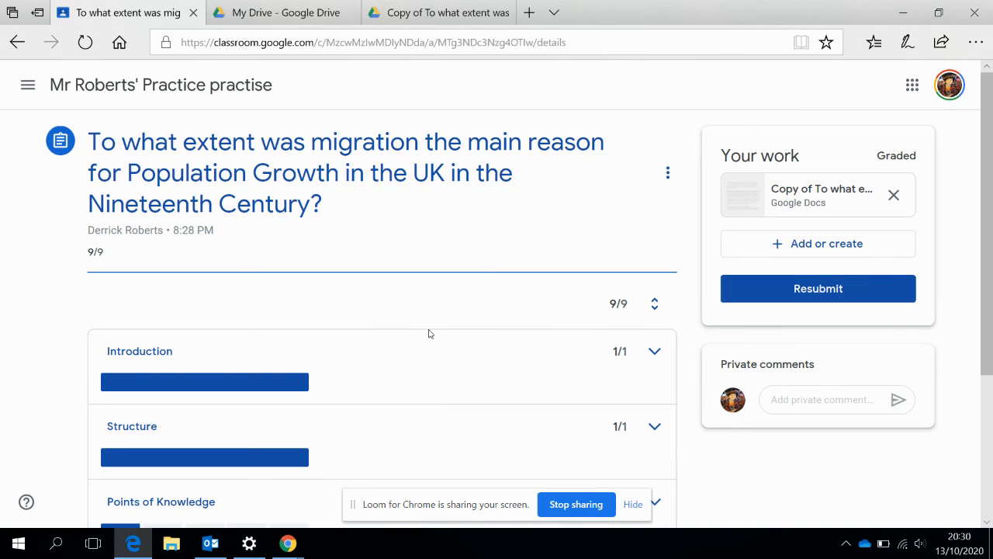
Expand the Introduction, Structure, Points of Knowledge and Conclusion criteria in the student's returned rubric
scroll(458, 354, down, 2)
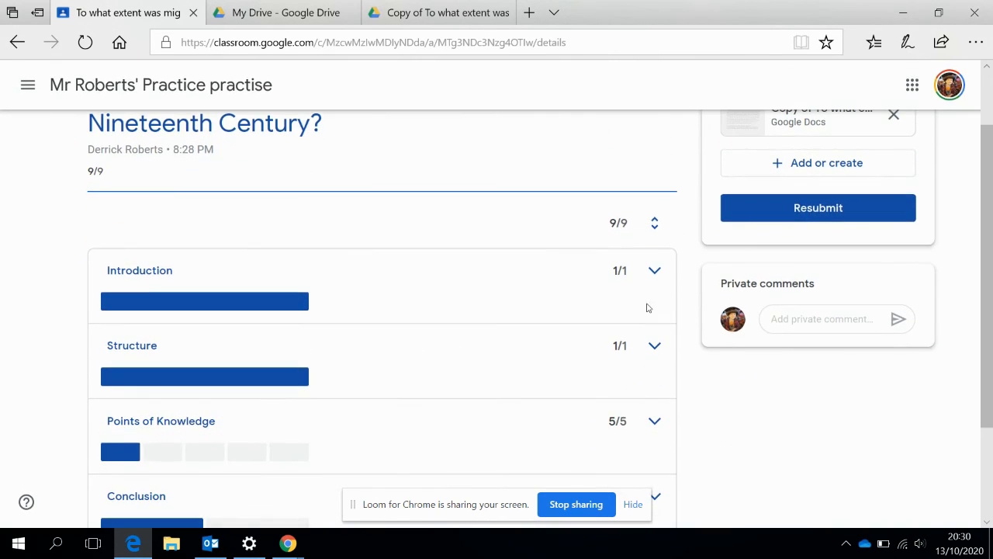
click(655, 272)
scroll(335, 412, down, 3)
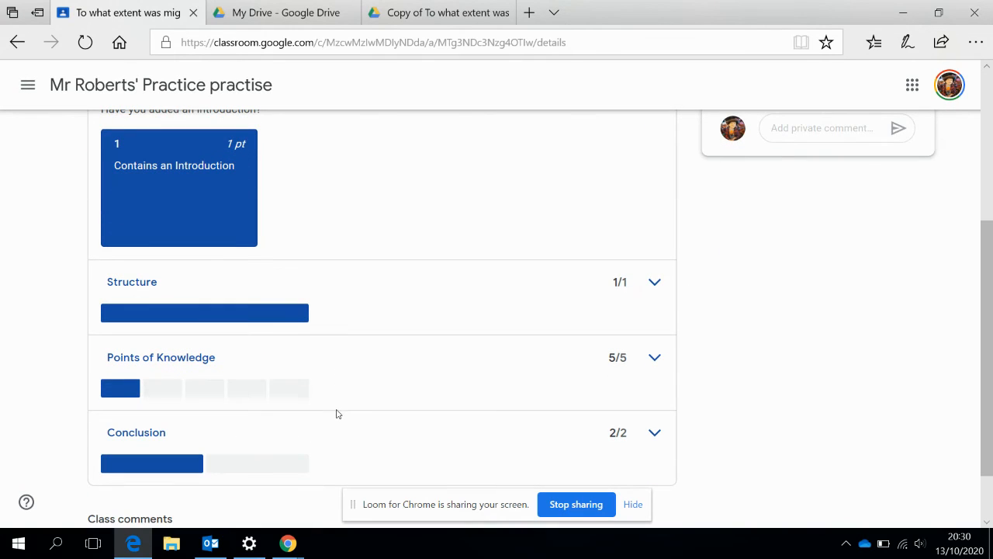
click(655, 282)
scroll(522, 396, down, 3)
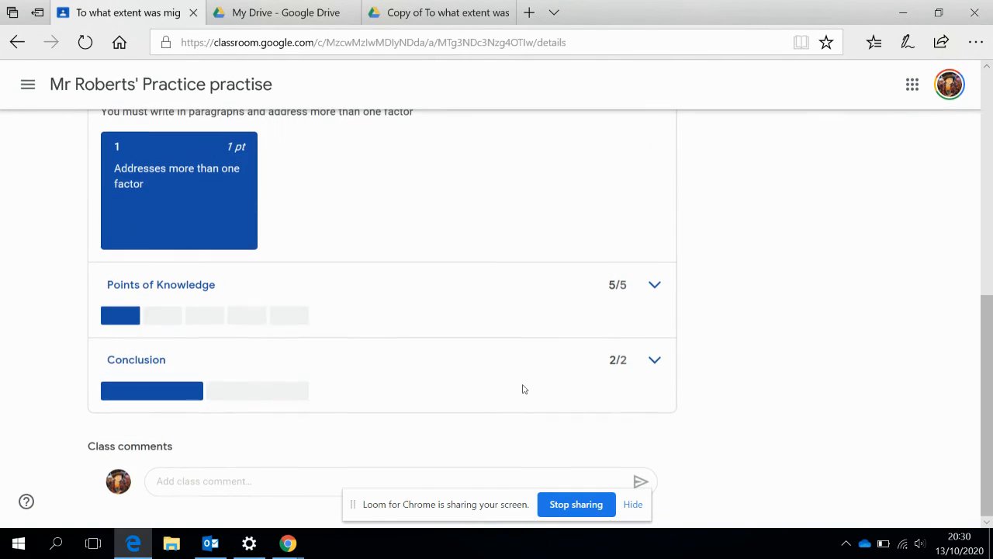
click(655, 285)
scroll(444, 328, down, 2)
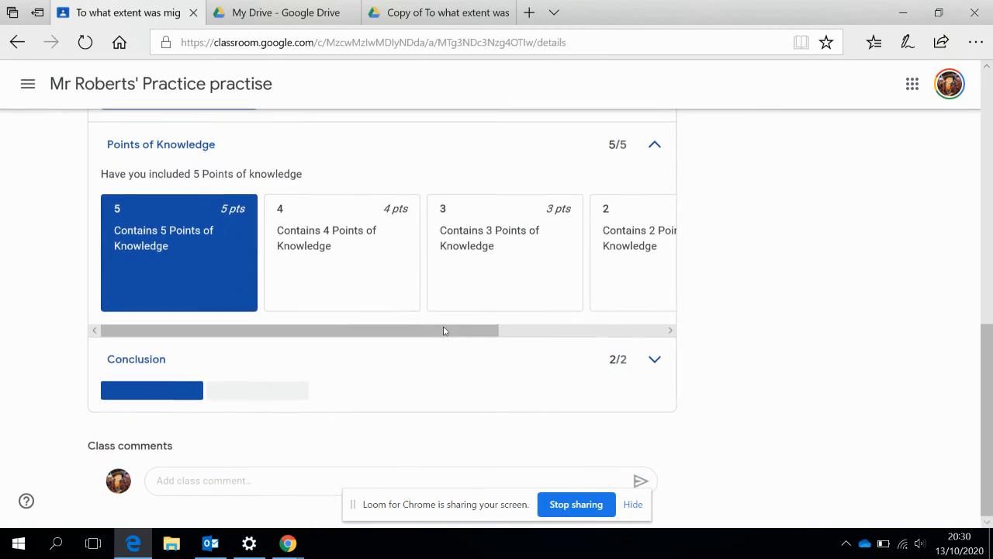
click(655, 360)
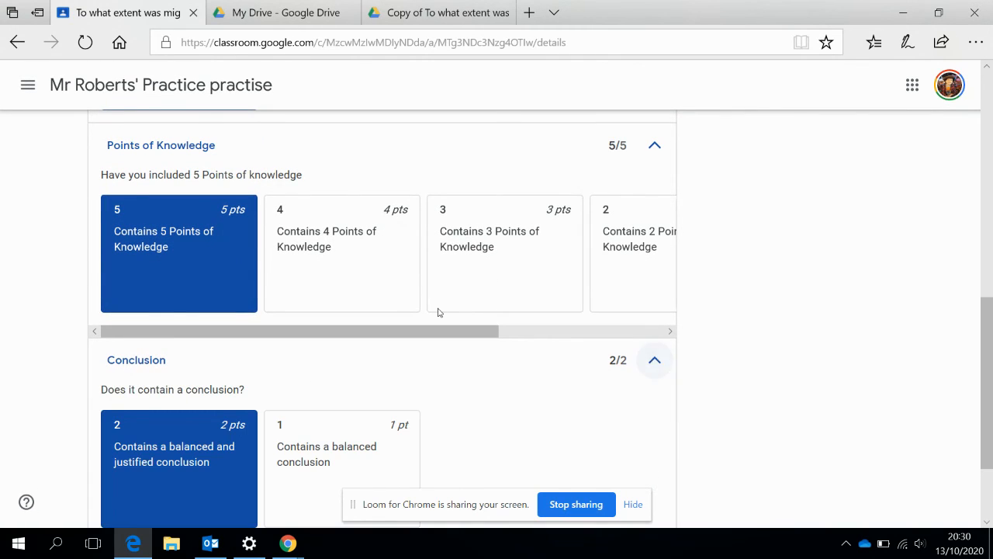
Review the awarded levels throughout the student's expanded rubric and return to the teacher's marking view in Chrome
scroll(437, 313, down, 2)
scroll(438, 313, up, 10)
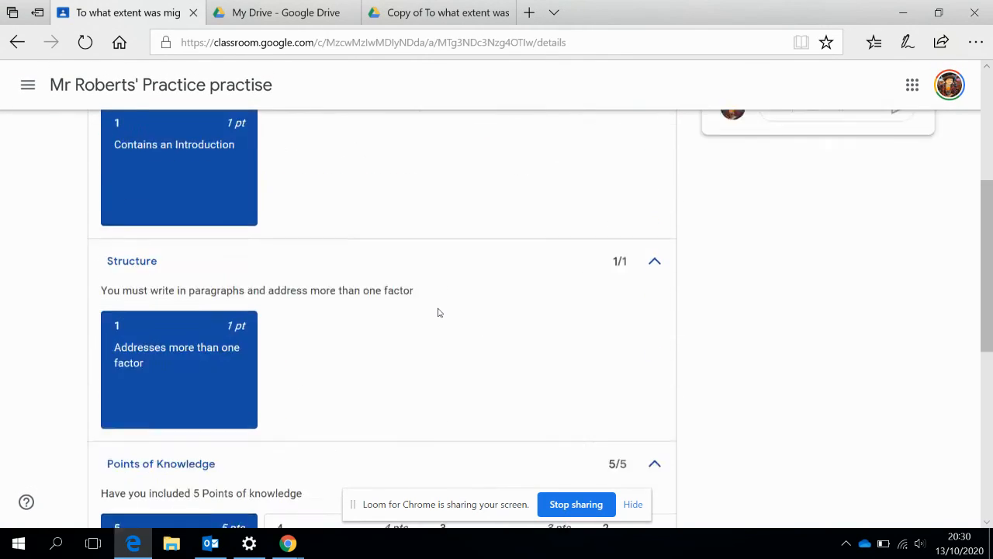
scroll(438, 313, down, 8)
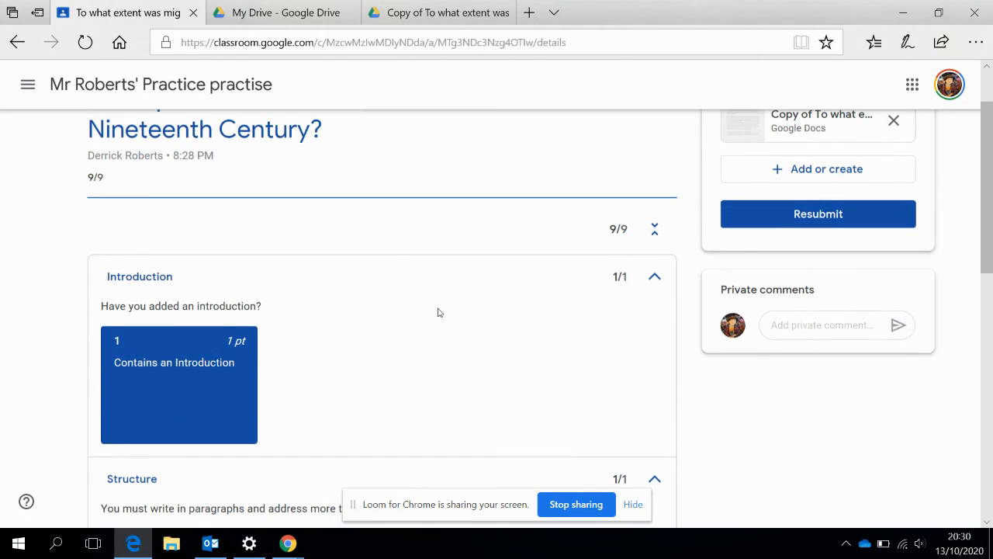
scroll(438, 313, down, 1)
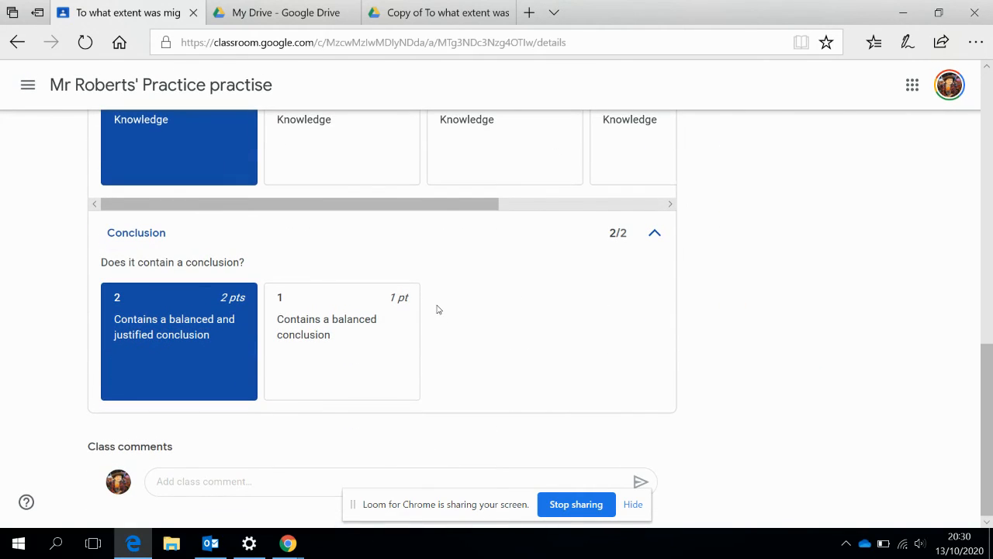
mouse_move(288, 542)
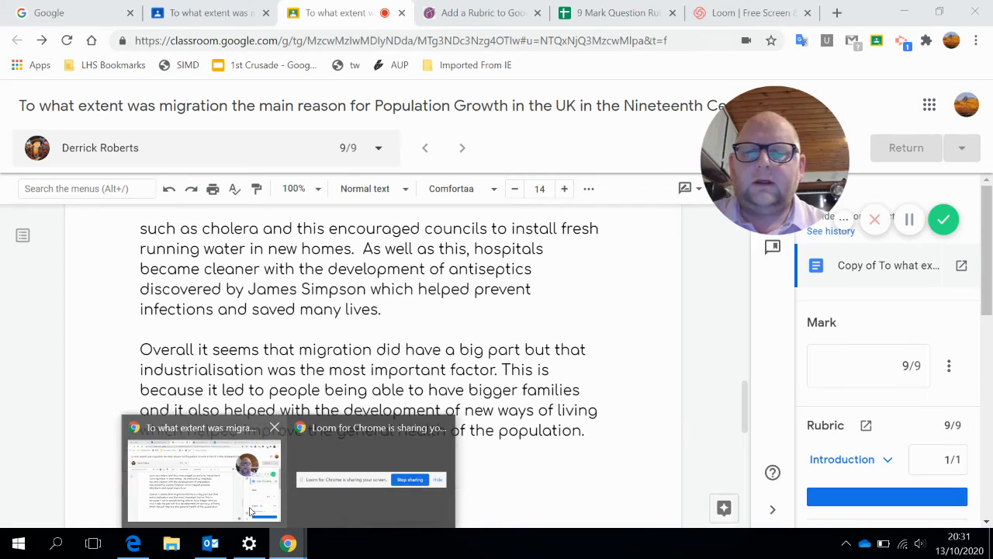
click(250, 510)
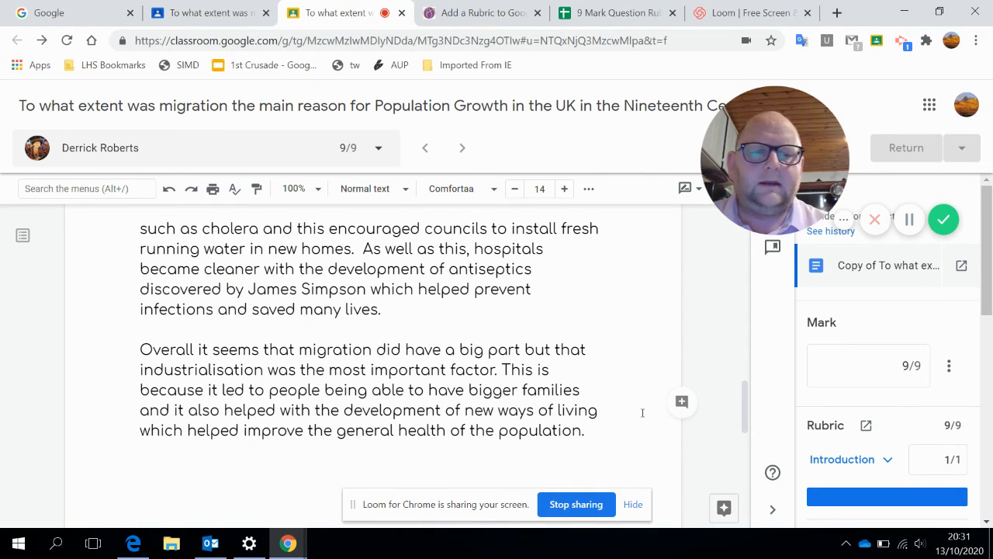